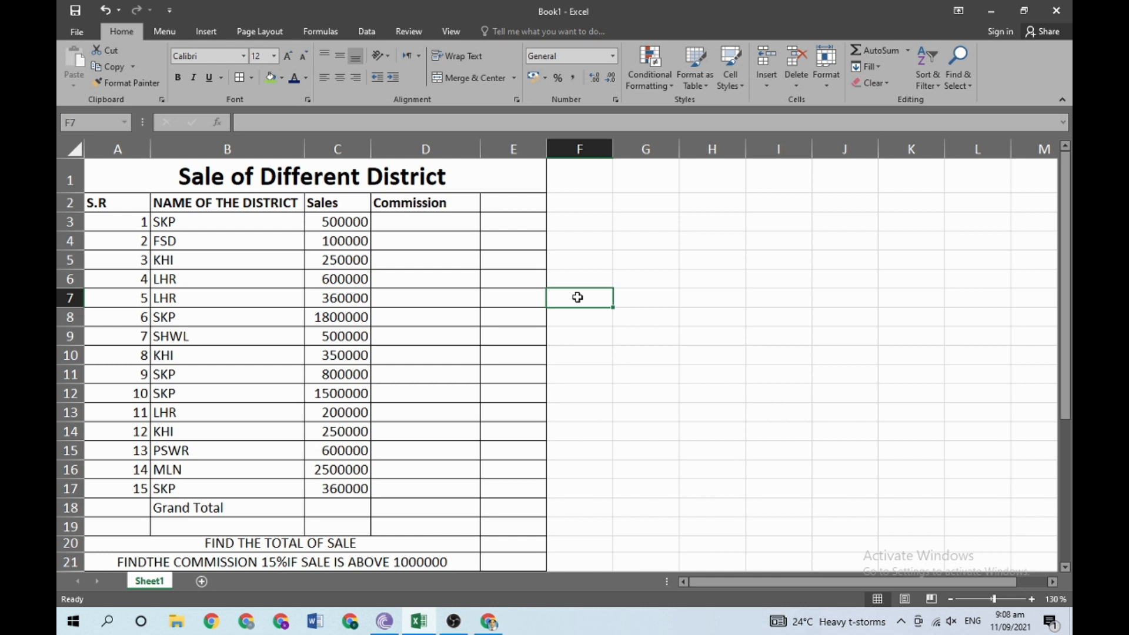
click(900, 623)
click(898, 625)
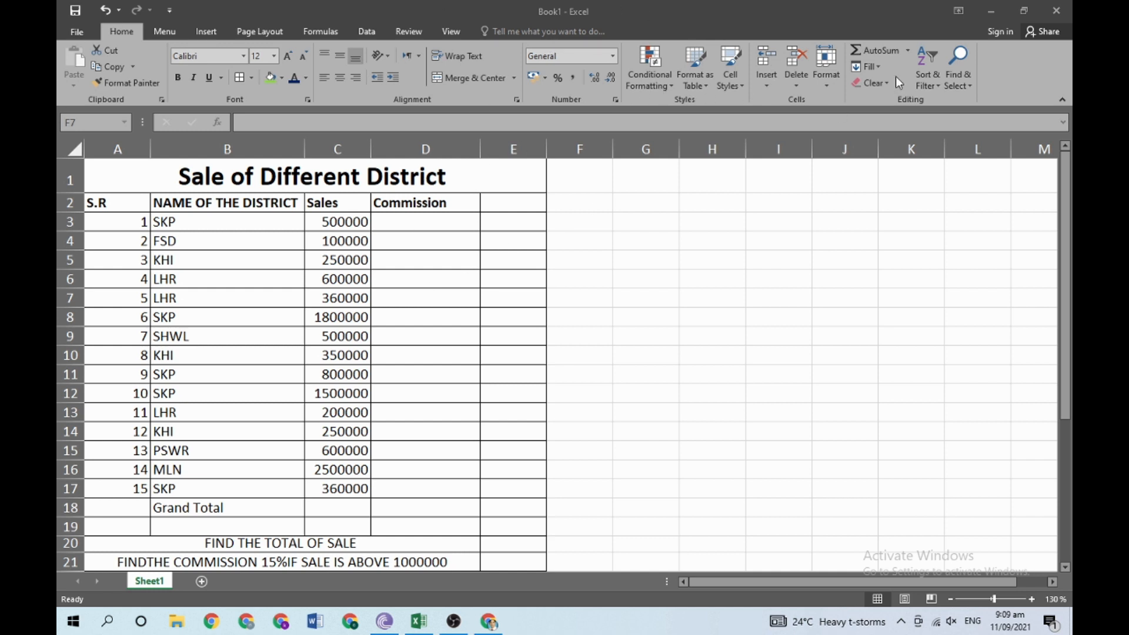
click(908, 51)
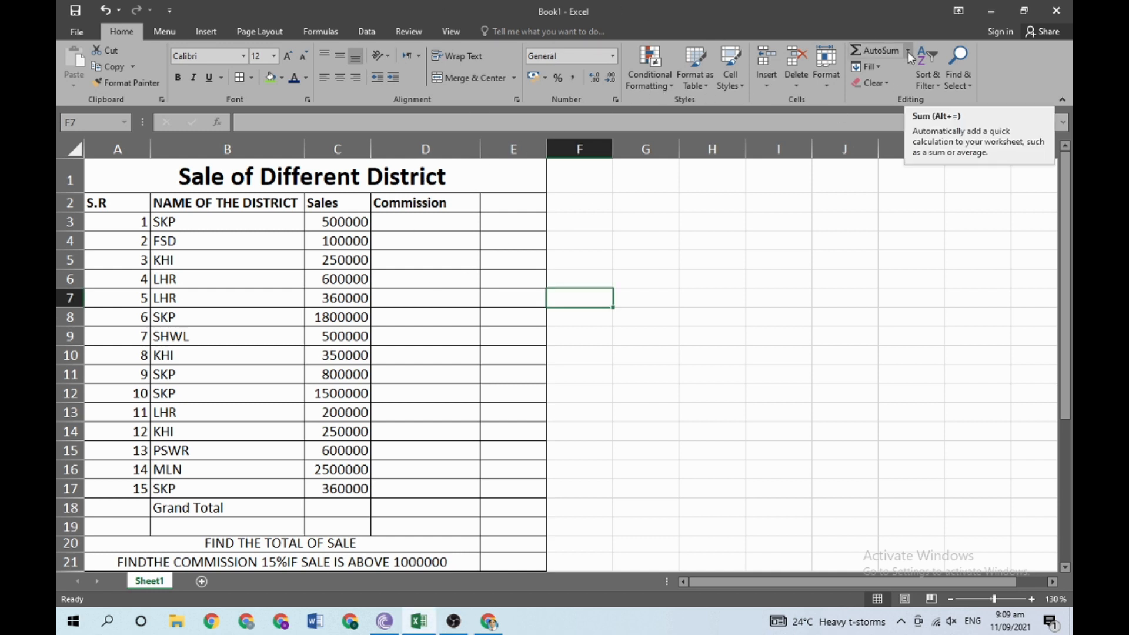
click(908, 52)
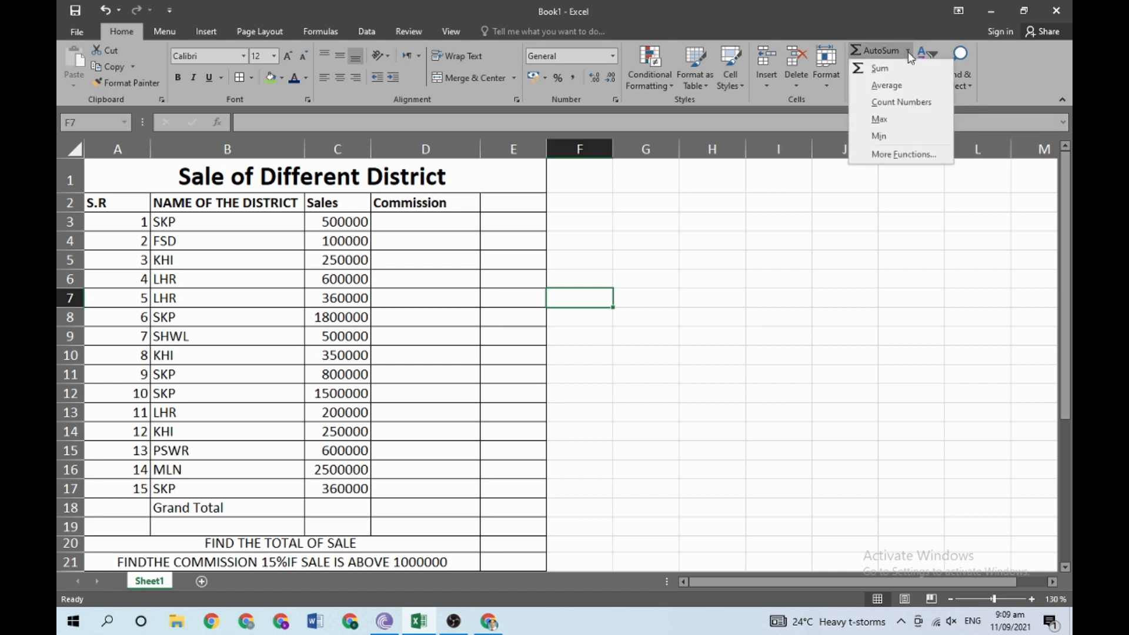
click(567, 236)
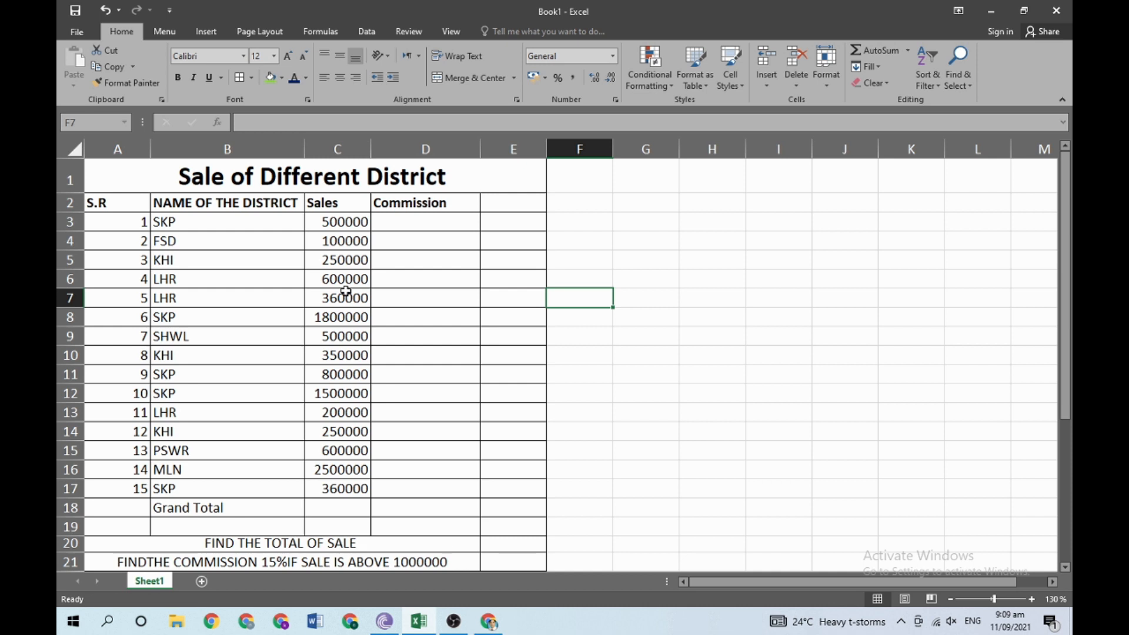
Step: Review the sales table's title and its serial number, district name, sales and commission columns
click(277, 168)
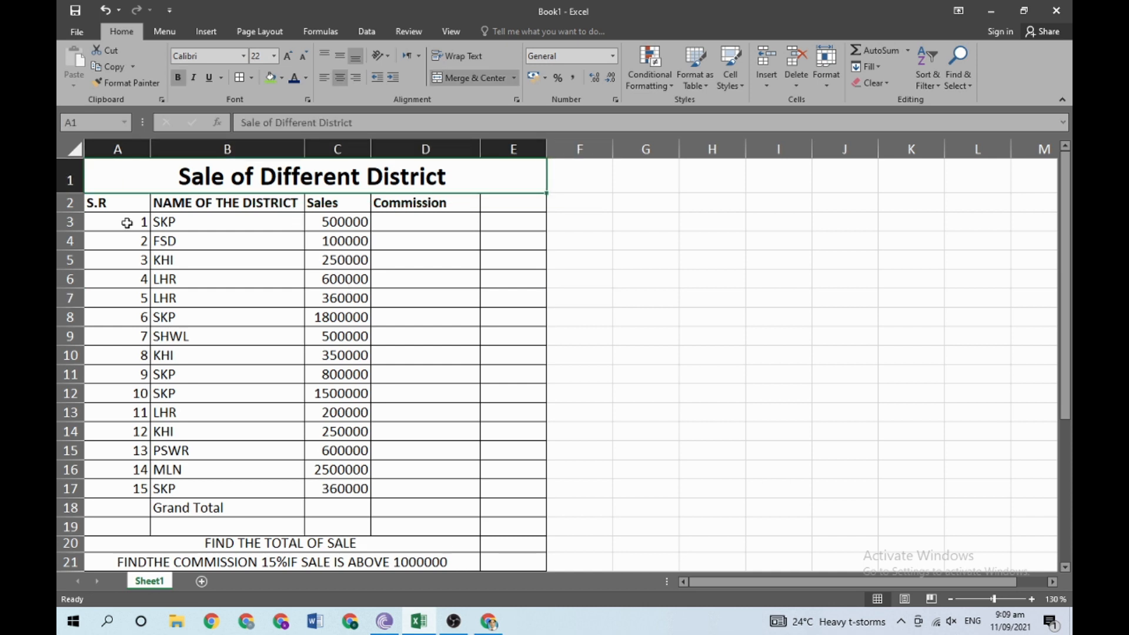
drag(121, 203, 99, 493)
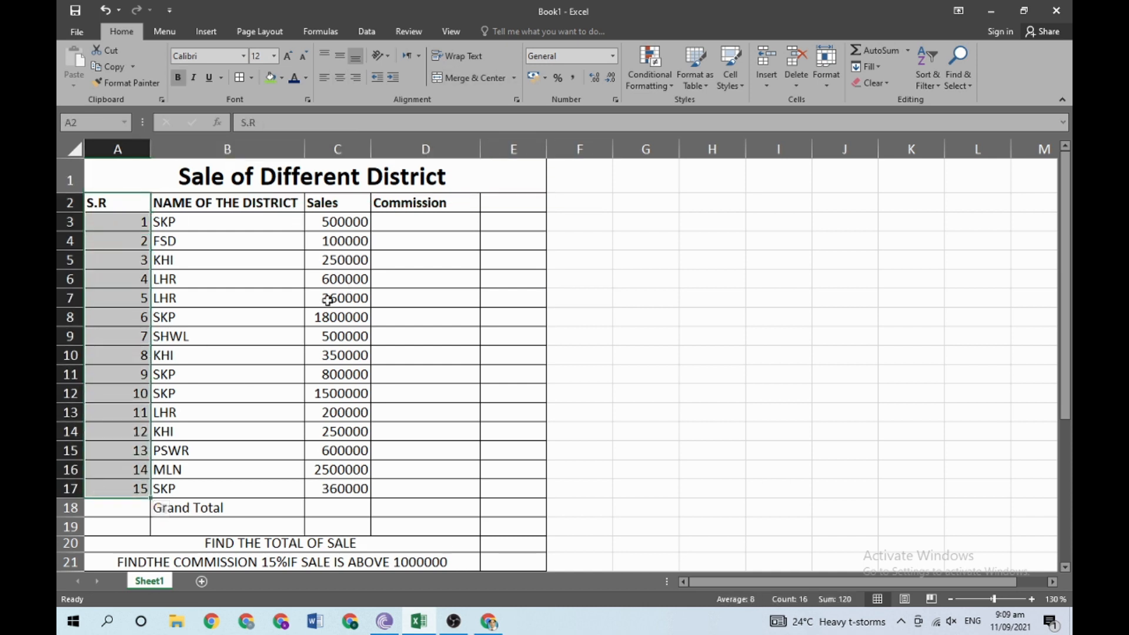
drag(275, 222, 240, 492)
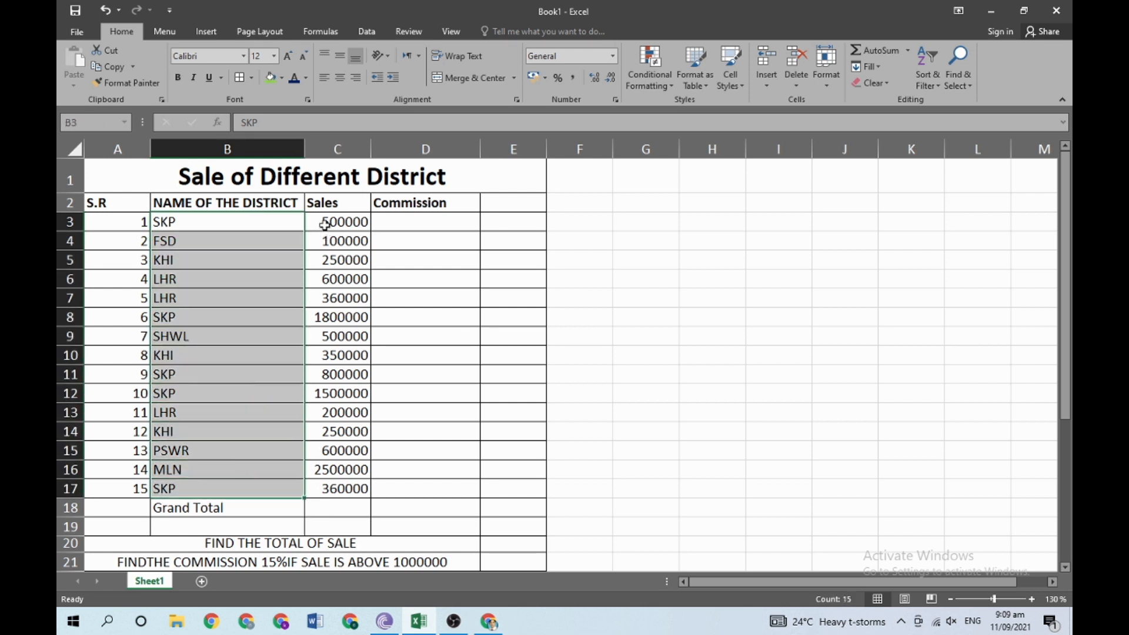
drag(333, 222, 338, 493)
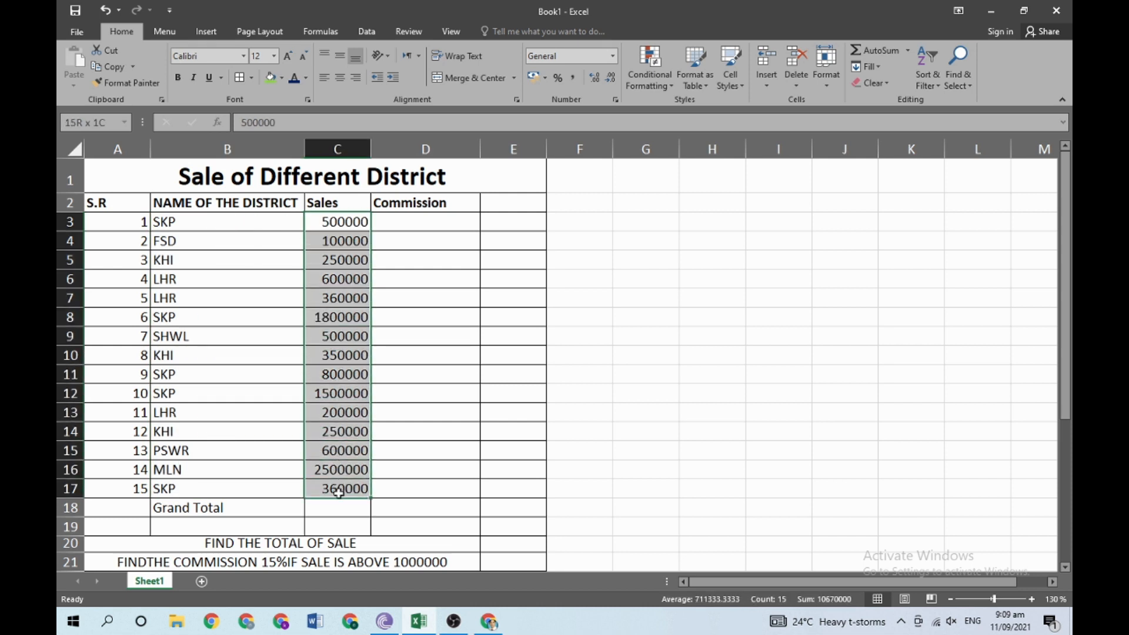
click(396, 224)
Step: Fill the "FIND THE TOTAL OF SALE" row with light green and the 15% commission row below it with orange
scroll(353, 289, down, 4)
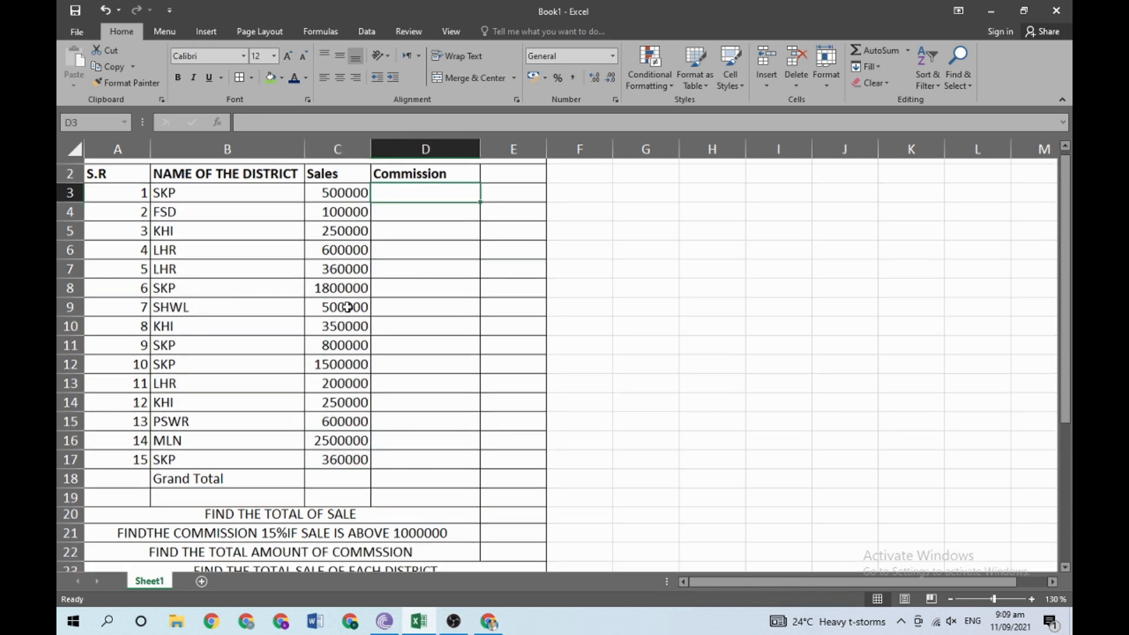
click(196, 297)
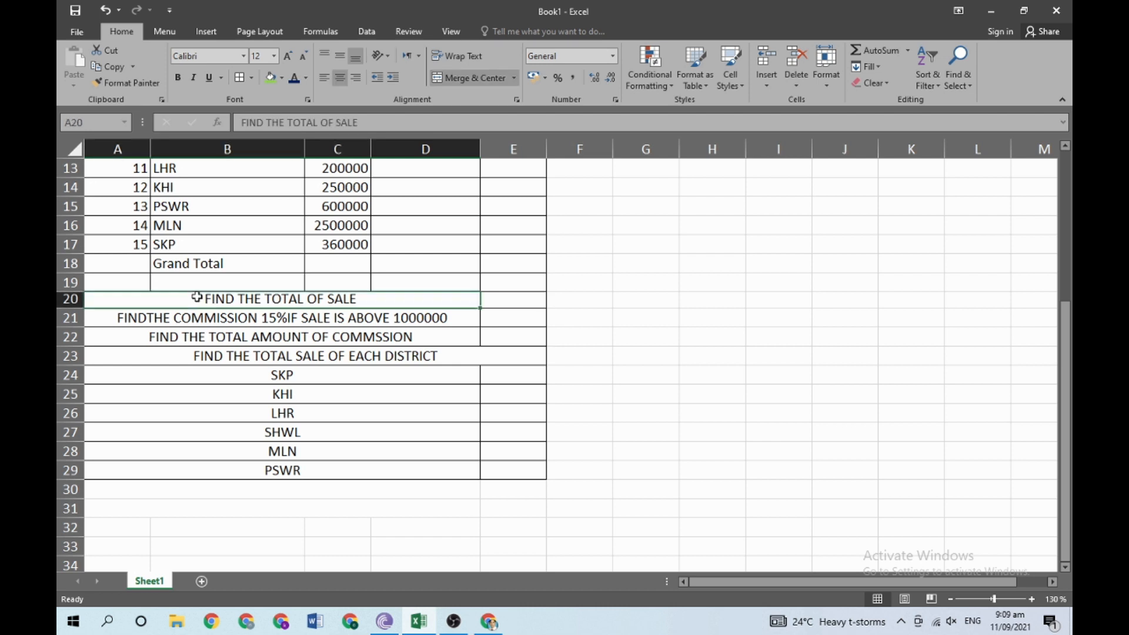
click(269, 81)
click(282, 316)
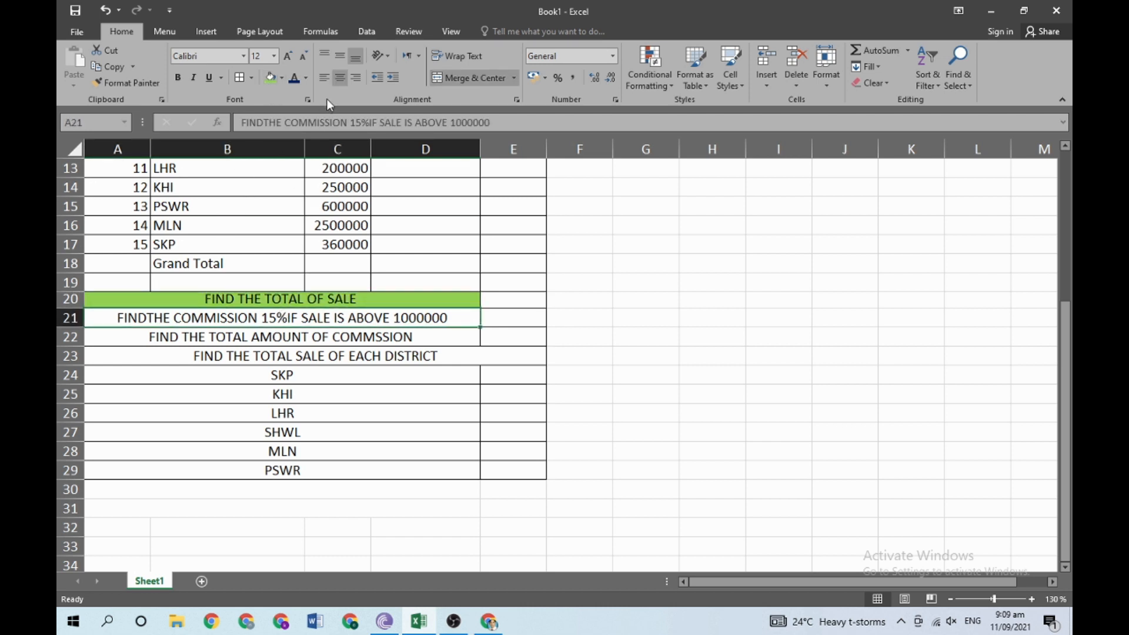
click(281, 80)
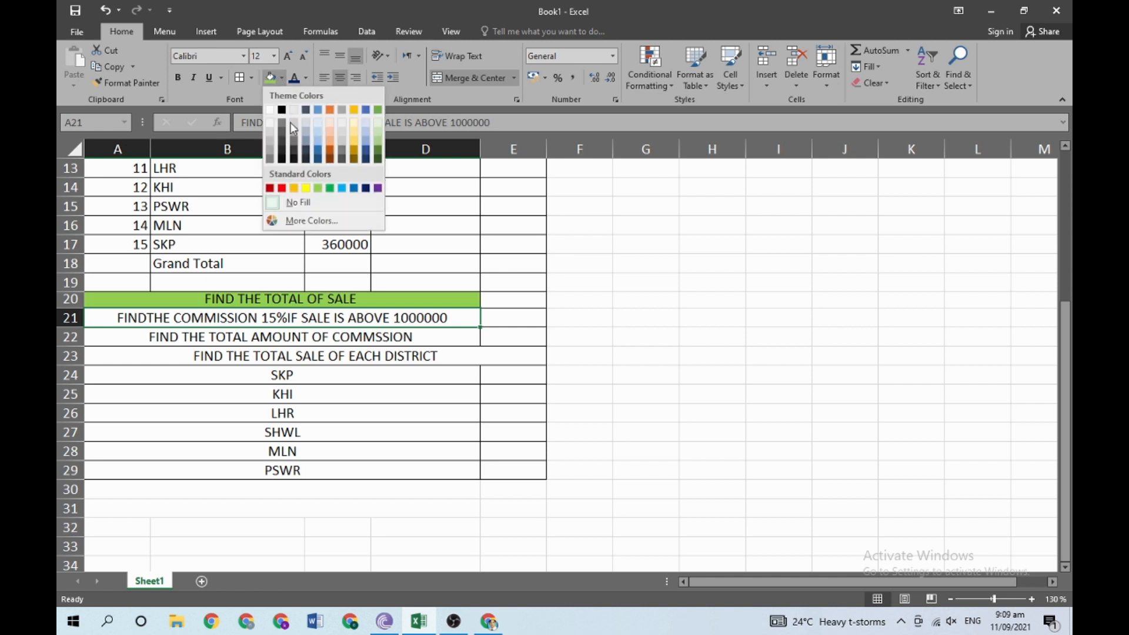
click(294, 187)
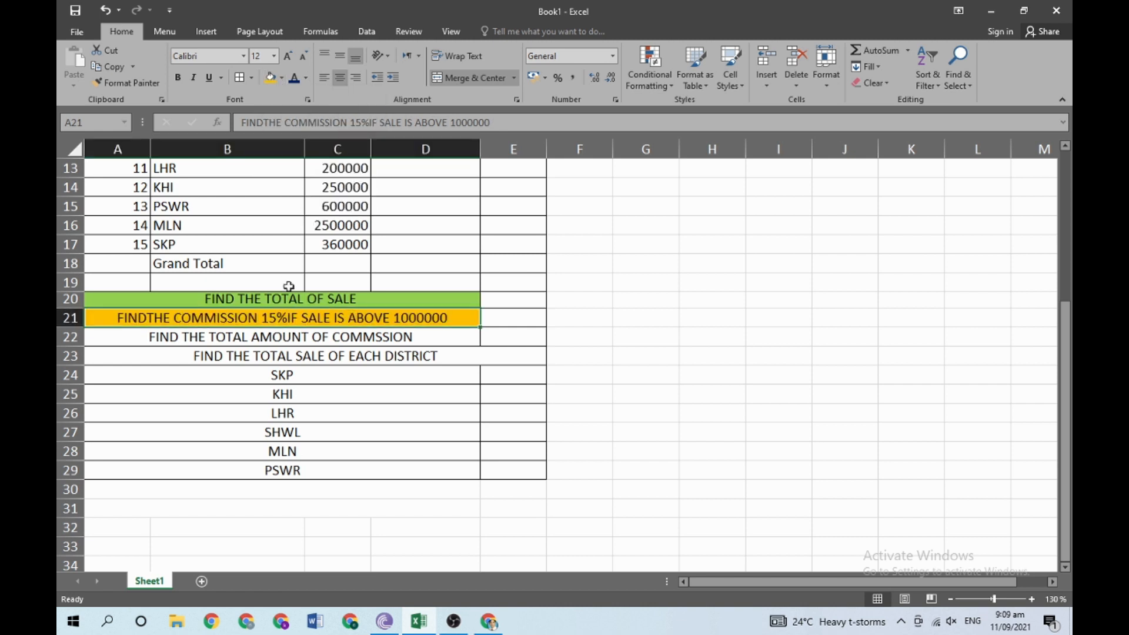
Step: Fill the total amount of commission row with light blue and the "FIND THE TOTAL SALE OF EACH DISTRICT" row with dark gold
click(289, 340)
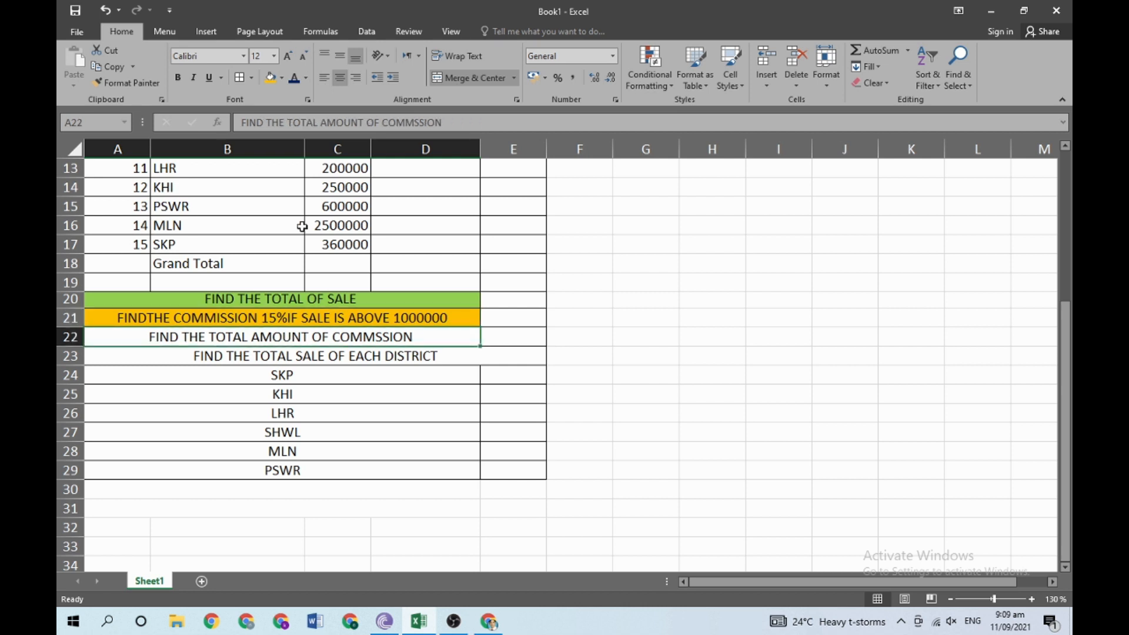
click(283, 78)
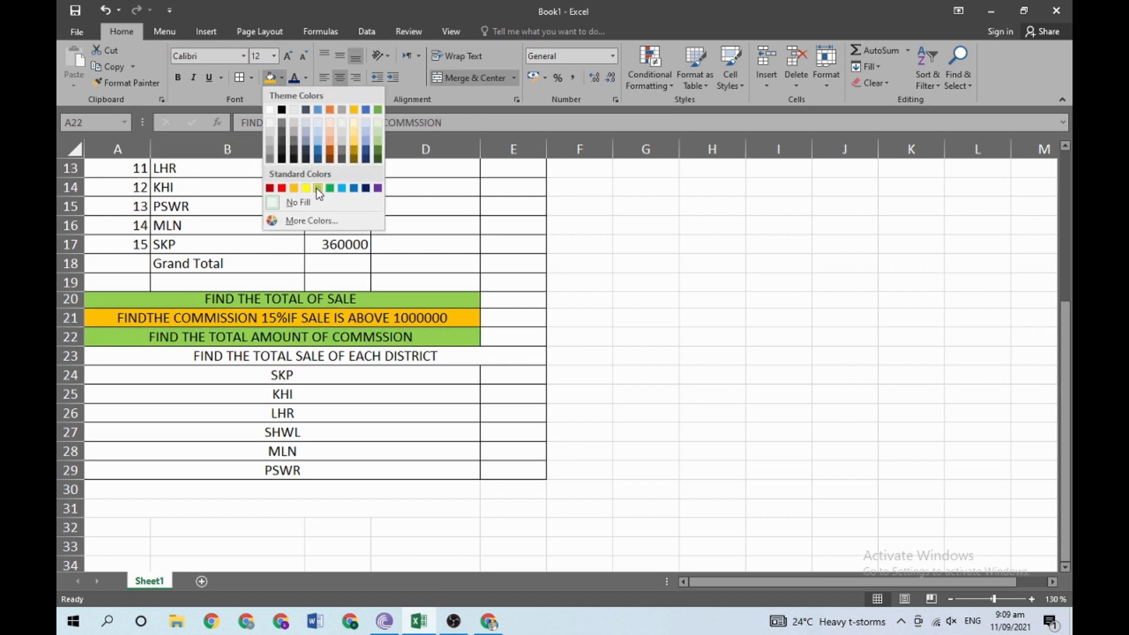
click(341, 188)
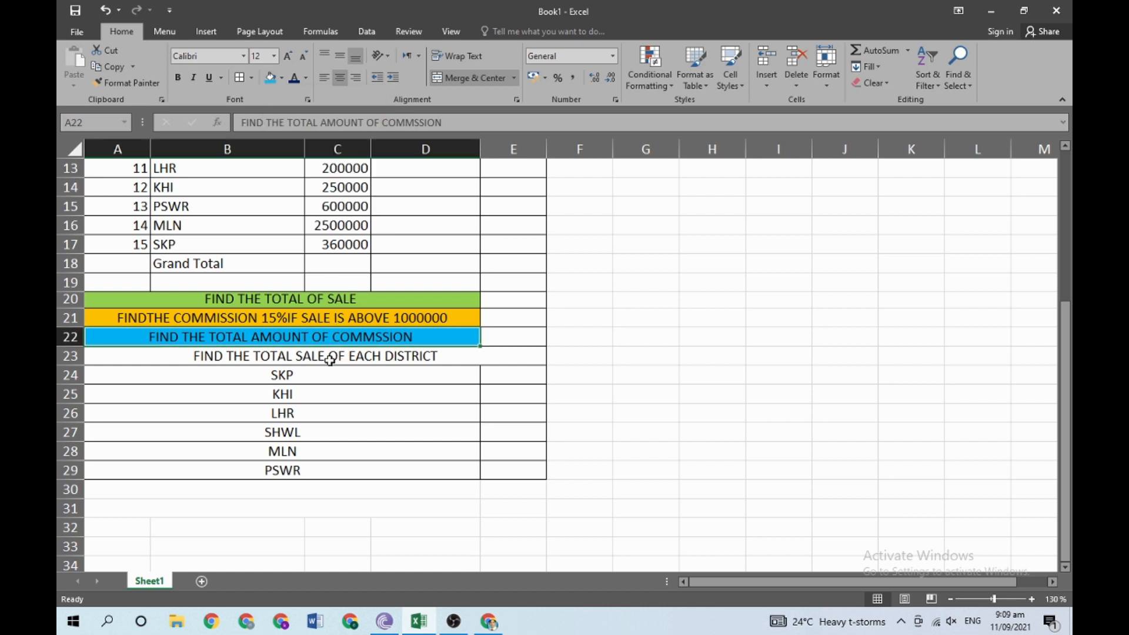
click(306, 358)
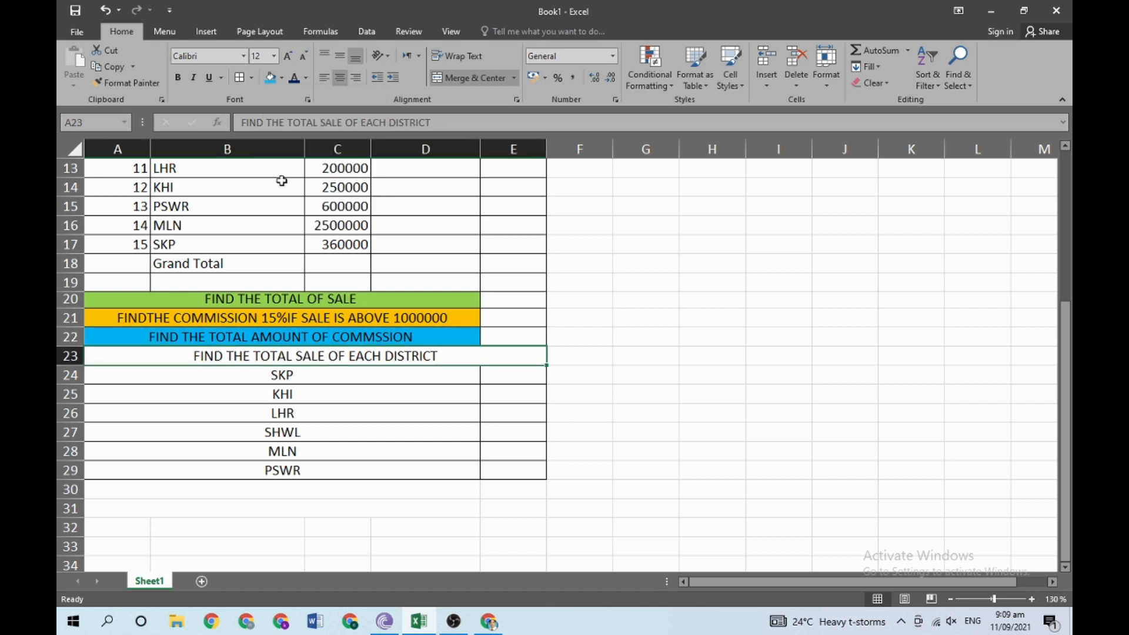
click(282, 78)
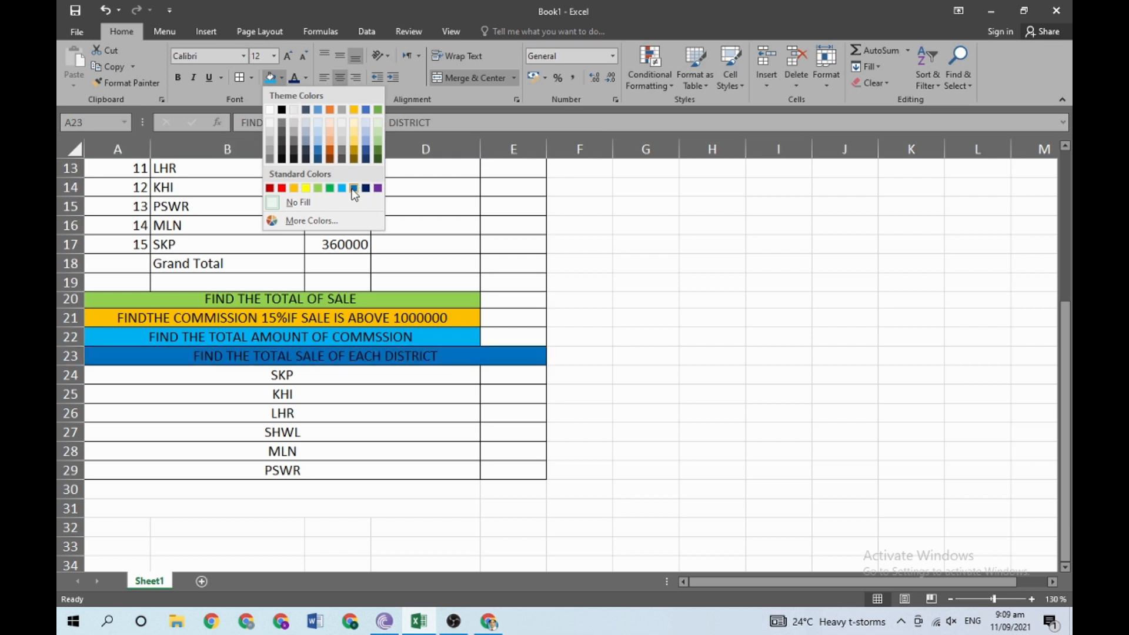
click(354, 155)
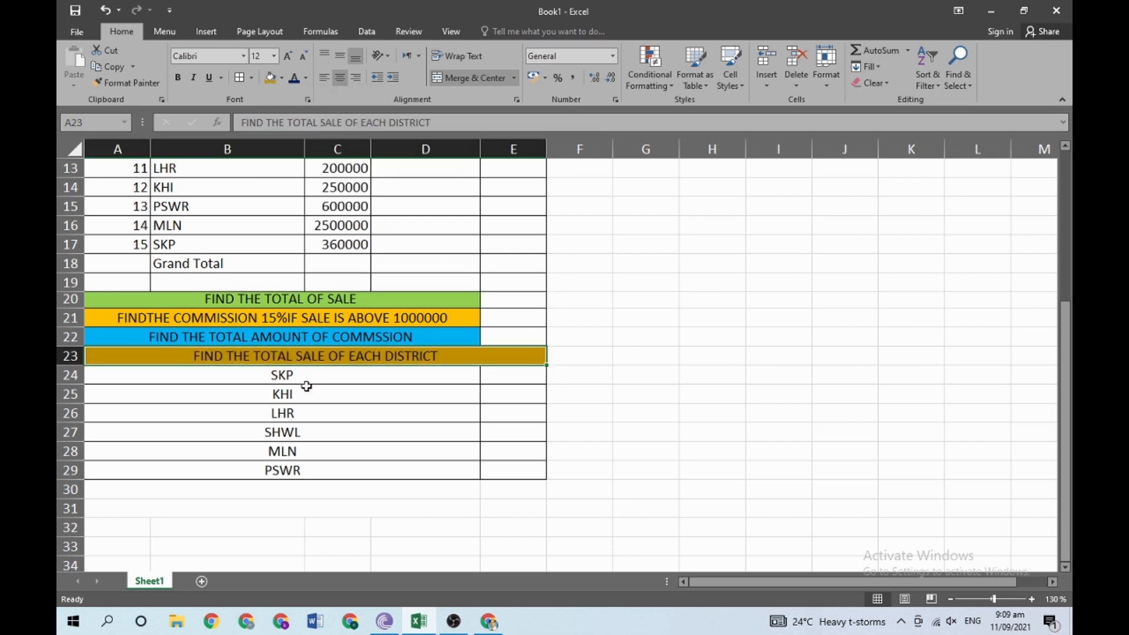
Step: Fill the SKP row (A24) with red and the KHI row (A25) with light blue in the district list
click(295, 372)
click(281, 82)
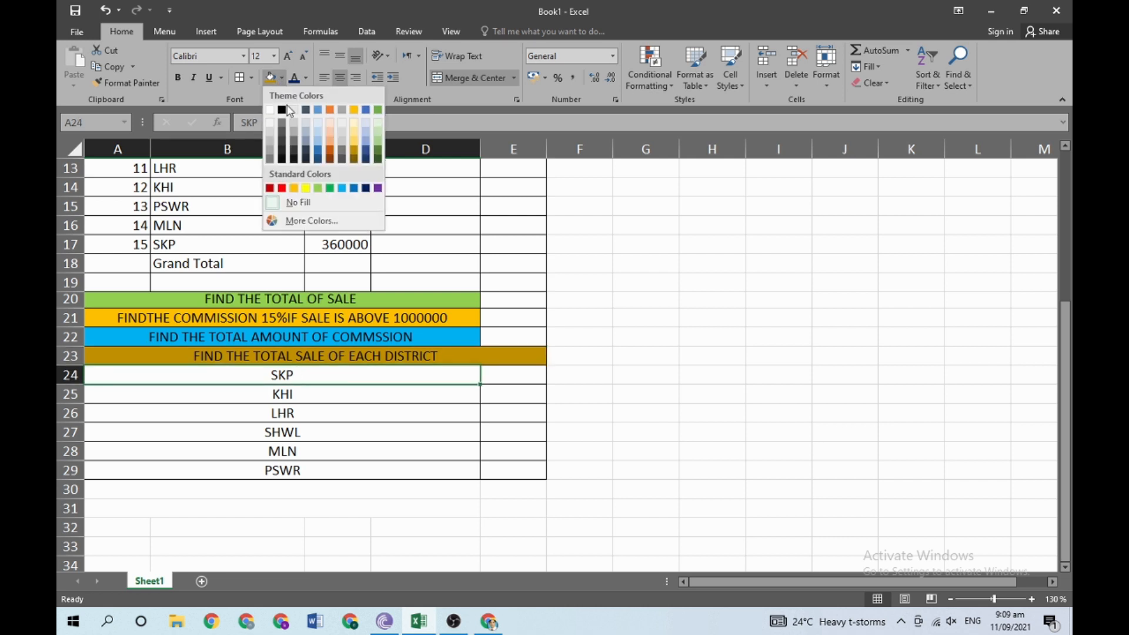
click(283, 188)
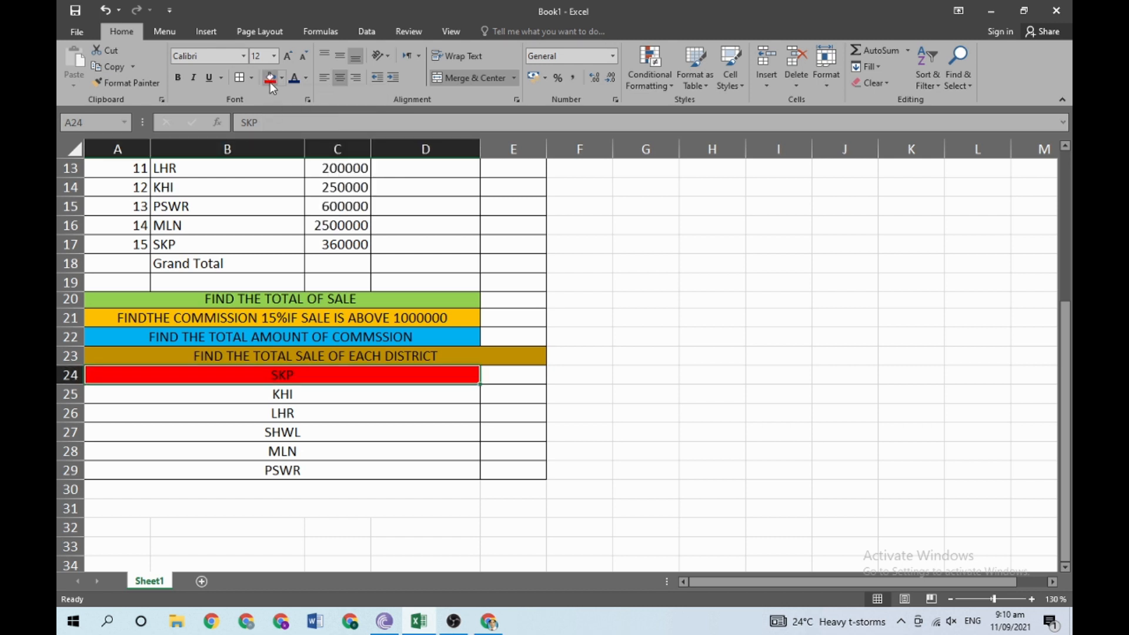
click(283, 391)
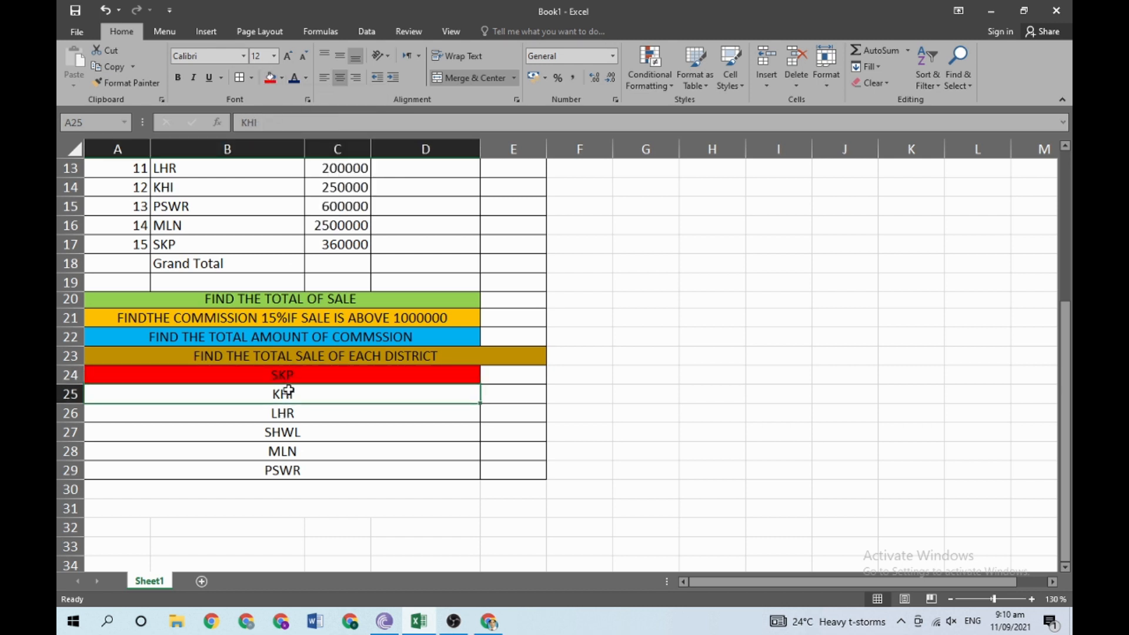
click(281, 78)
click(338, 188)
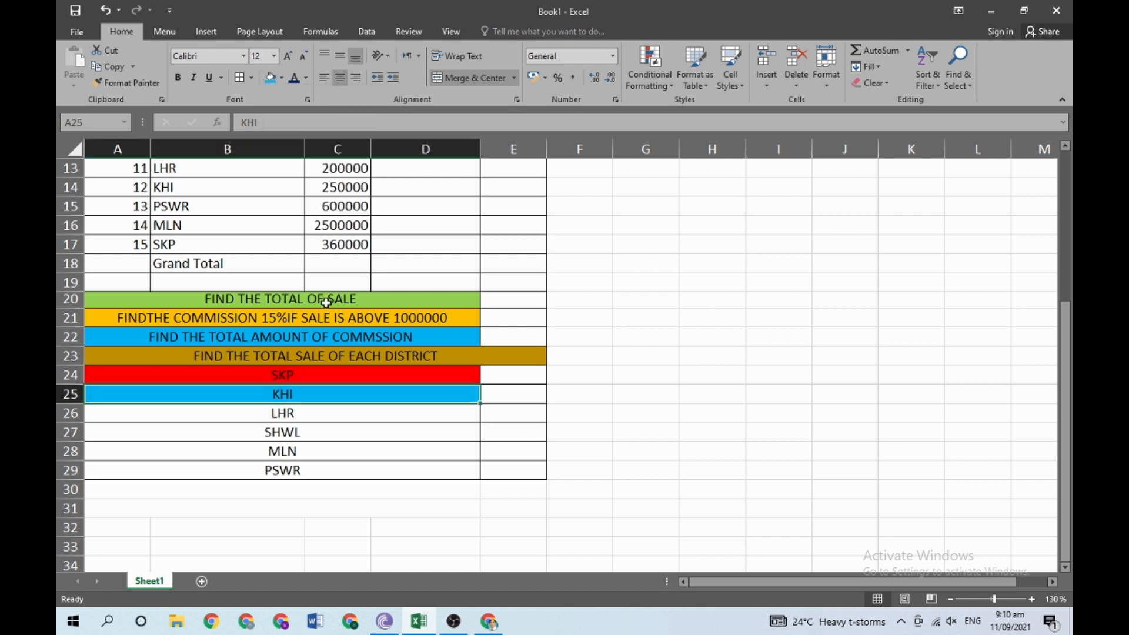
Step: Fill the LHR row (A26) with pale green and the SHWL row (A27) with pale blue from the theme colors
click(306, 411)
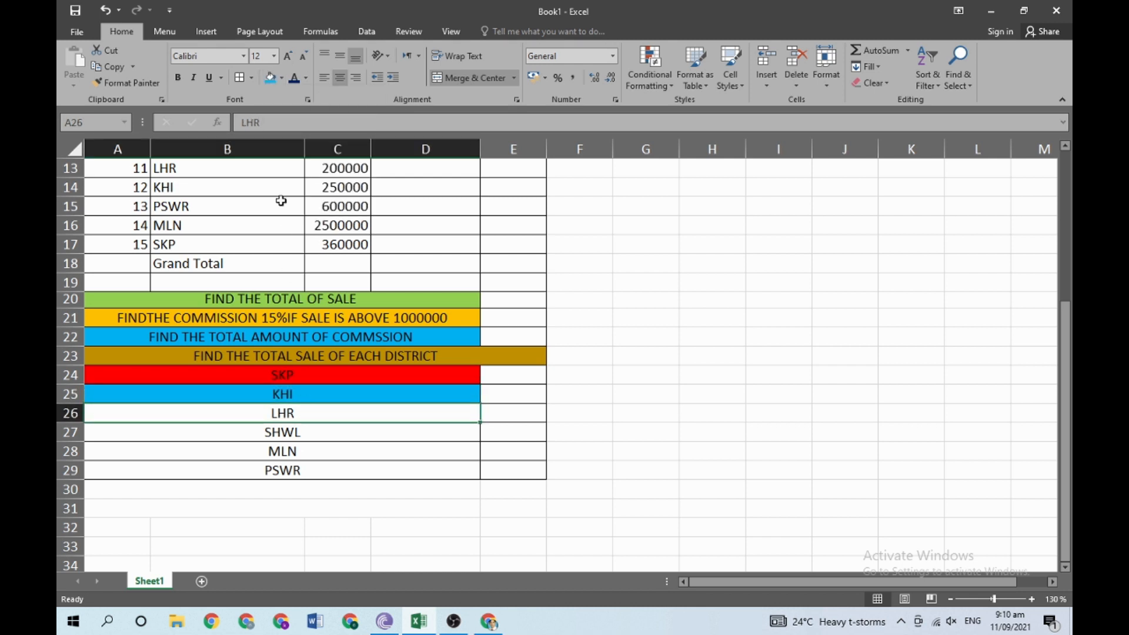
click(281, 79)
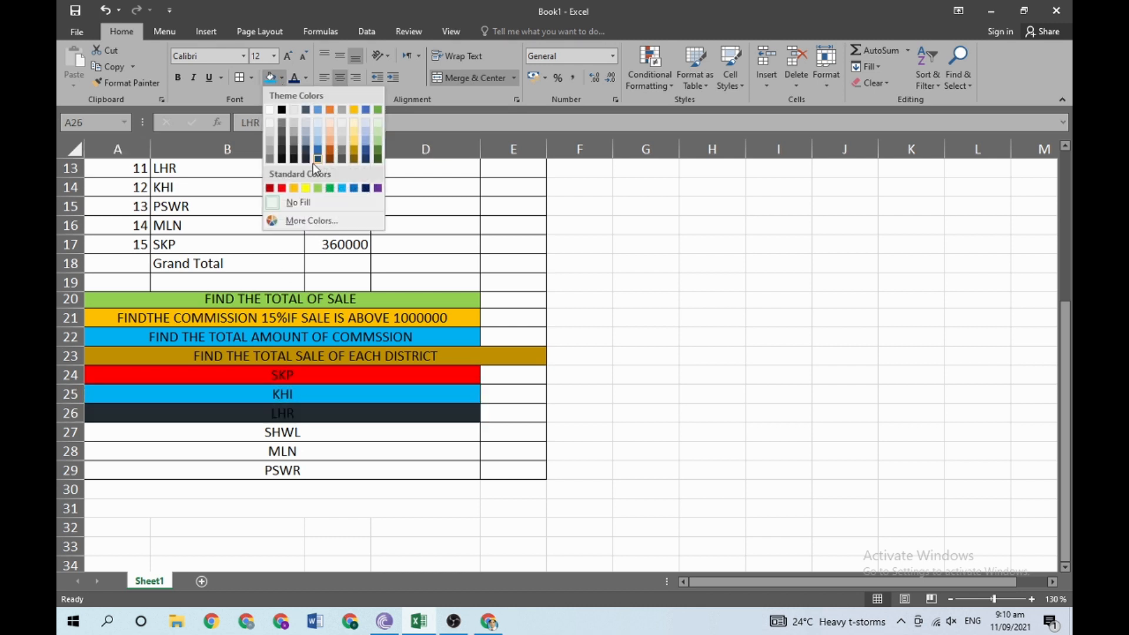
click(378, 136)
click(279, 437)
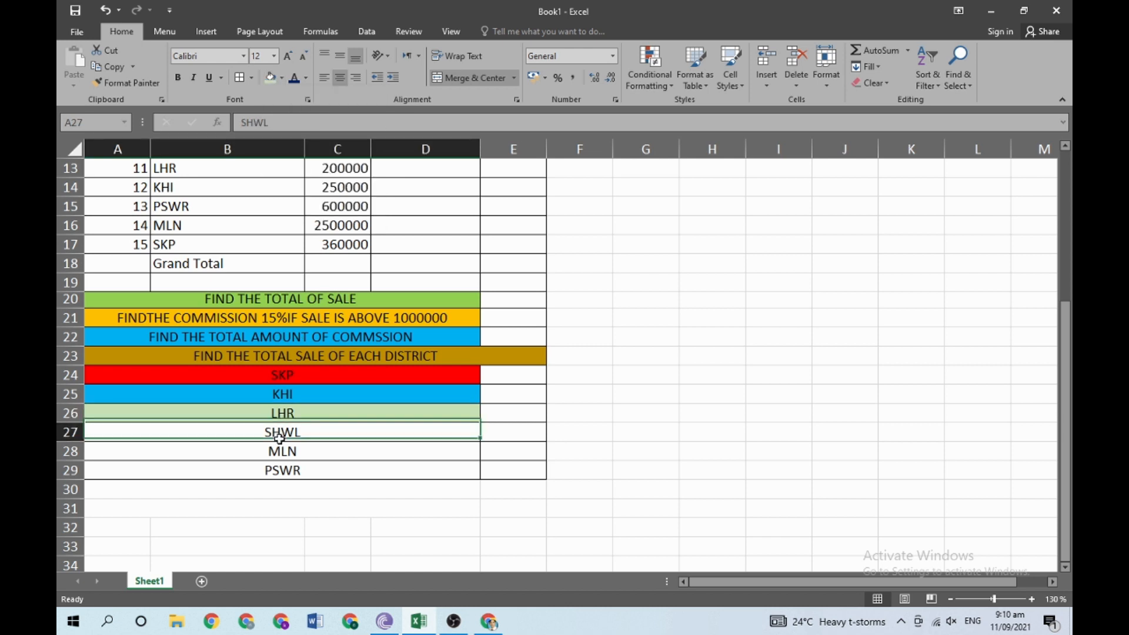
click(281, 80)
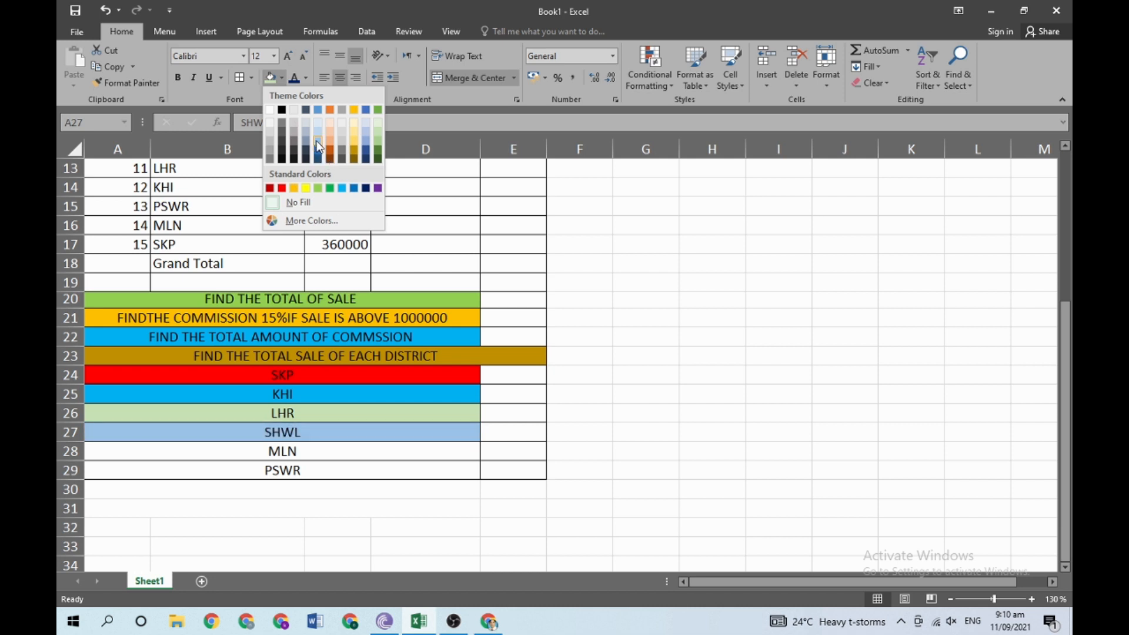
click(318, 143)
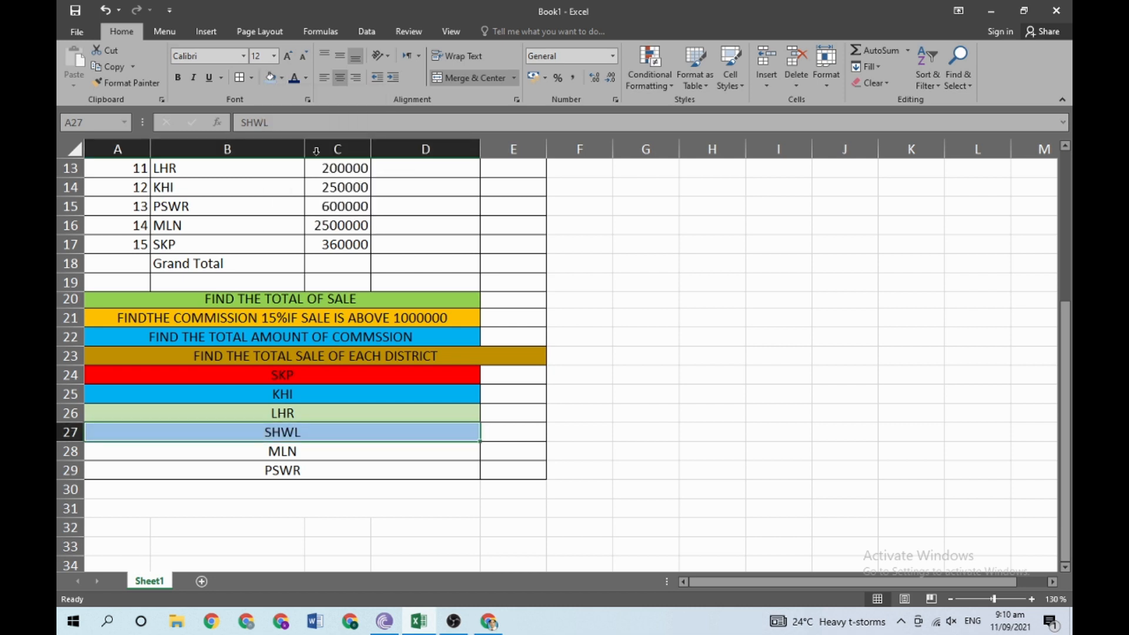
Step: Fill the MLN row (A28) with standard green and the PSWR row (A29) with purple
click(293, 450)
click(282, 78)
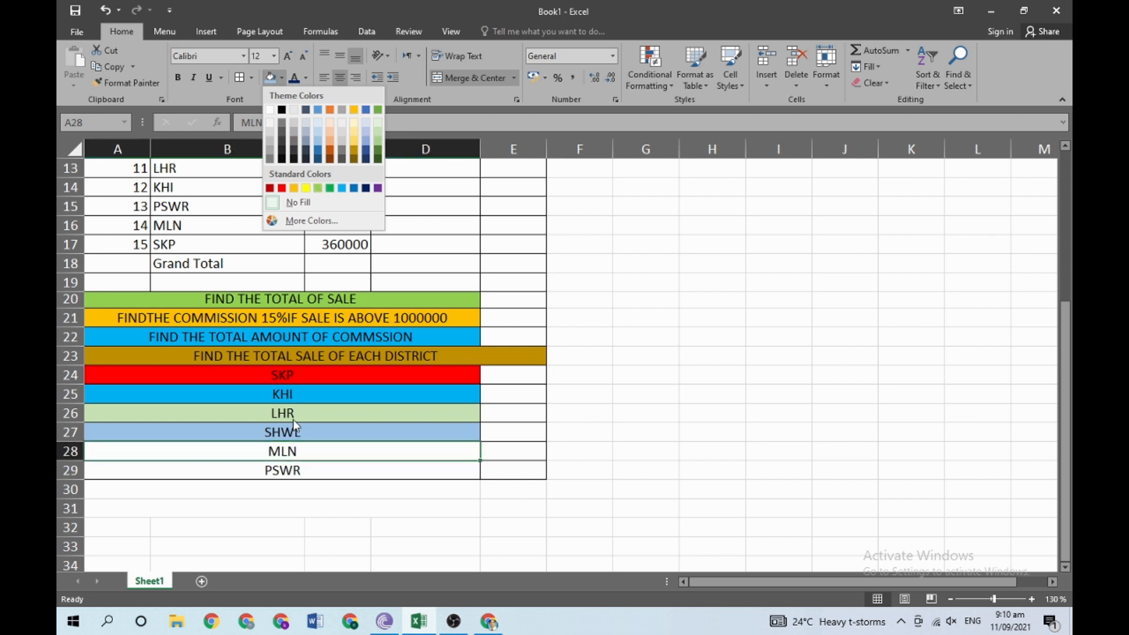
click(330, 188)
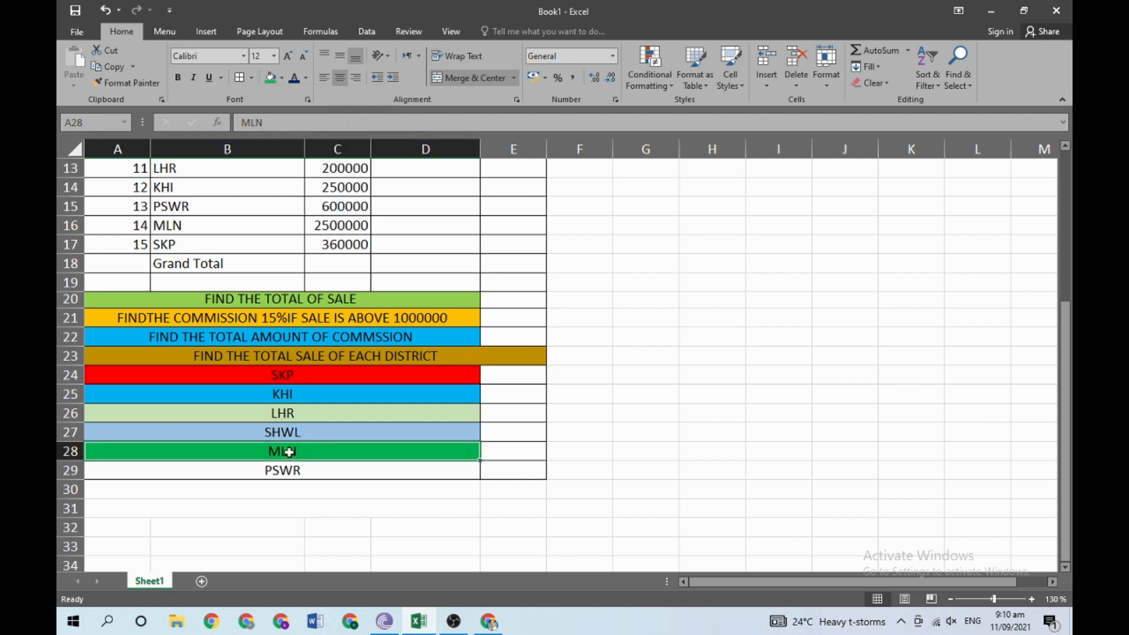
click(288, 471)
click(282, 79)
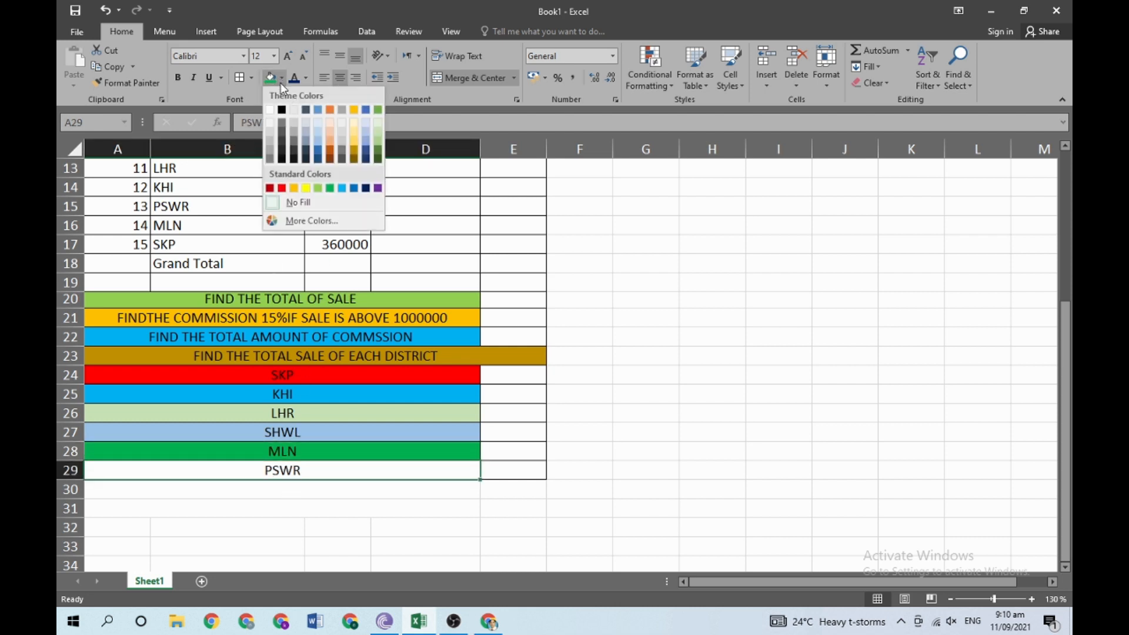
click(377, 188)
Step: Total the sales in C3:C17 with a SUM formula in the Grand Total cell C18 and widen column C to fit it
scroll(494, 358, up, 3)
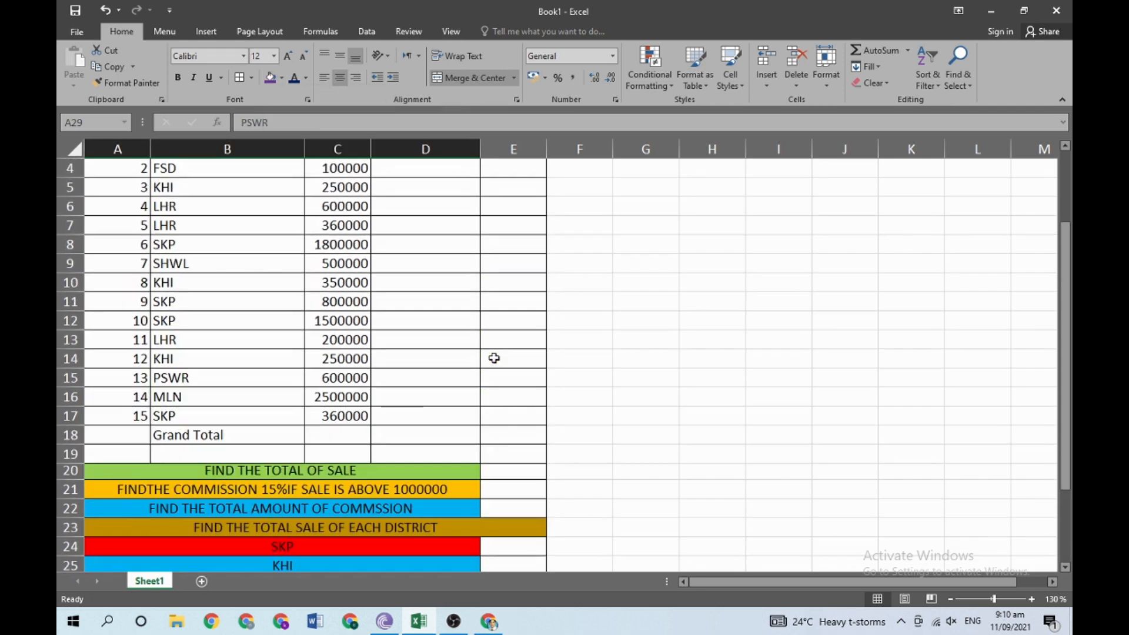
scroll(494, 358, up, 1)
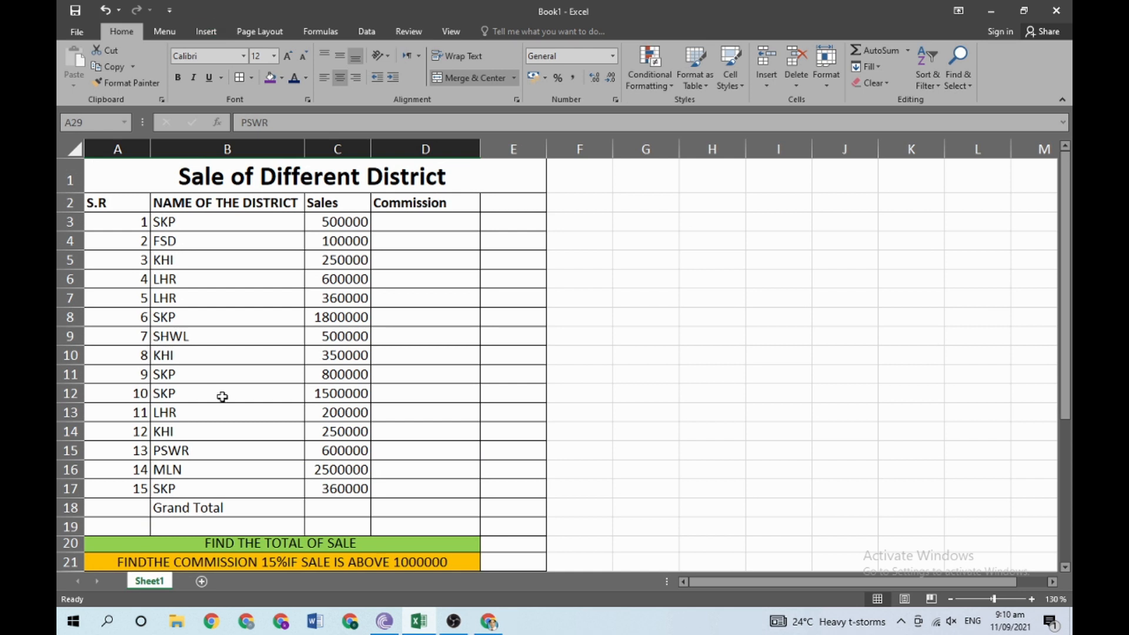
click(275, 548)
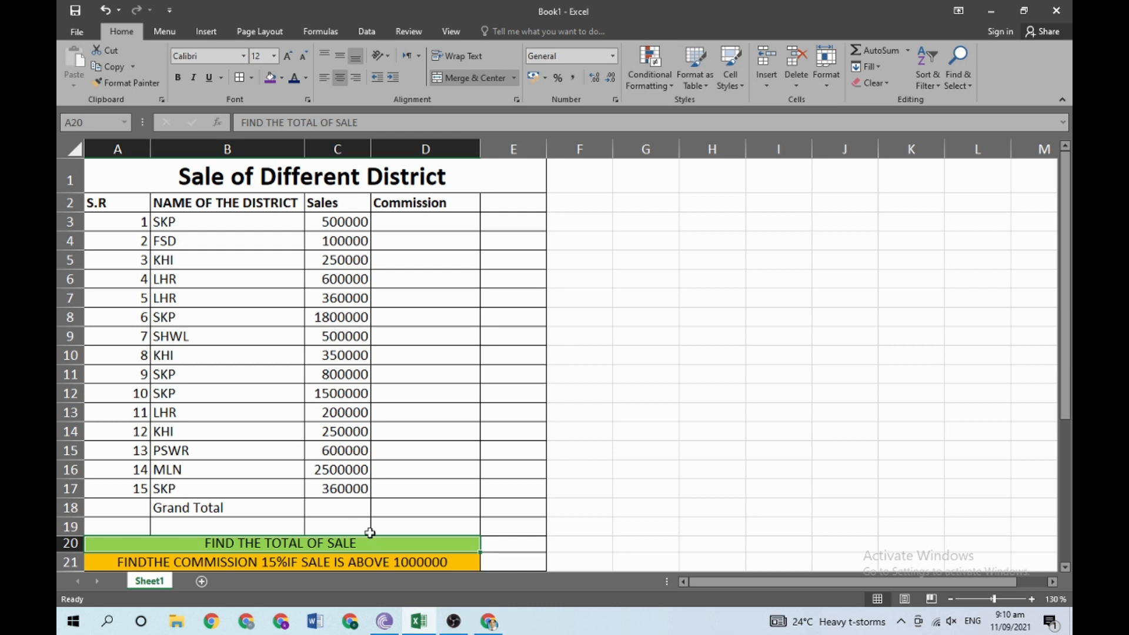
click(348, 508)
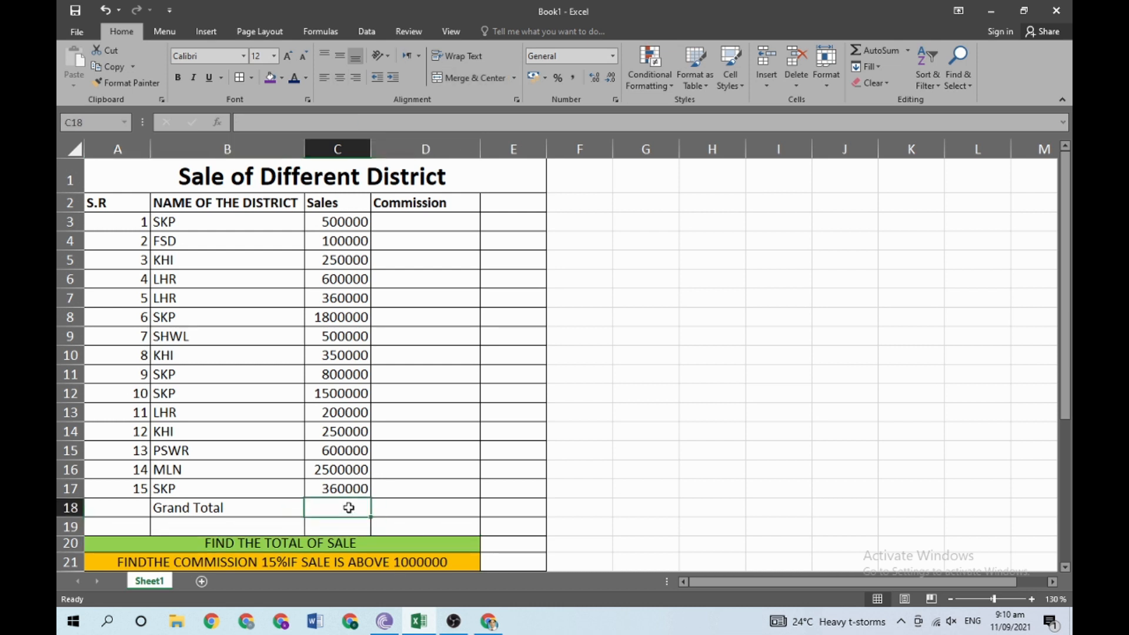
text(=sum)
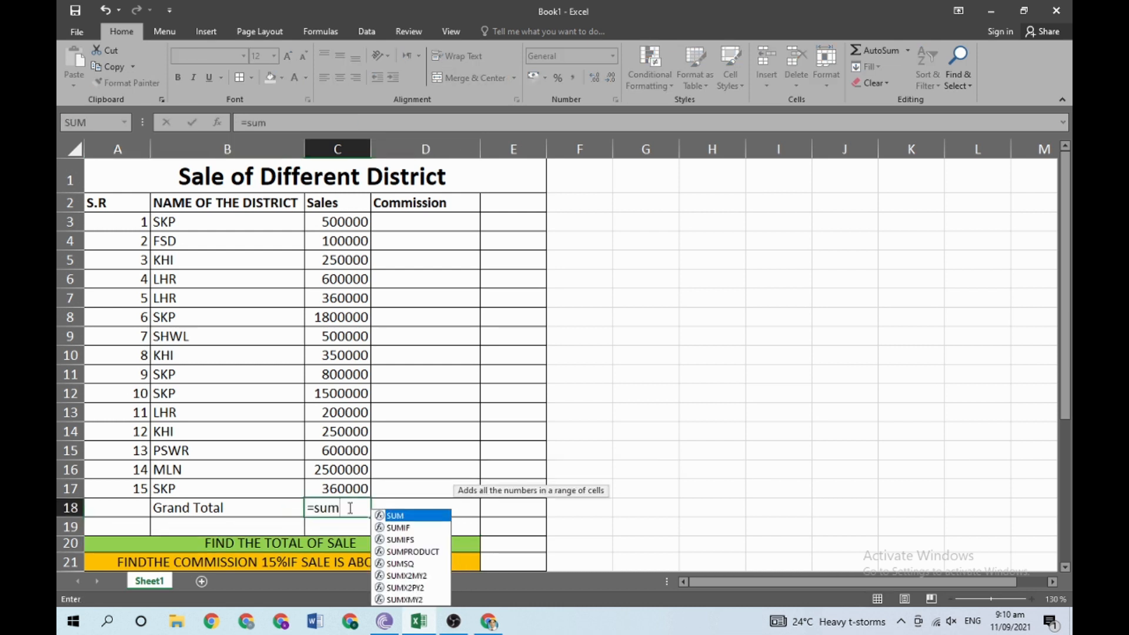
text(()
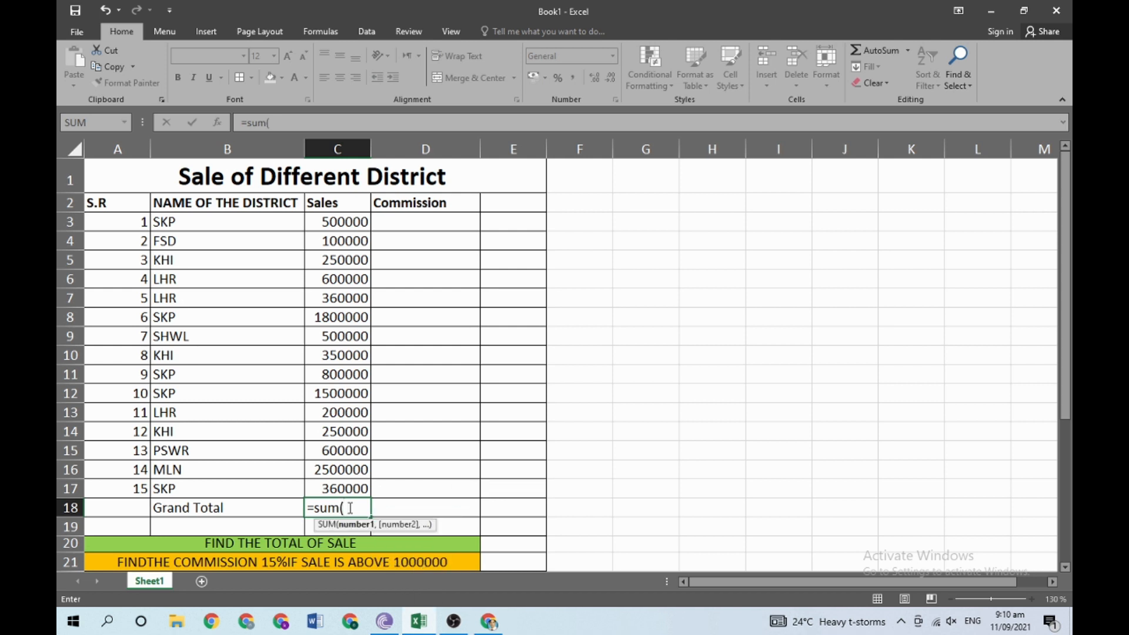
click(351, 219)
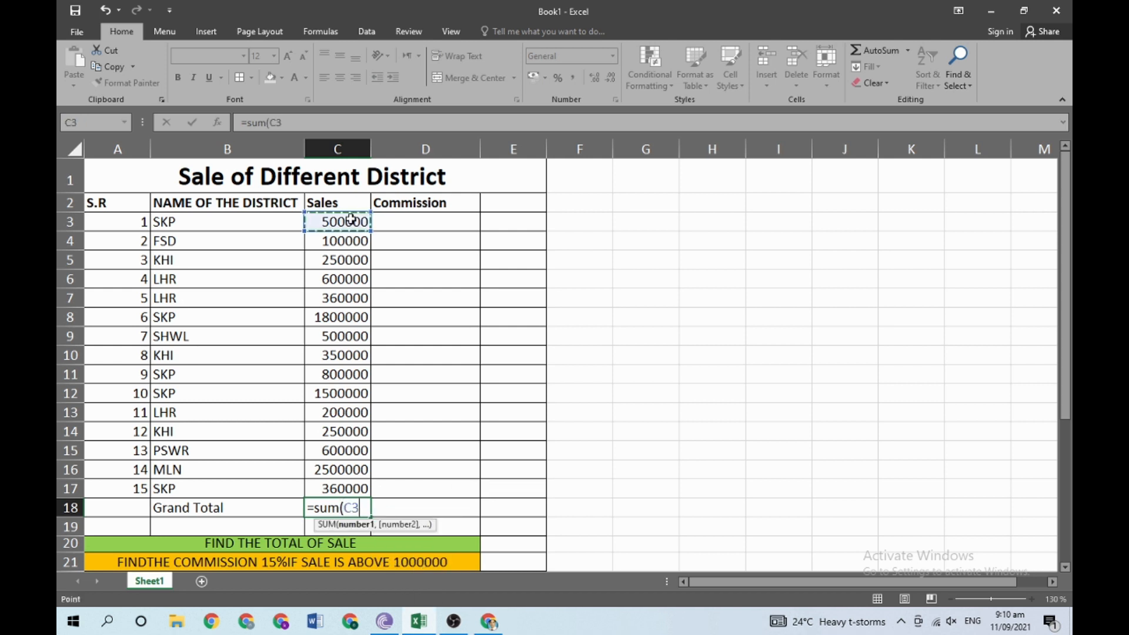
key(F8)
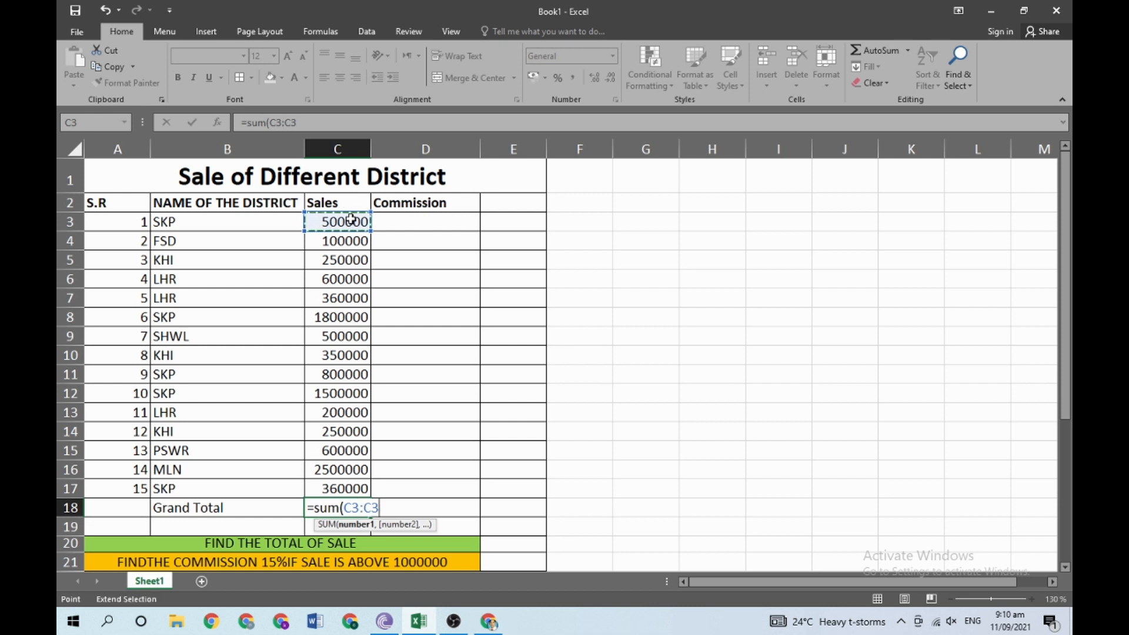
click(335, 487)
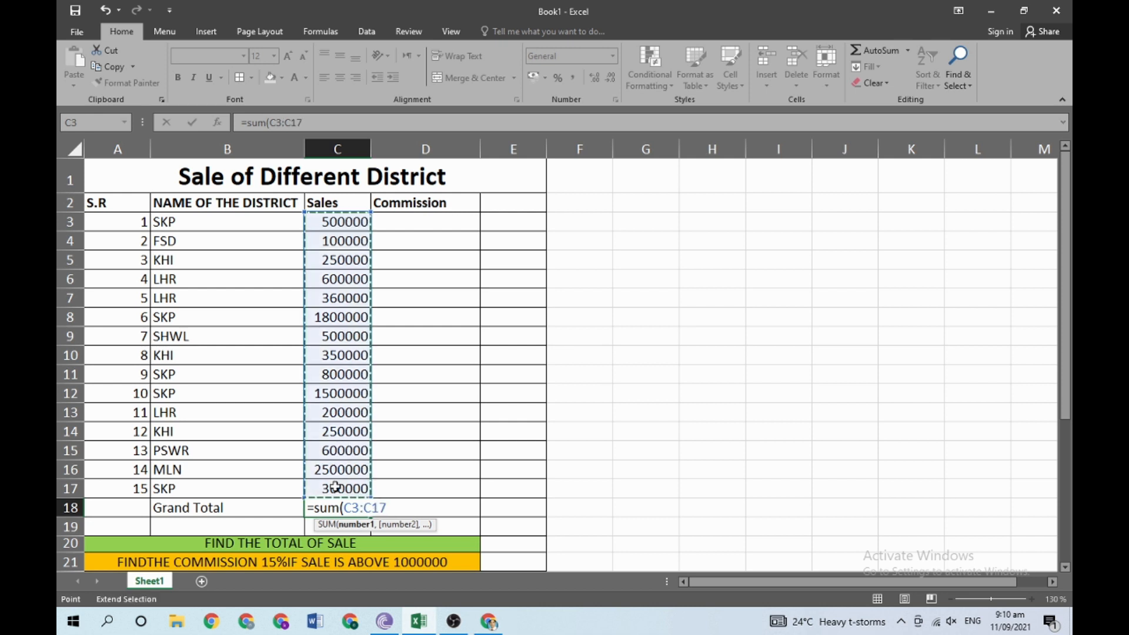
key(Return)
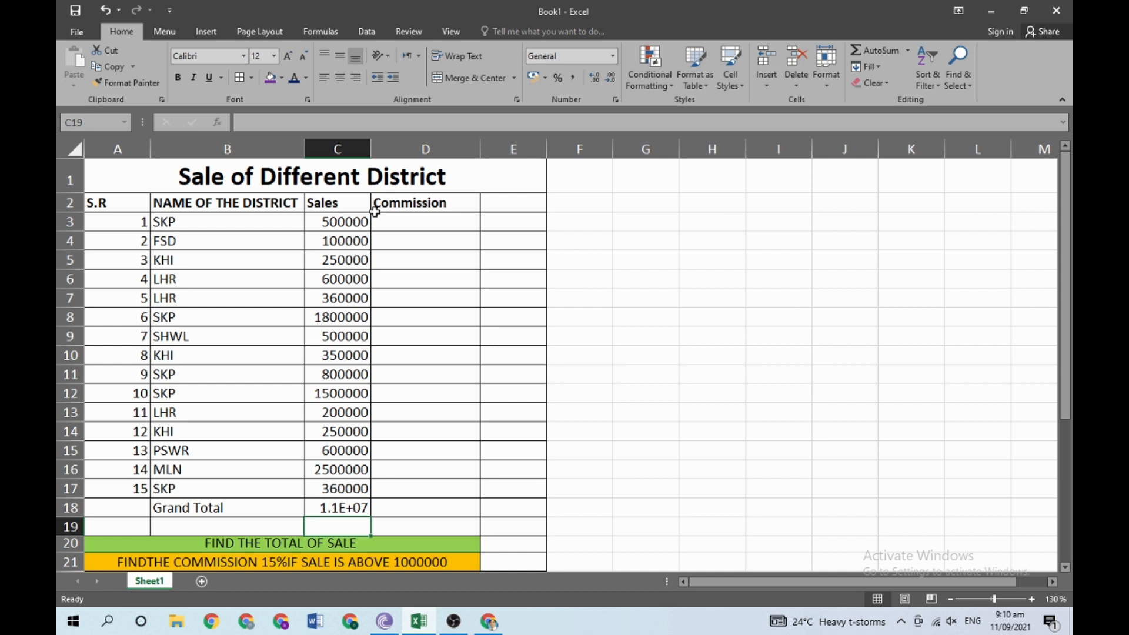
double_click(370, 147)
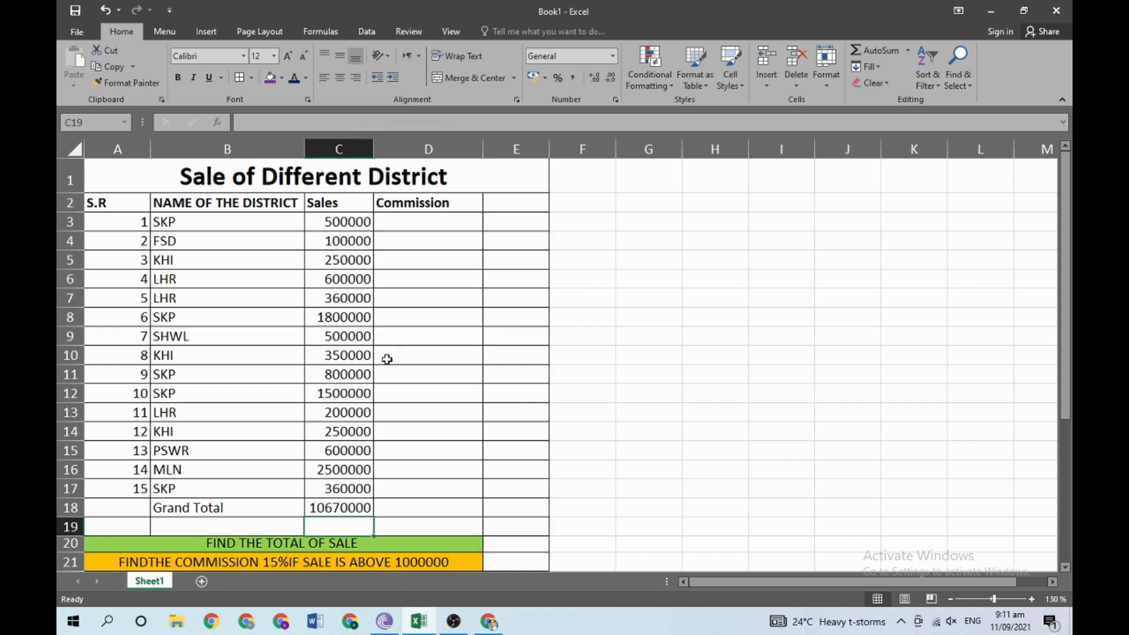
drag(373, 149, 380, 150)
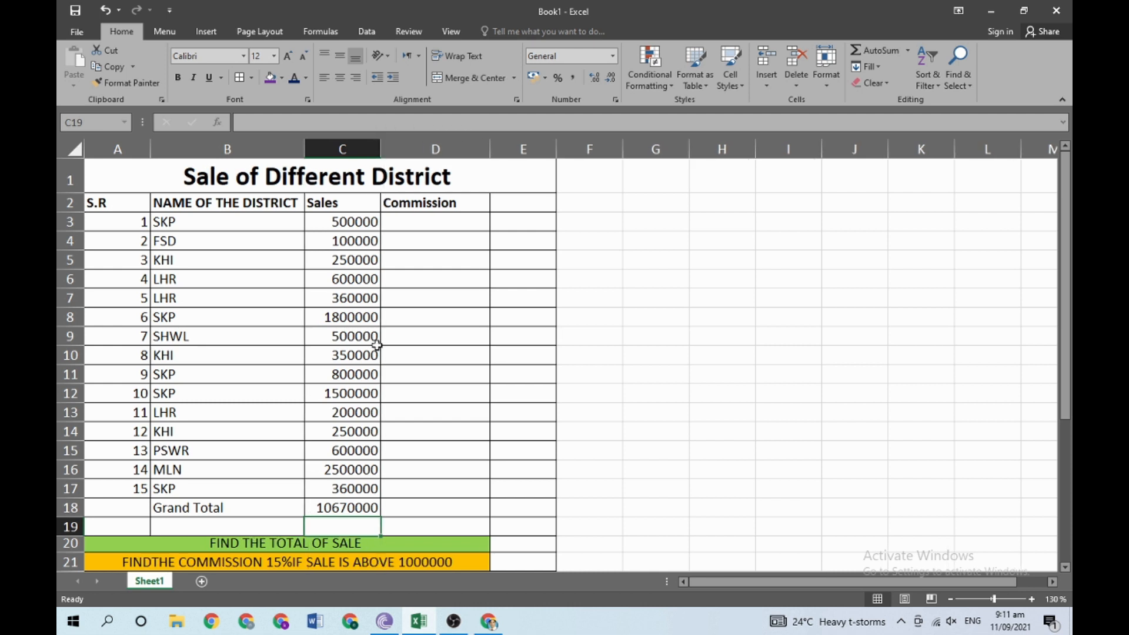
Step: Make the Grand Total label and amount (B18:C18) bold and fill them with standard light green
drag(202, 511, 327, 503)
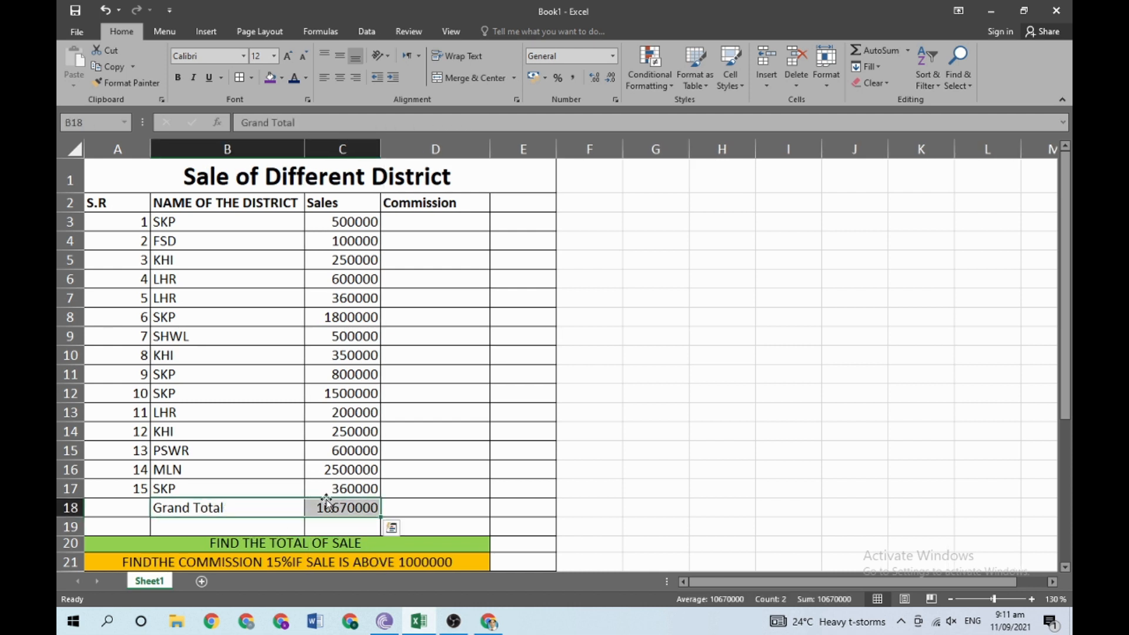
click(179, 77)
click(282, 78)
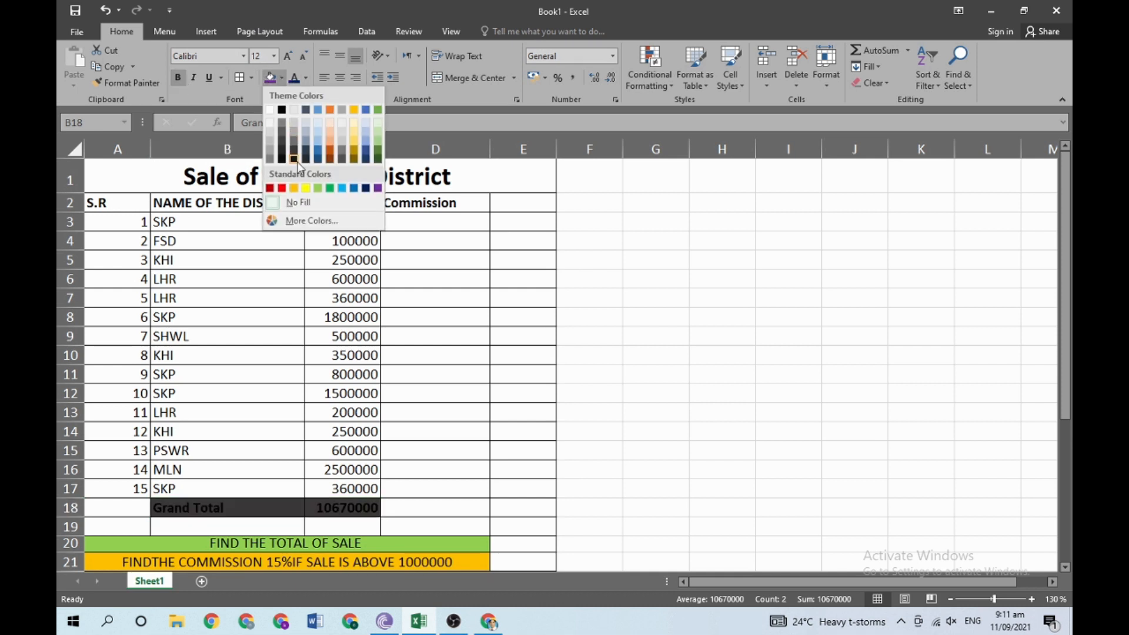
click(319, 190)
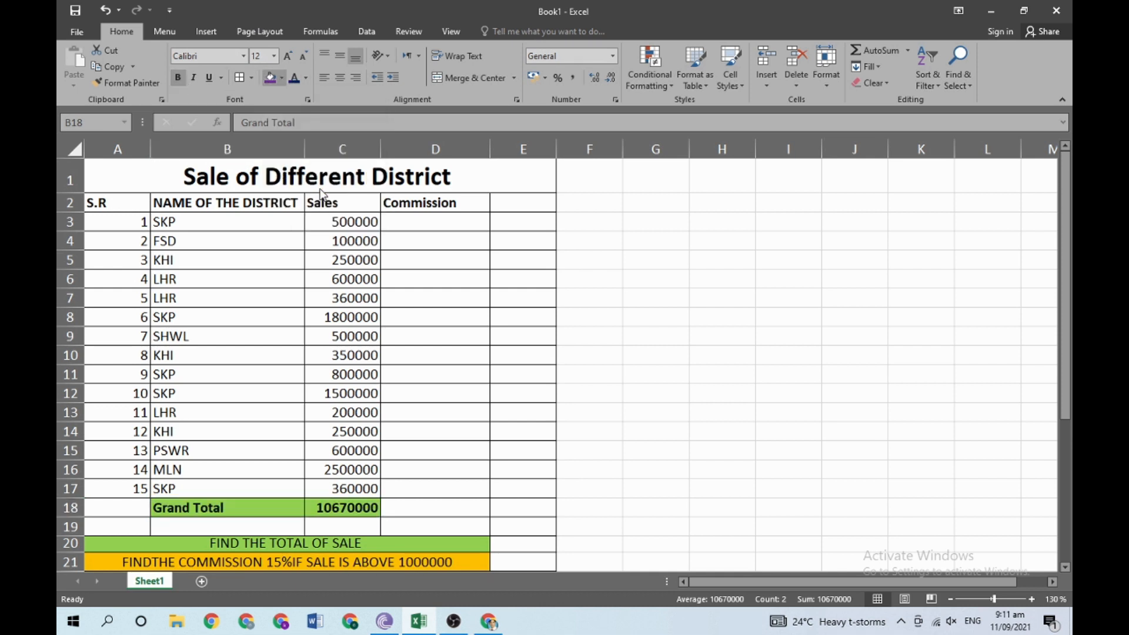
click(430, 470)
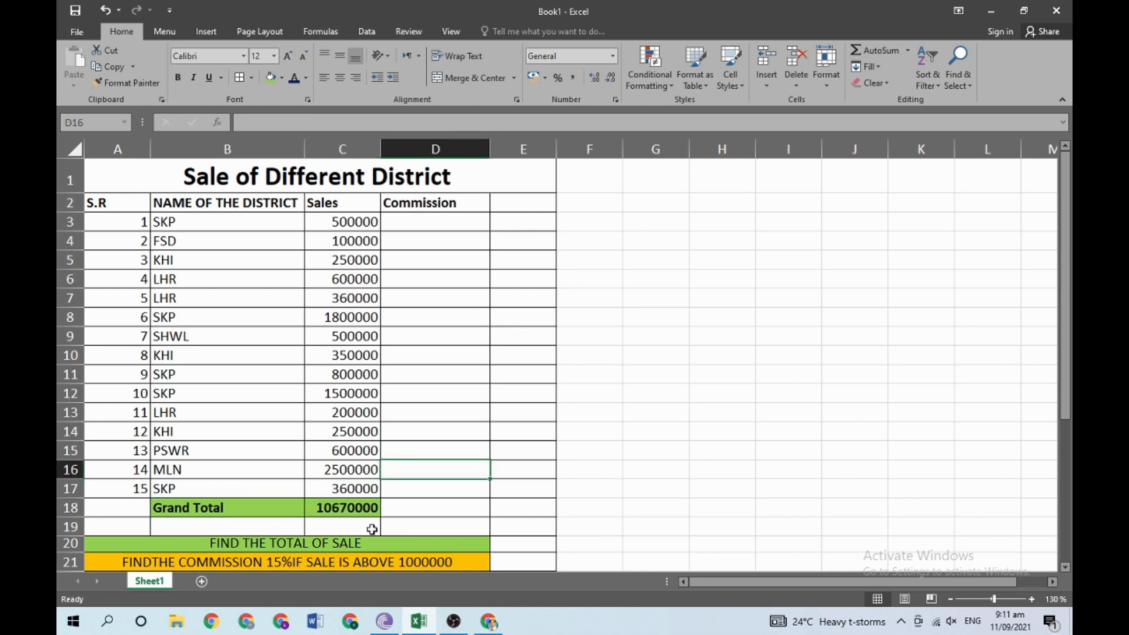
scroll(363, 514, down, 1)
scroll(363, 512, up, 1)
click(456, 218)
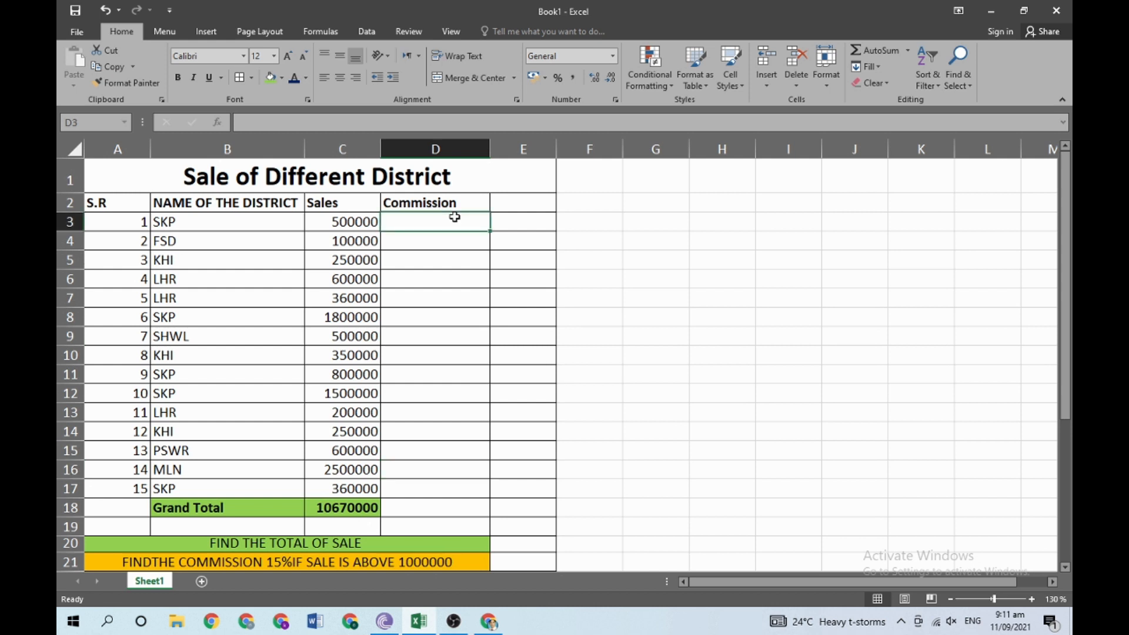
click(908, 51)
click(904, 154)
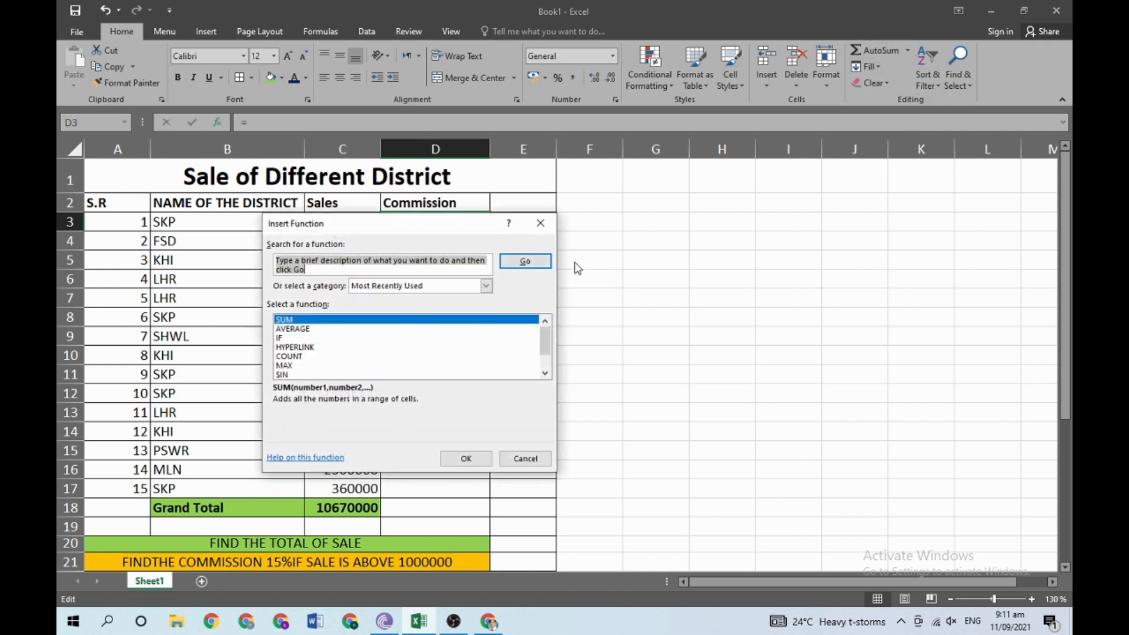
click(282, 339)
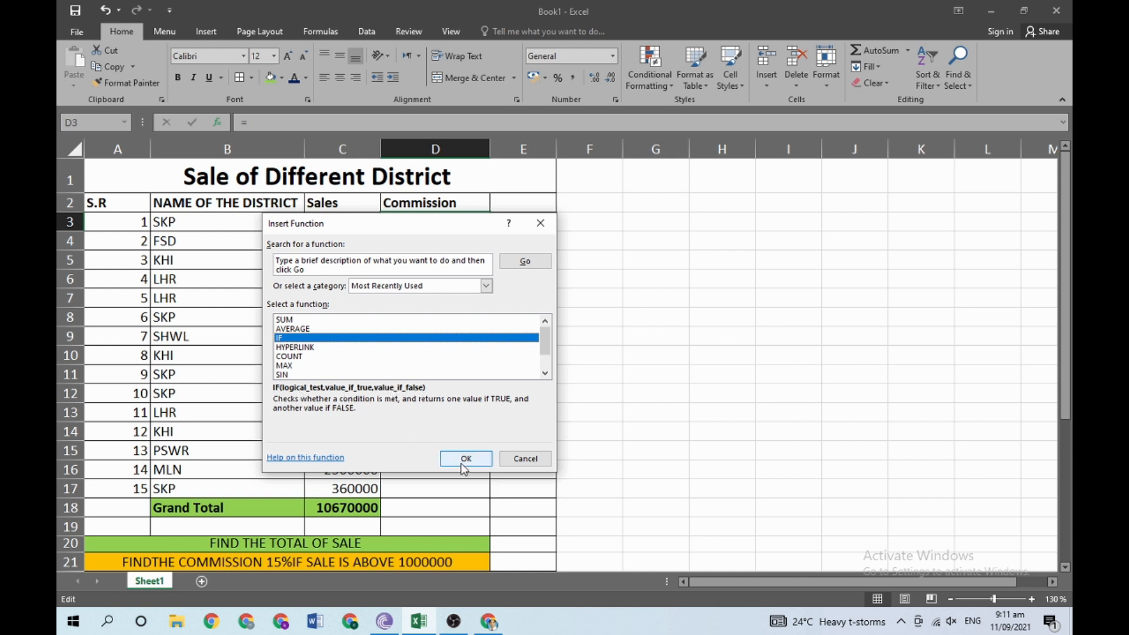
click(516, 462)
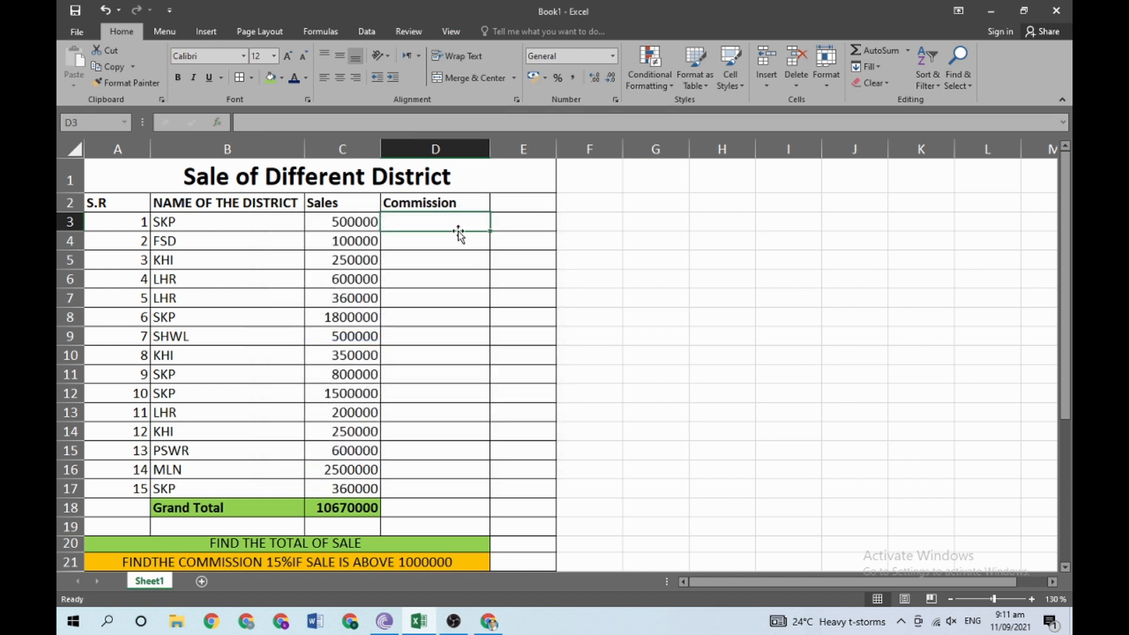
Step: Begin an IF formula in the first commission cell (D3) with the condition C3>1000000 from the commission task row
scroll(409, 448, down, 1)
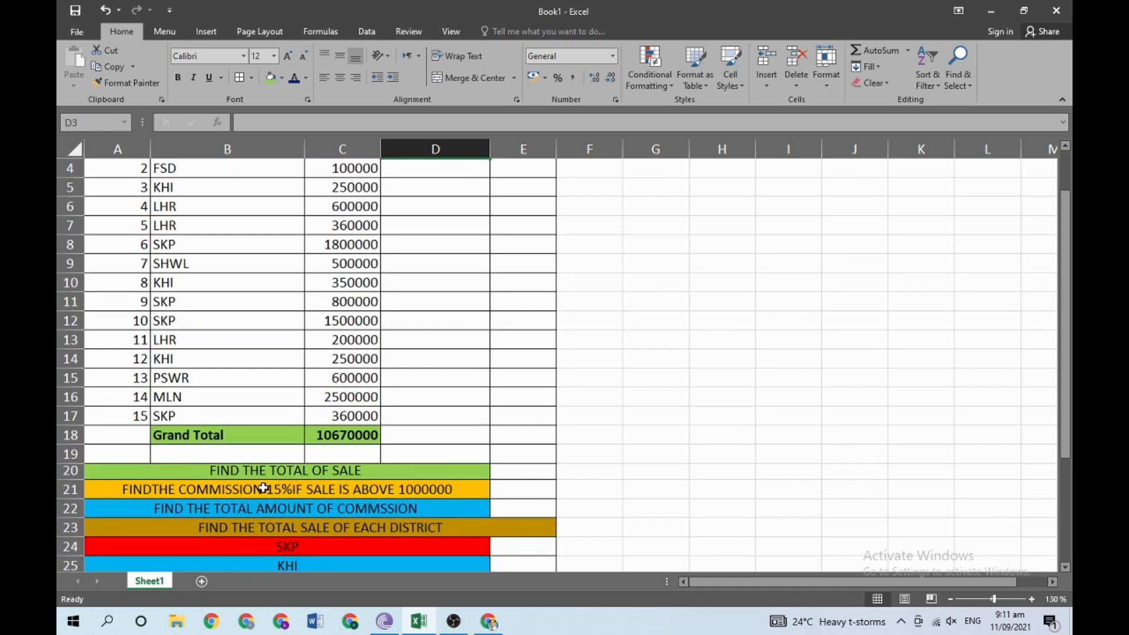
click(215, 490)
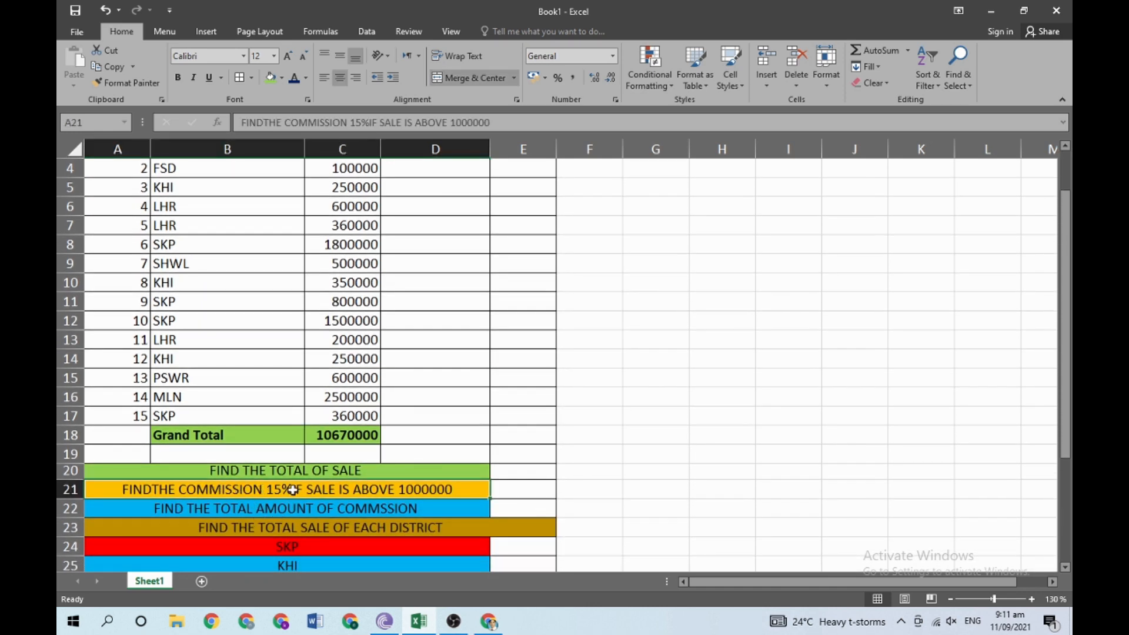
double_click(458, 491)
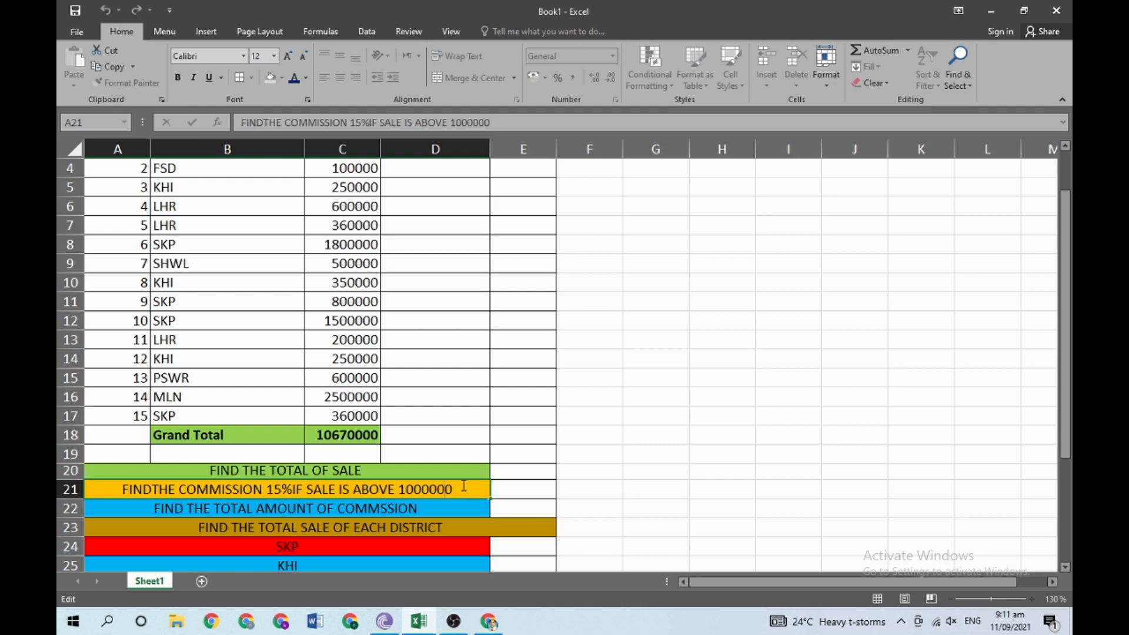
drag(464, 486, 399, 489)
scroll(398, 451, up, 1)
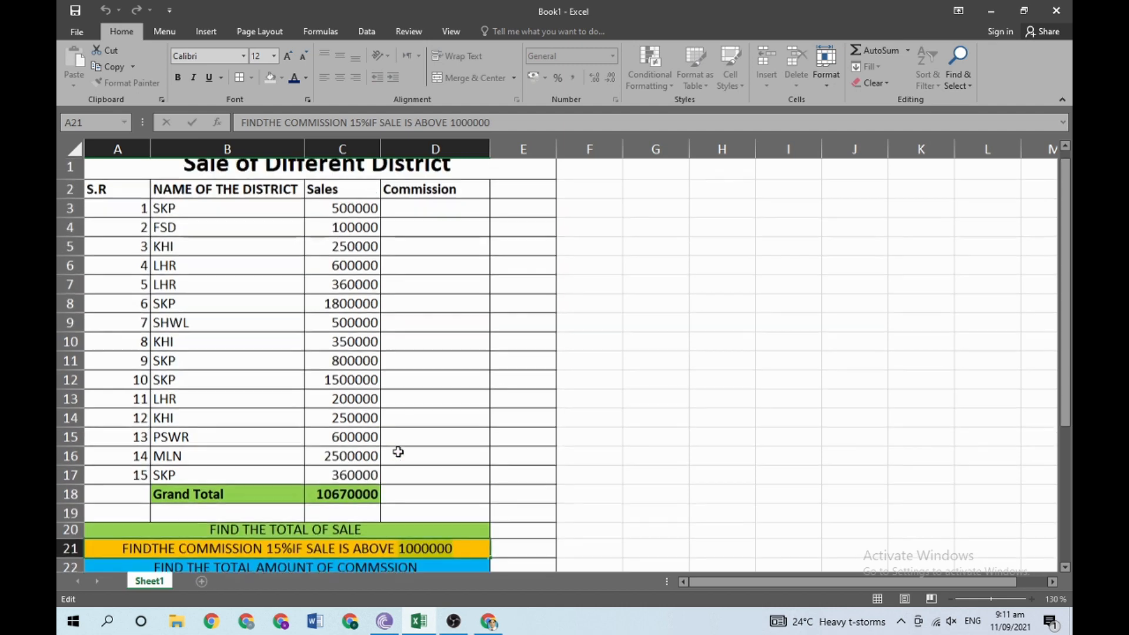
click(406, 224)
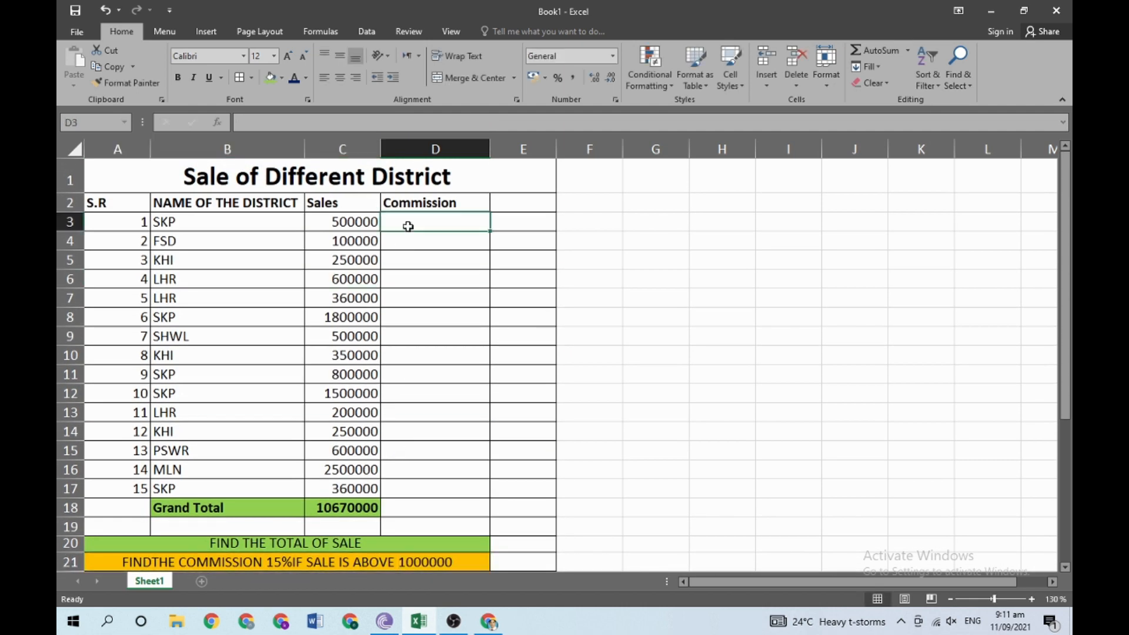
text(=if)
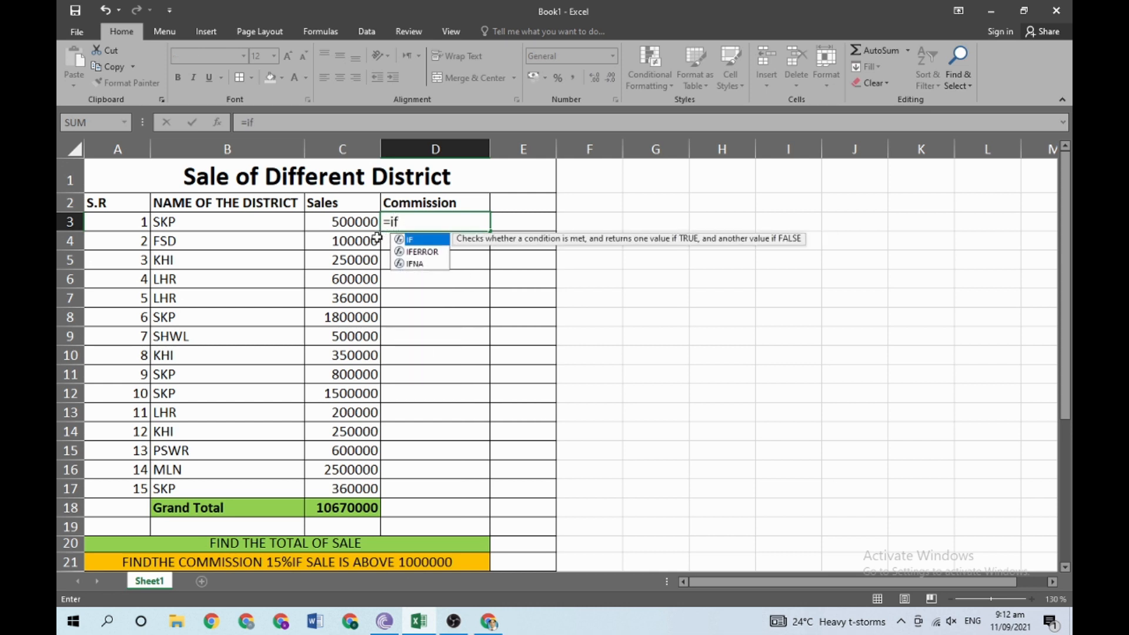
text(()
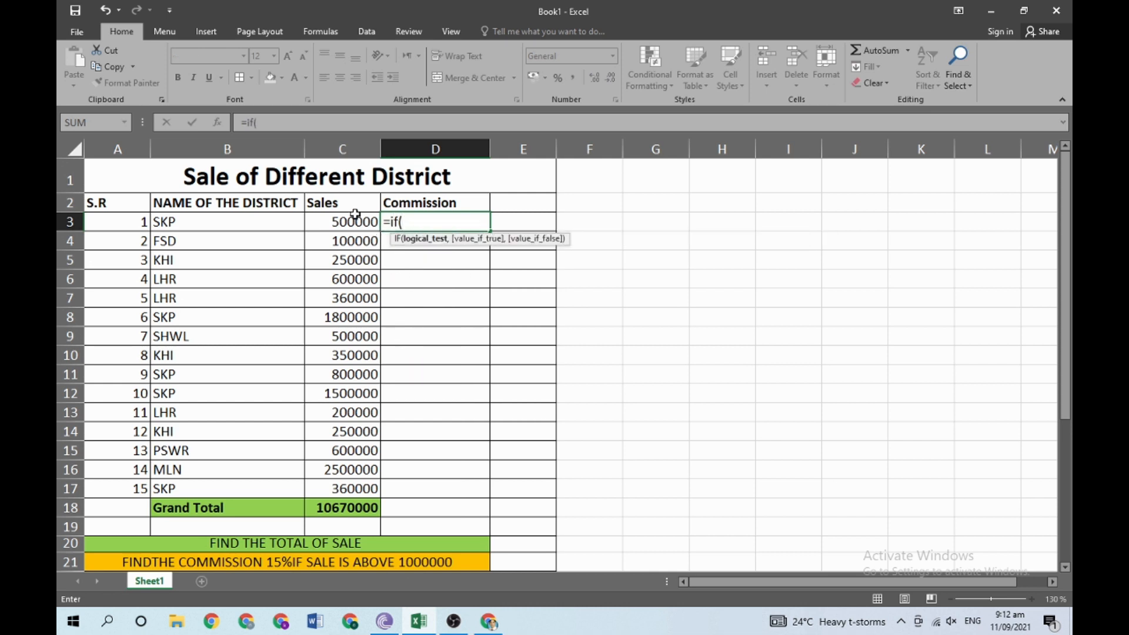
click(355, 220)
click(447, 224)
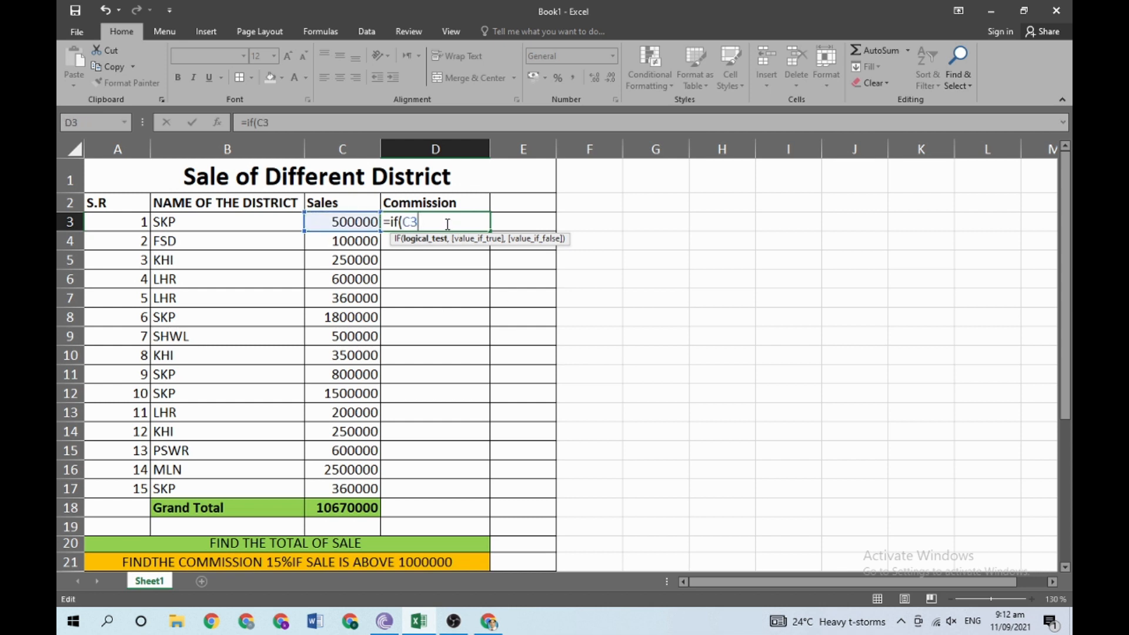
key(BackSpace)
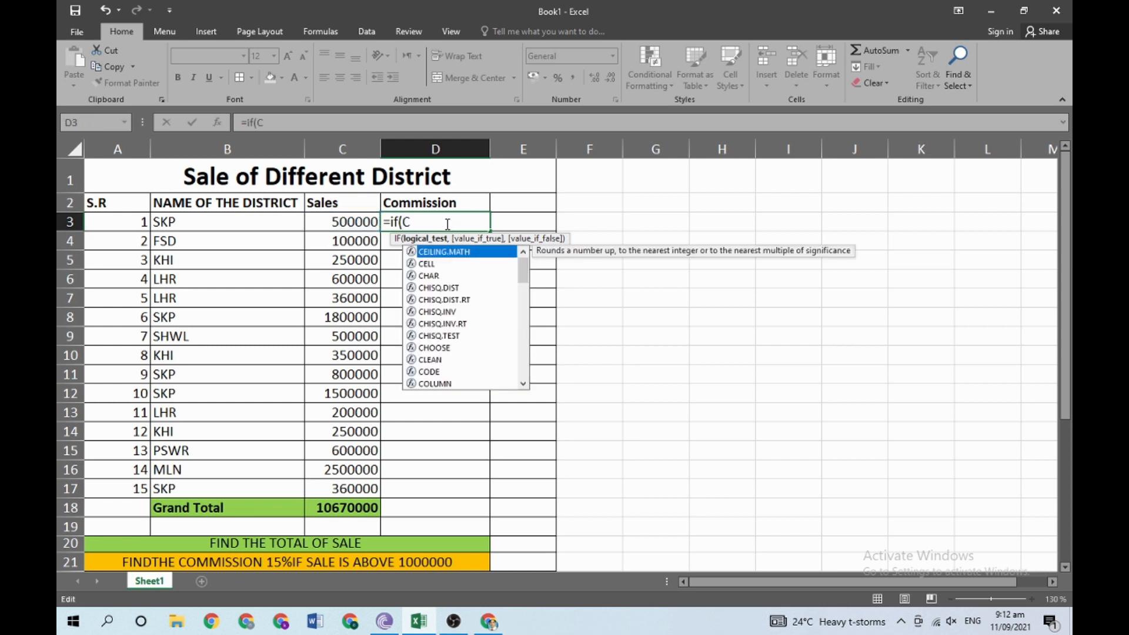
text(3>)
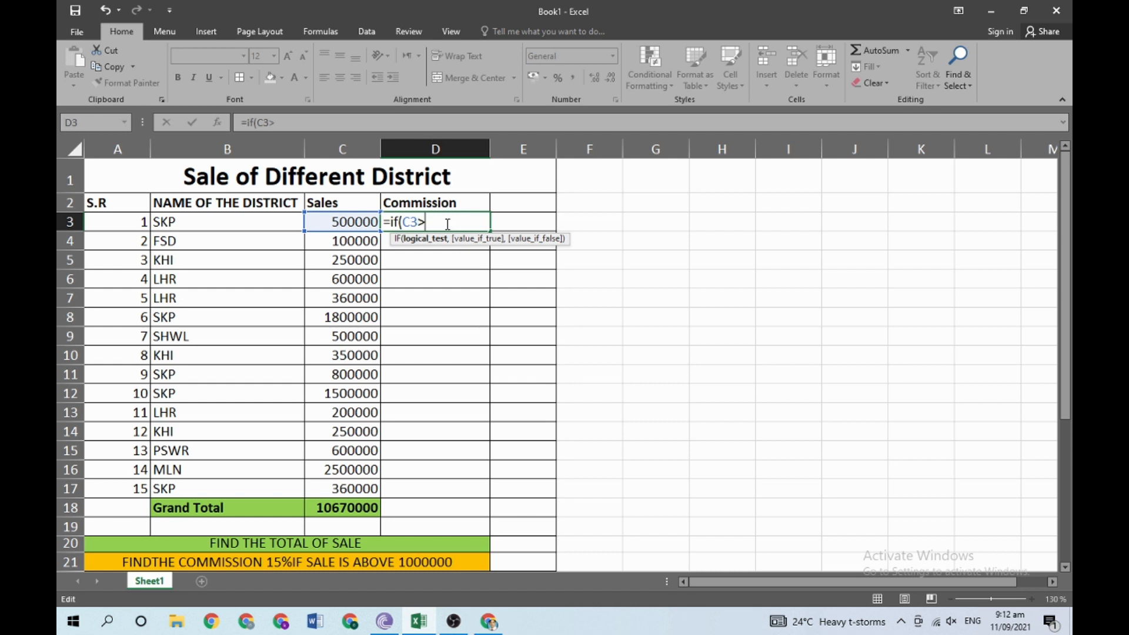
text(1000000)
Step: Complete the IF formula in D3 to return C3*15/100 when true and "NO Commssion" when false
text(,c3)
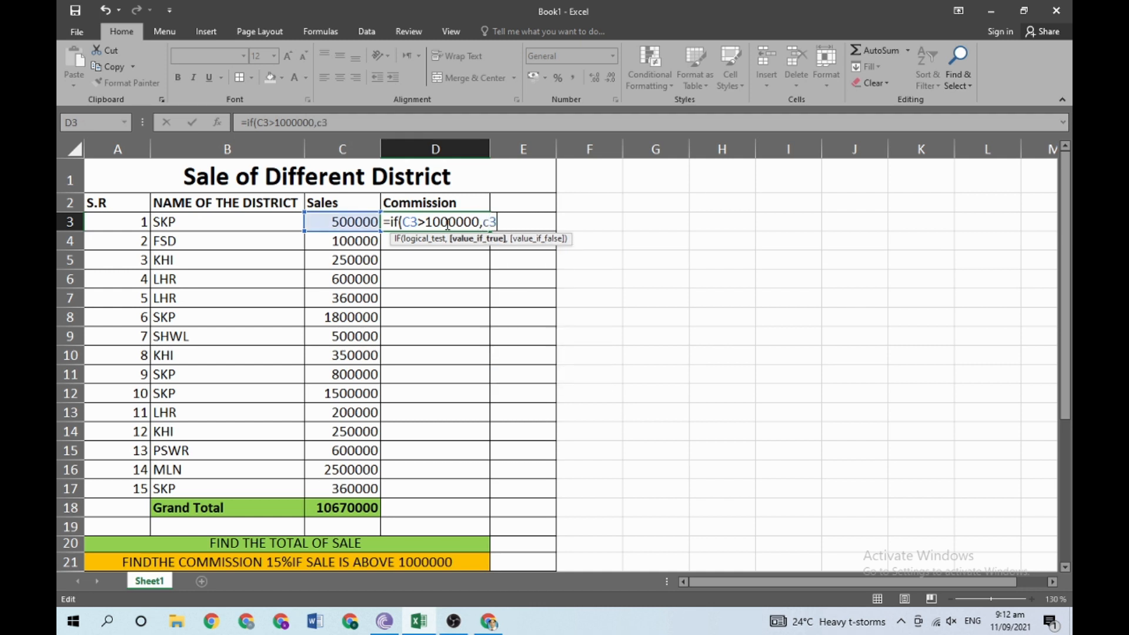
text(*15/100)
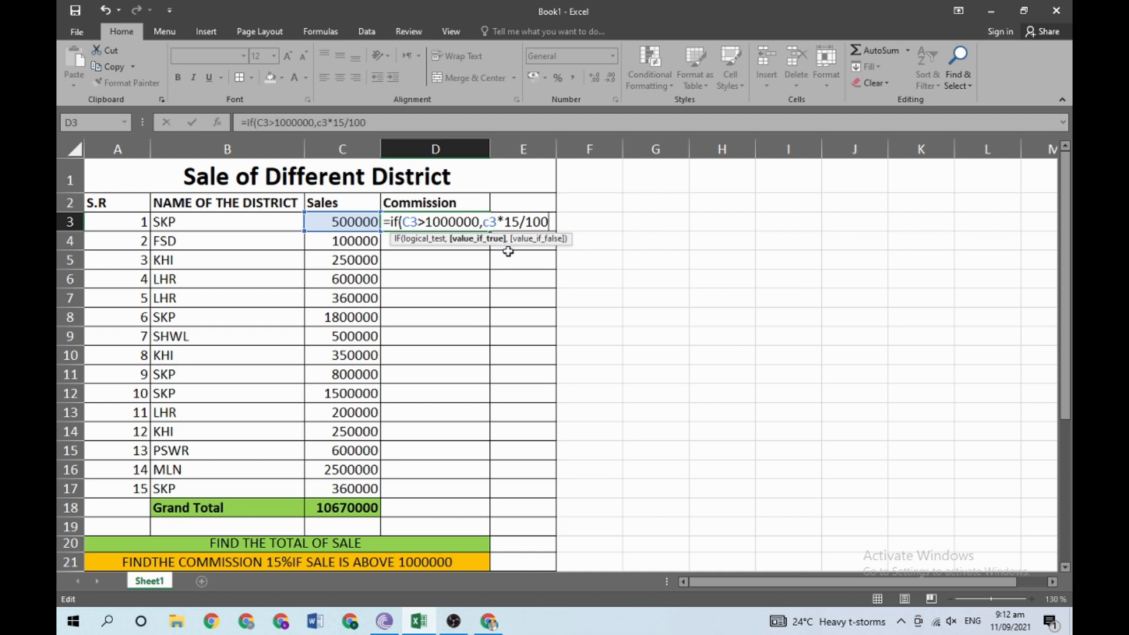
text(,)
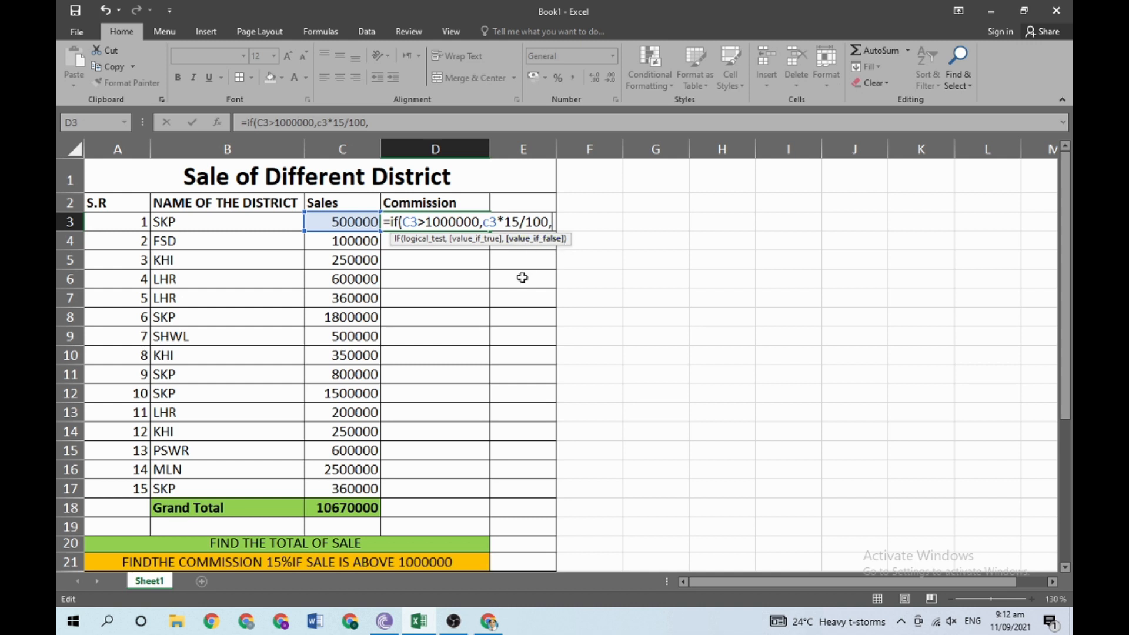
text("NO Commssion)
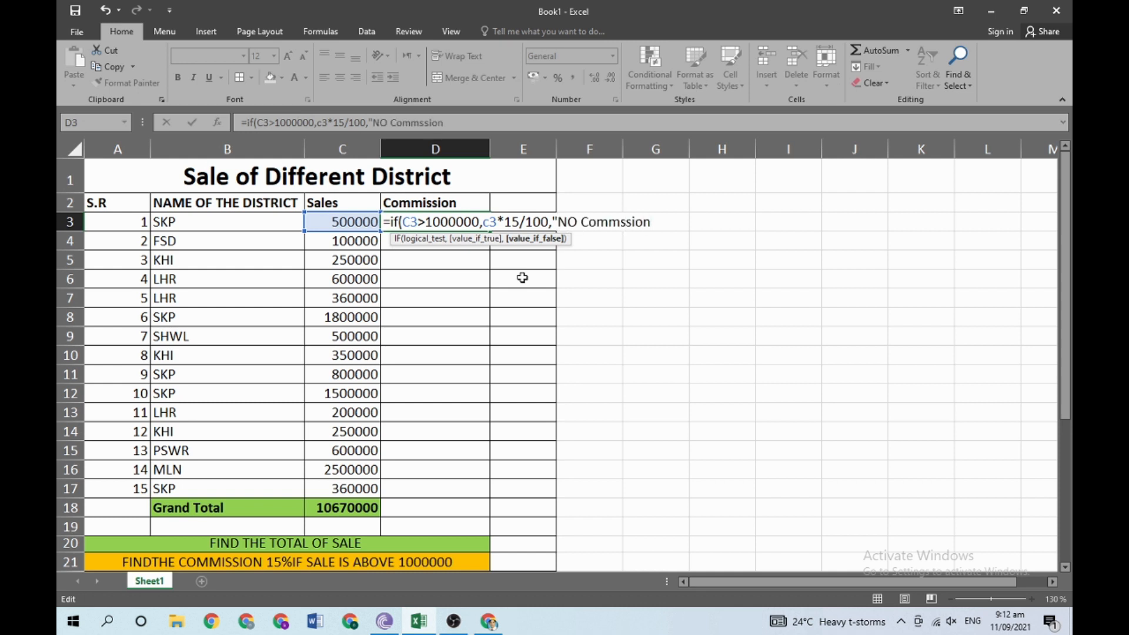
text("))
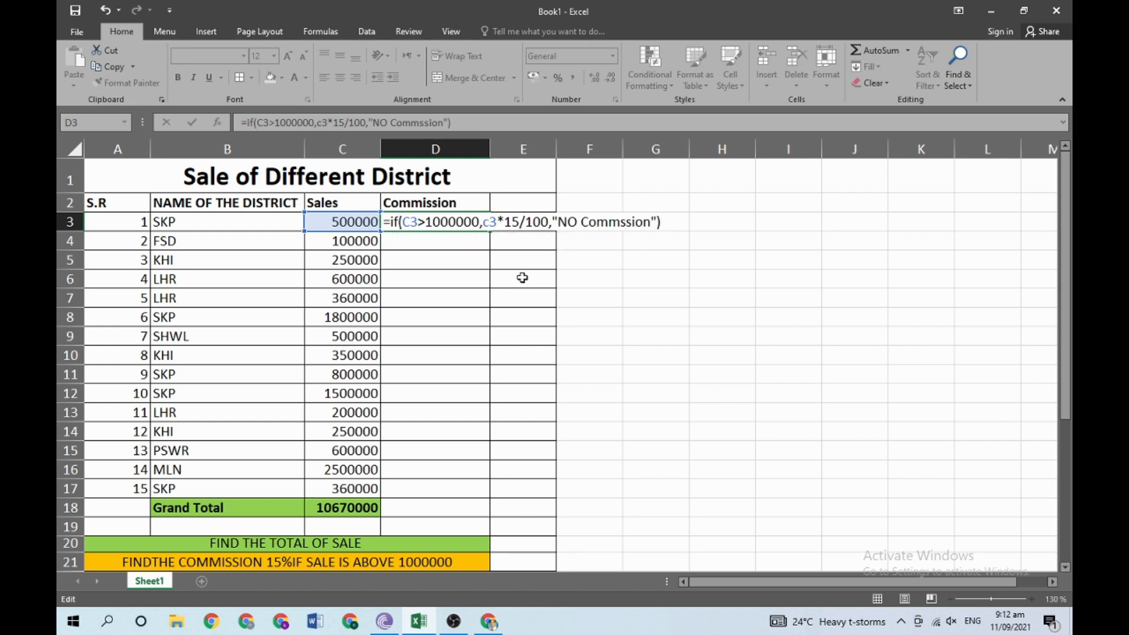
click(414, 222)
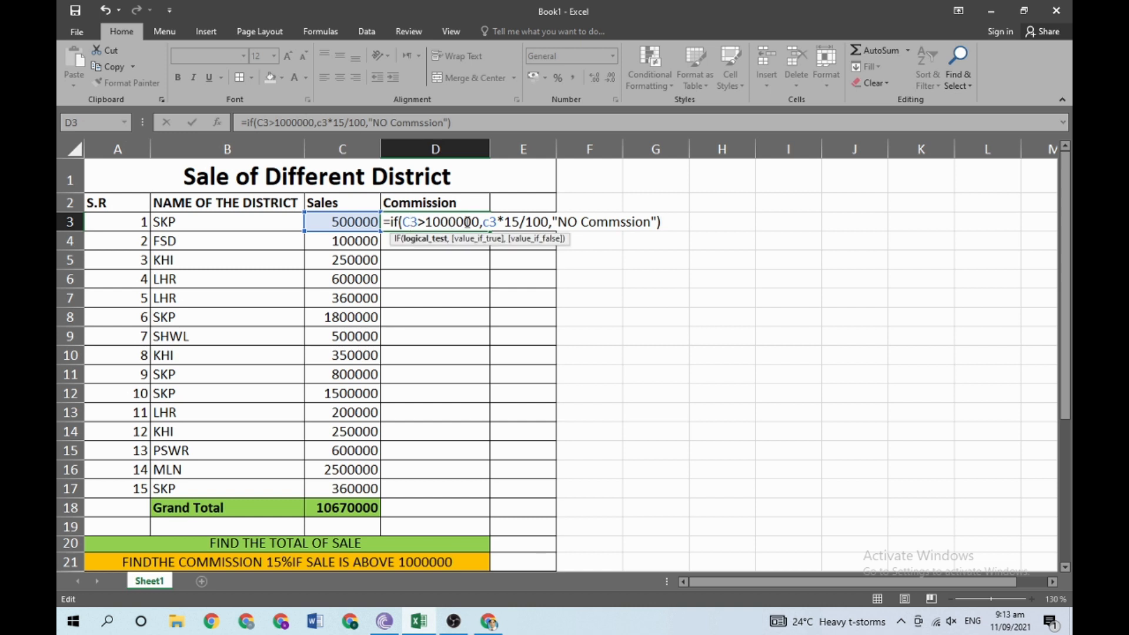
drag(480, 221, 414, 224)
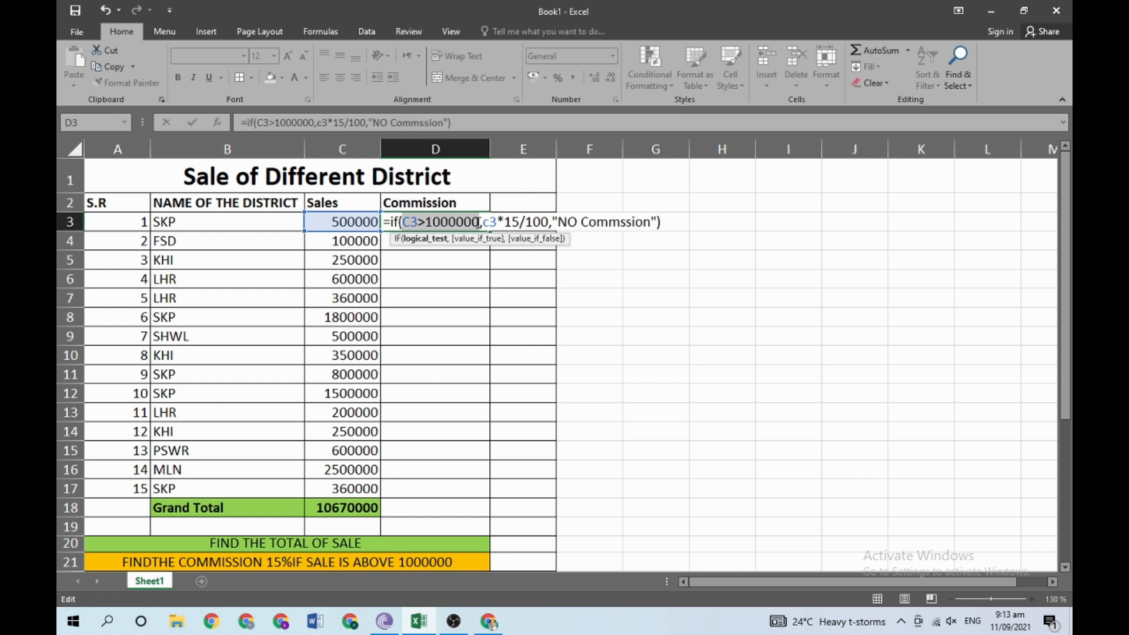
drag(484, 222, 550, 222)
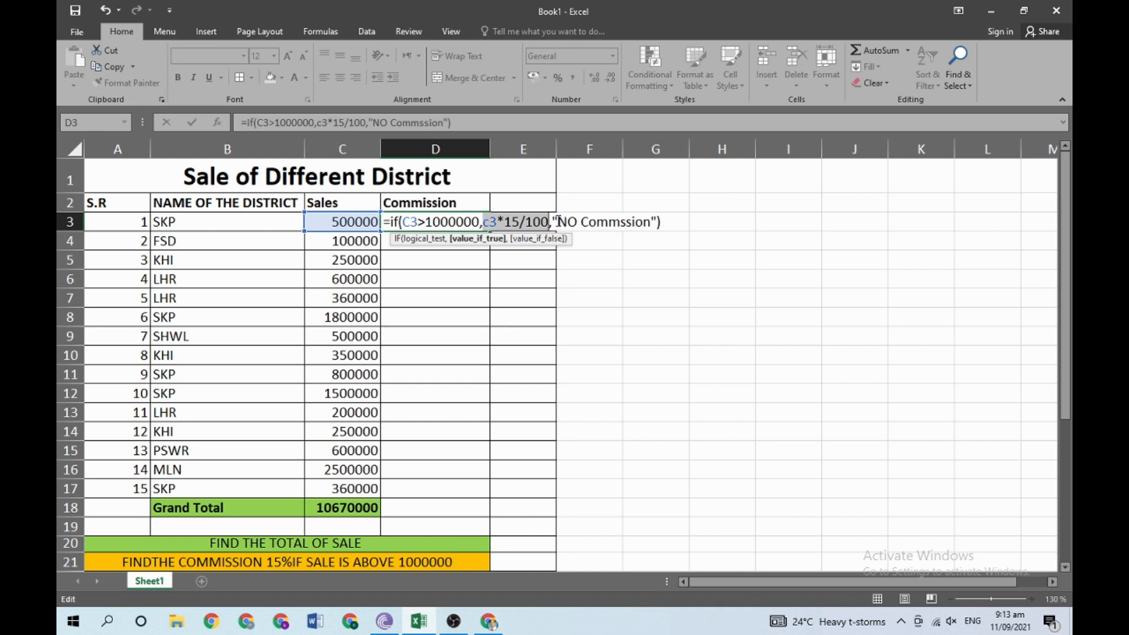
drag(552, 223, 658, 223)
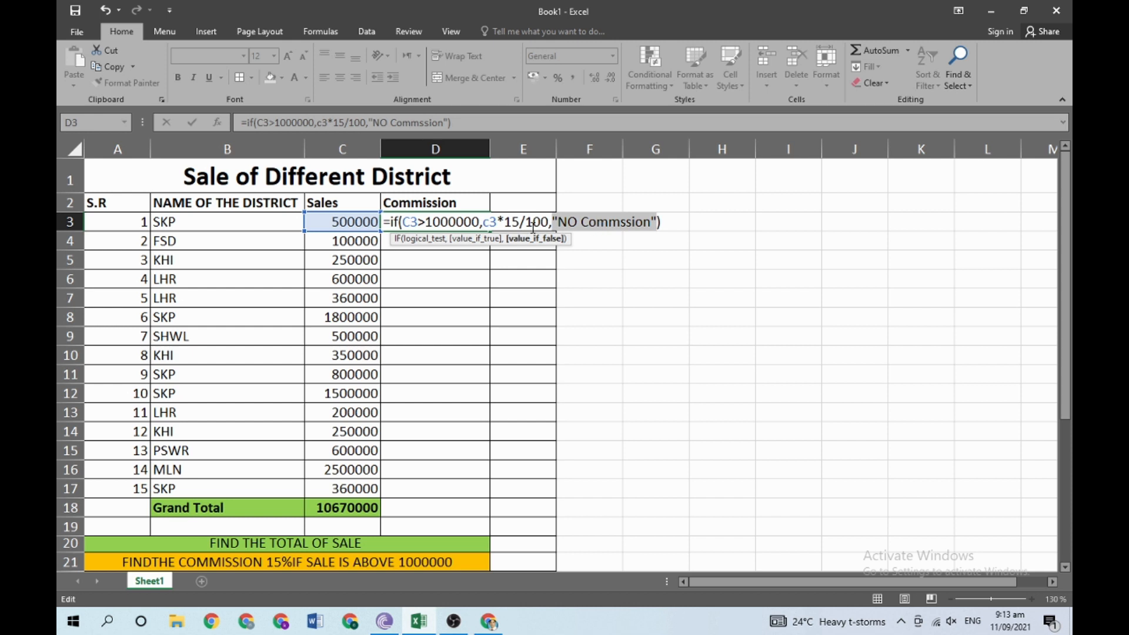
click(663, 221)
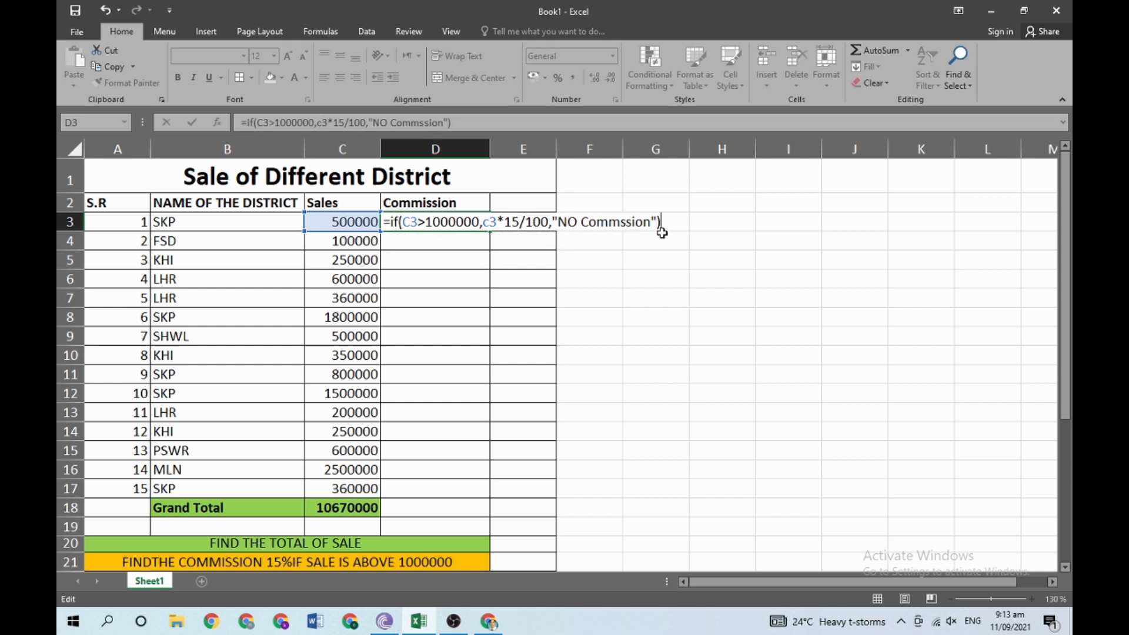
key(Return)
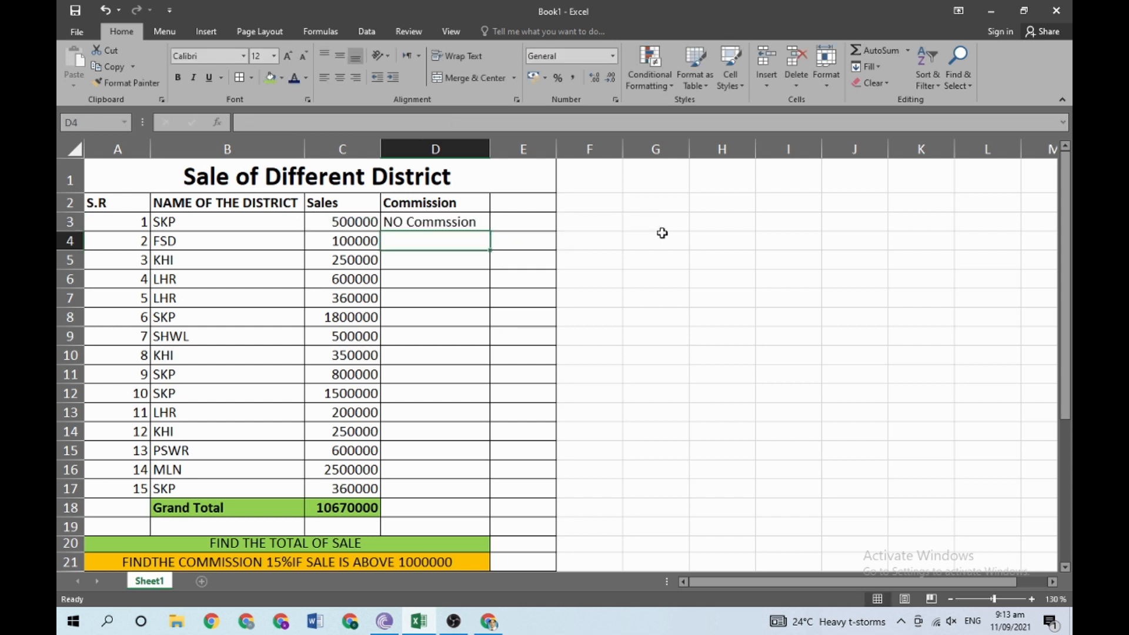
Step: Copy the commission formula from D3 down through D17 for all listed sales
click(463, 218)
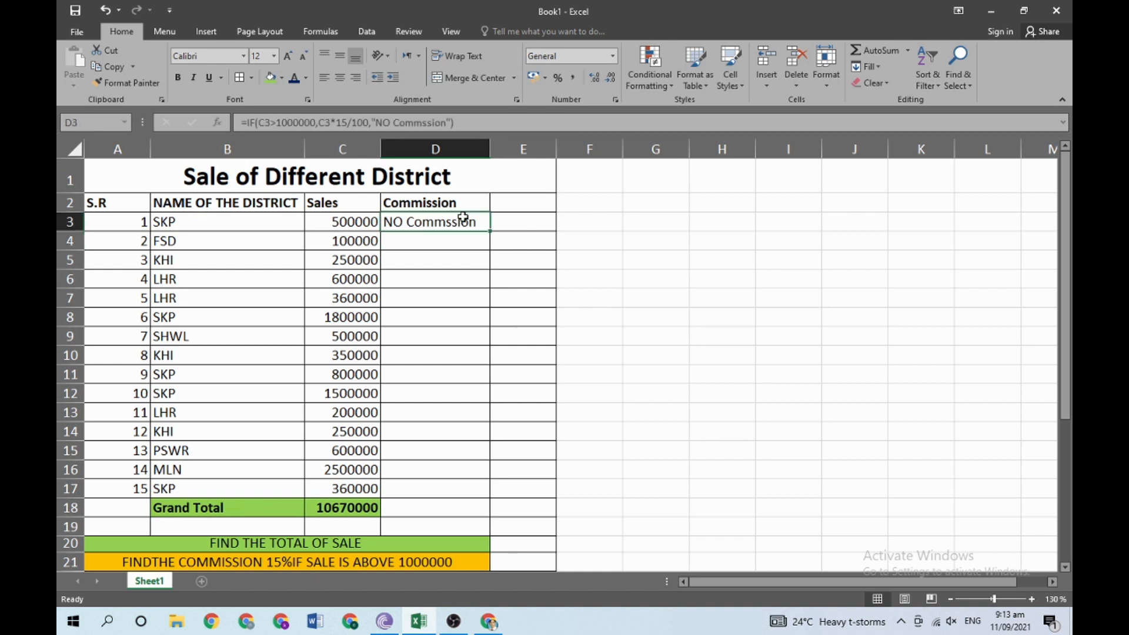
click(264, 123)
drag(264, 122, 431, 122)
click(378, 122)
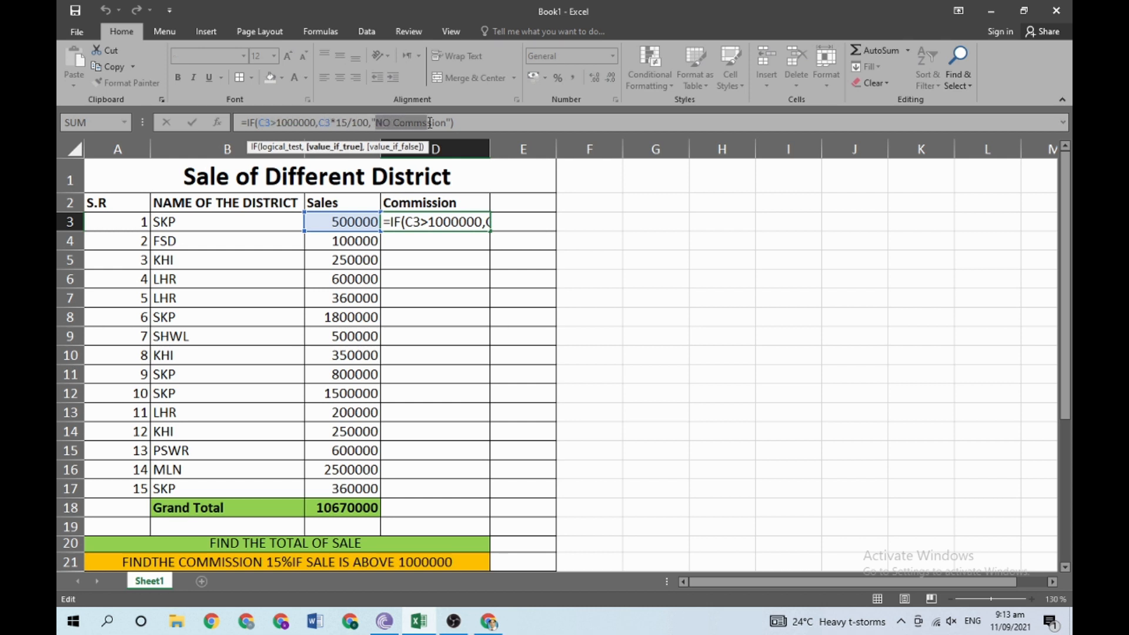
click(497, 119)
key(Return)
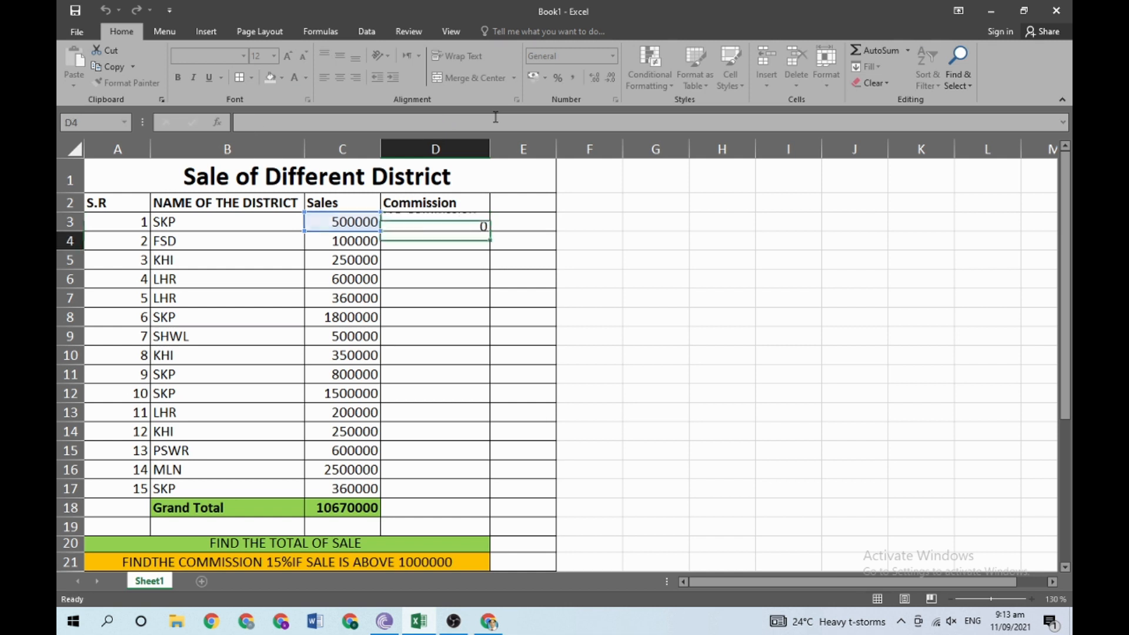
click(472, 215)
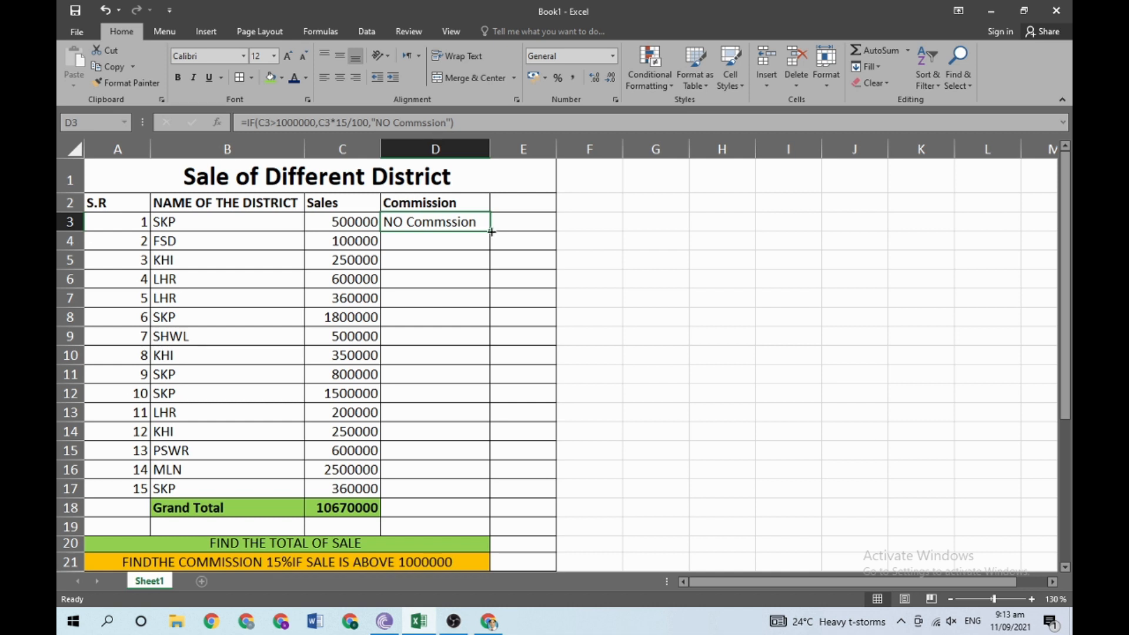
drag(492, 232, 481, 496)
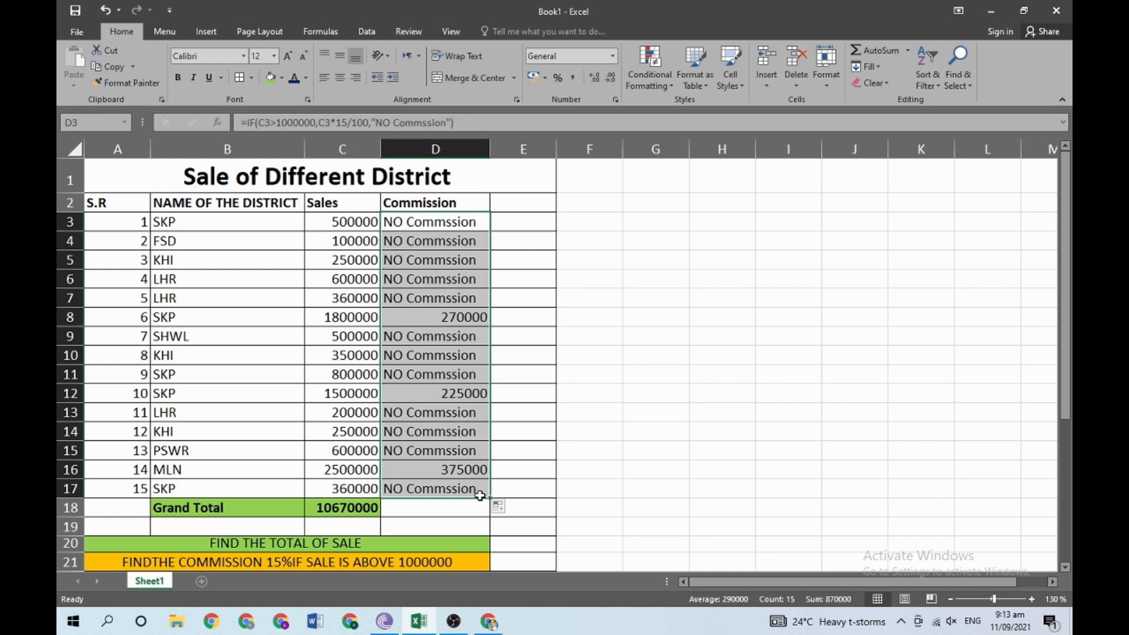
Step: Change the SHWL sales amount in C9 to 1200000 and the FSD sales amount in C4 to 1500000
click(356, 337)
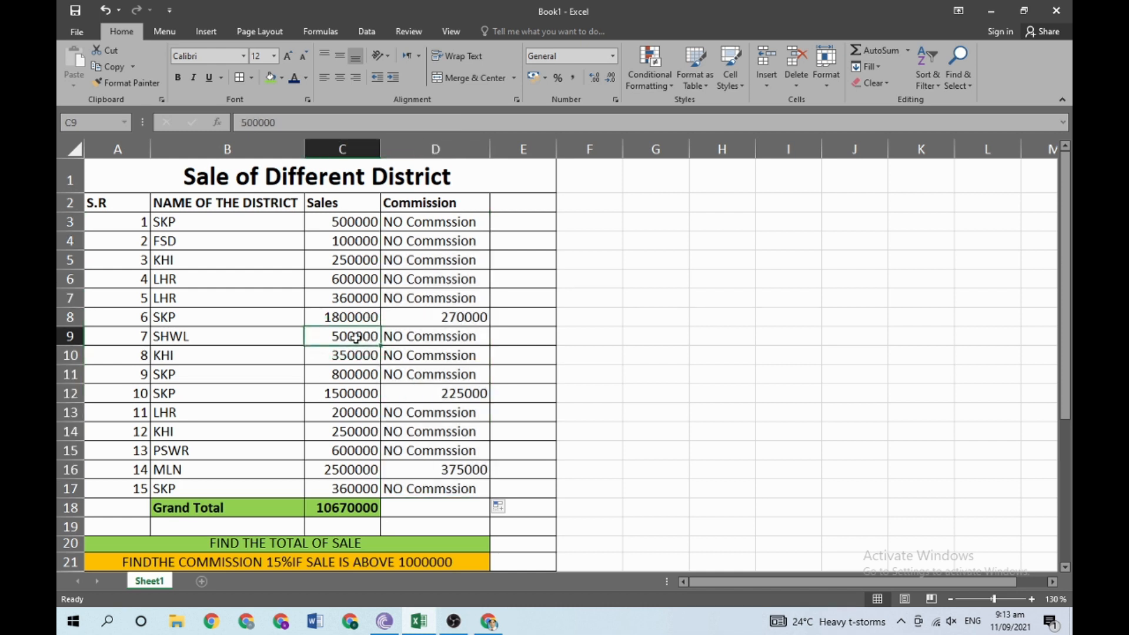
text(1200000)
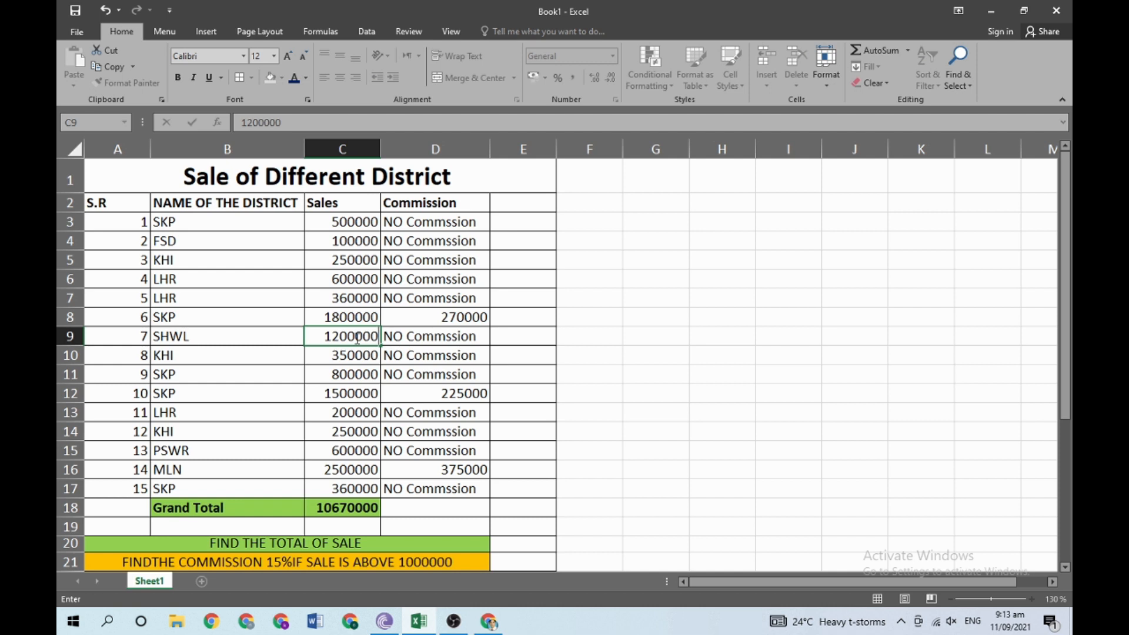
key(Return)
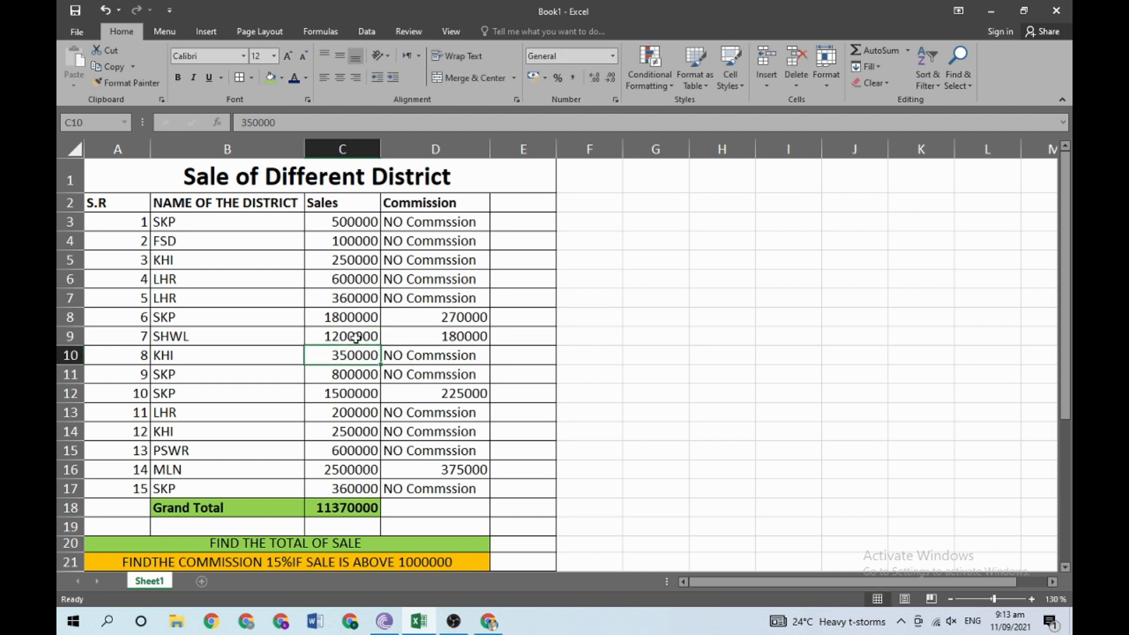
click(358, 374)
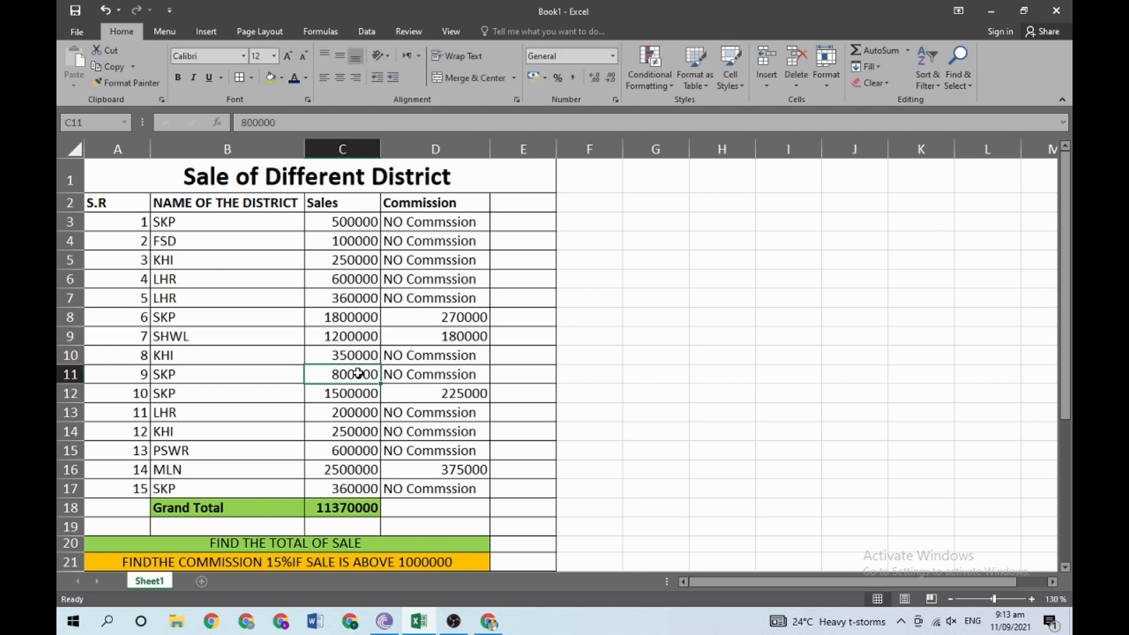
click(356, 244)
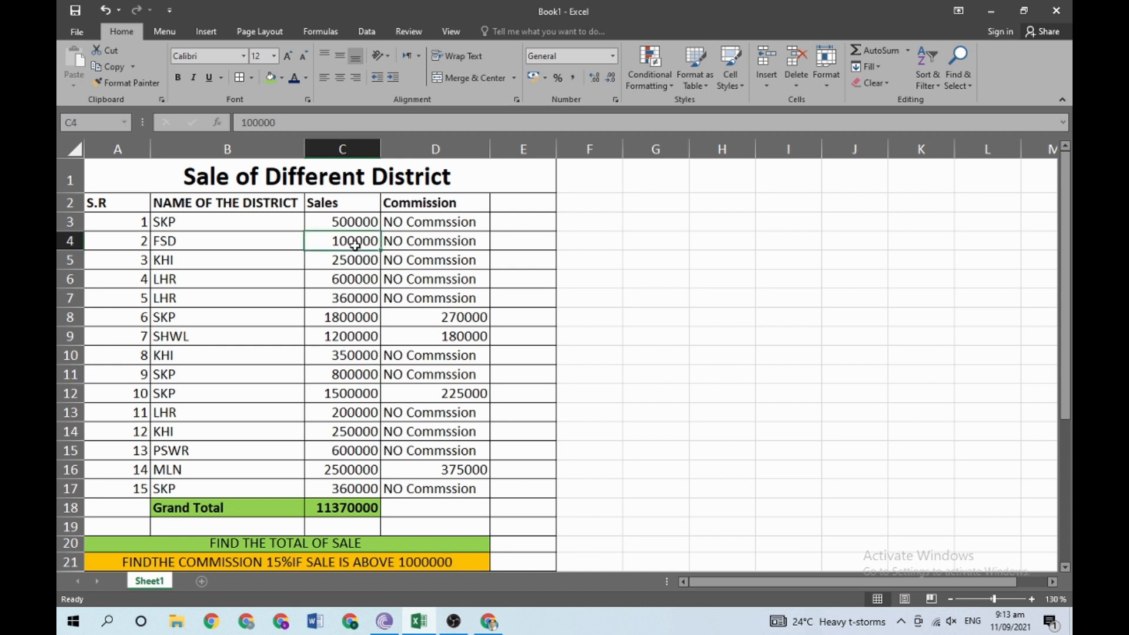
text(1500000)
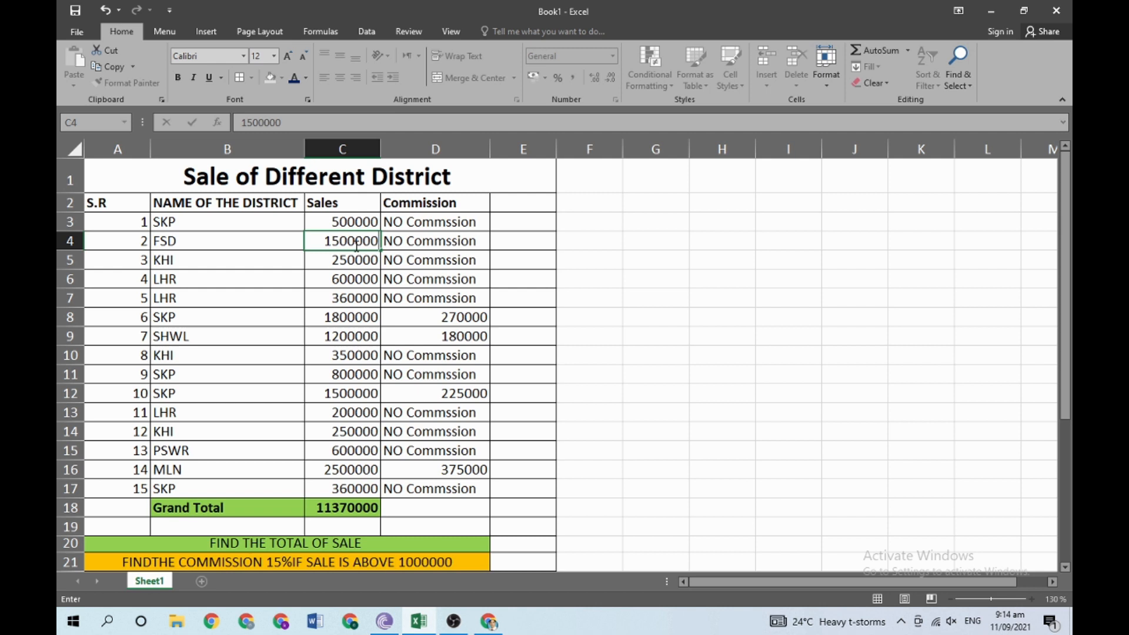
key(Return)
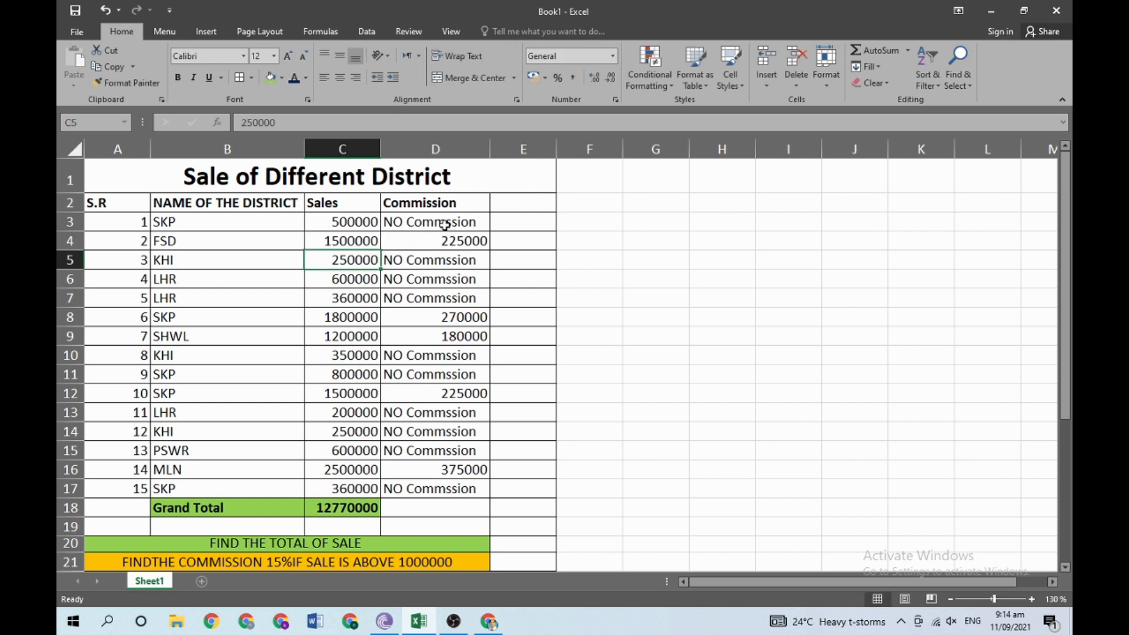
Step: Fill the commission cells D3:D17 with standard orange to match the commission task row
drag(442, 223, 456, 490)
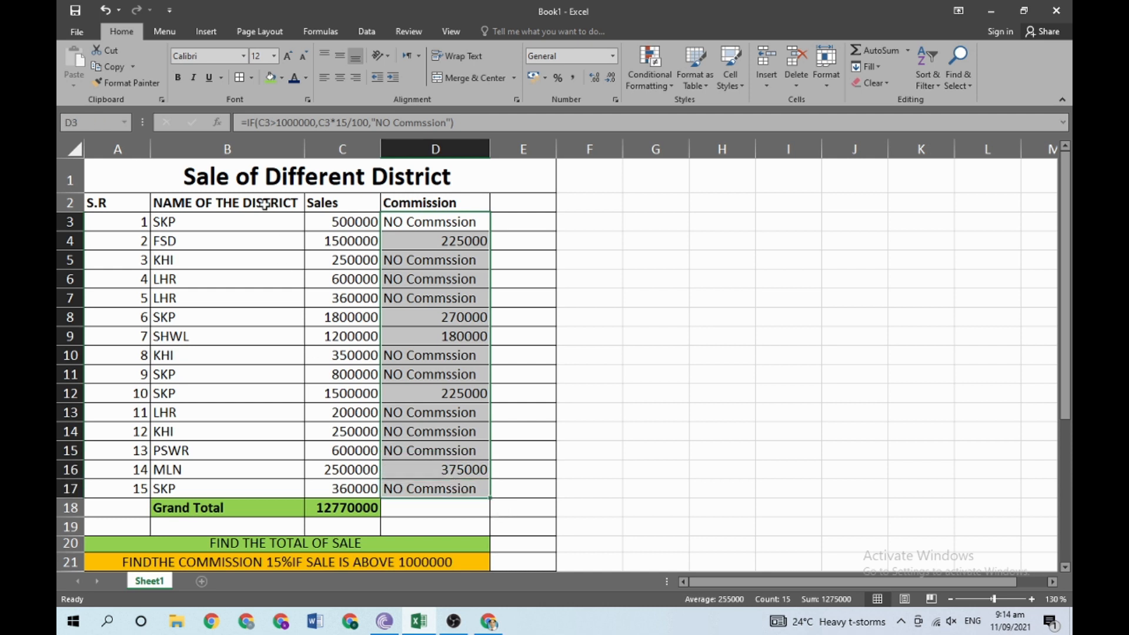
click(283, 82)
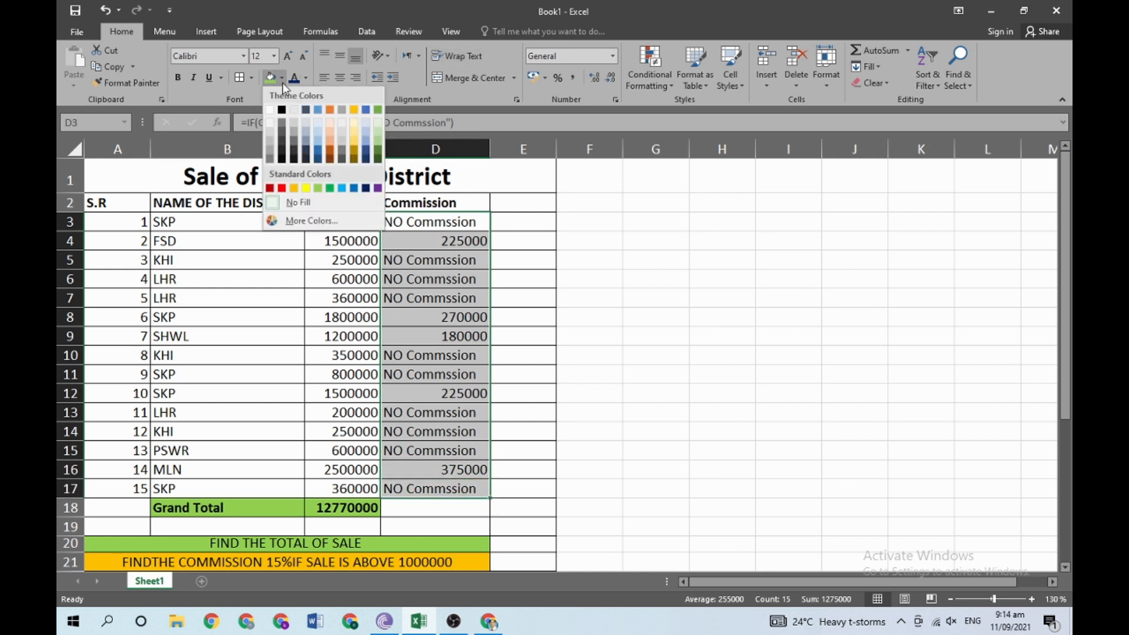
click(296, 187)
Step: Total the commissions in D3:D17 with a SUM formula in the Grand Total row's cell D18
scroll(452, 381, down, 2)
click(452, 381)
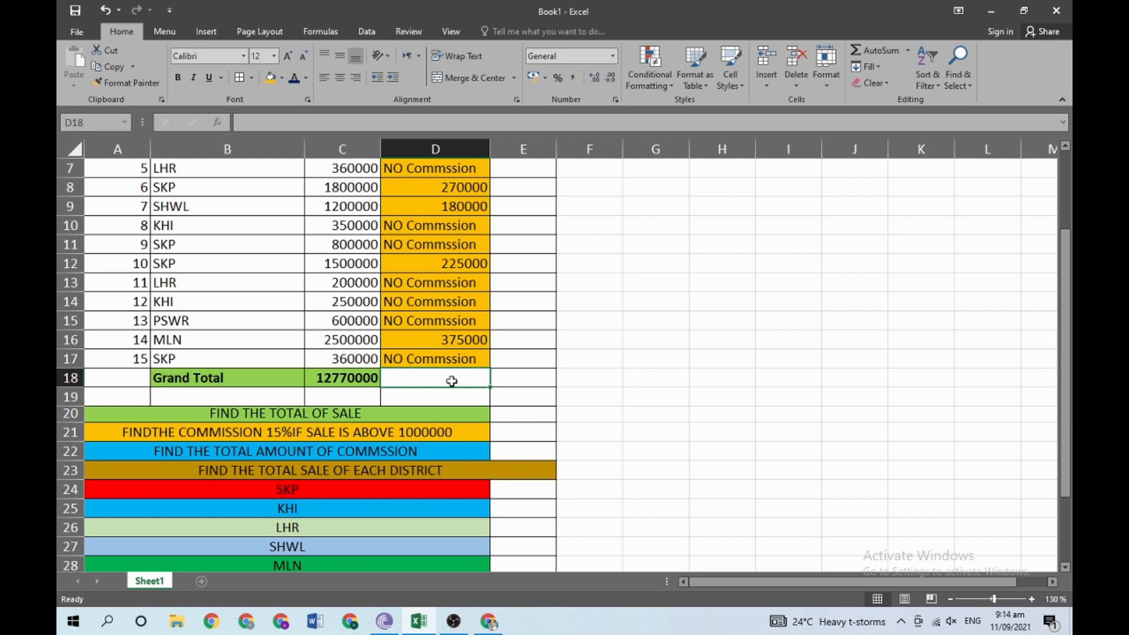
text(=su)
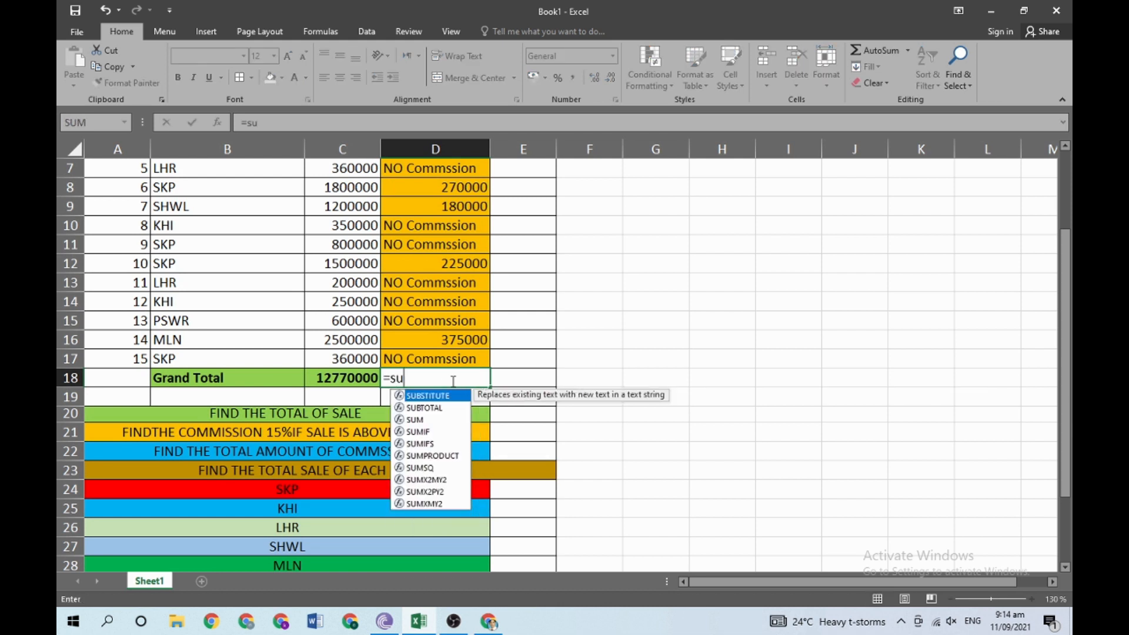
text(m()
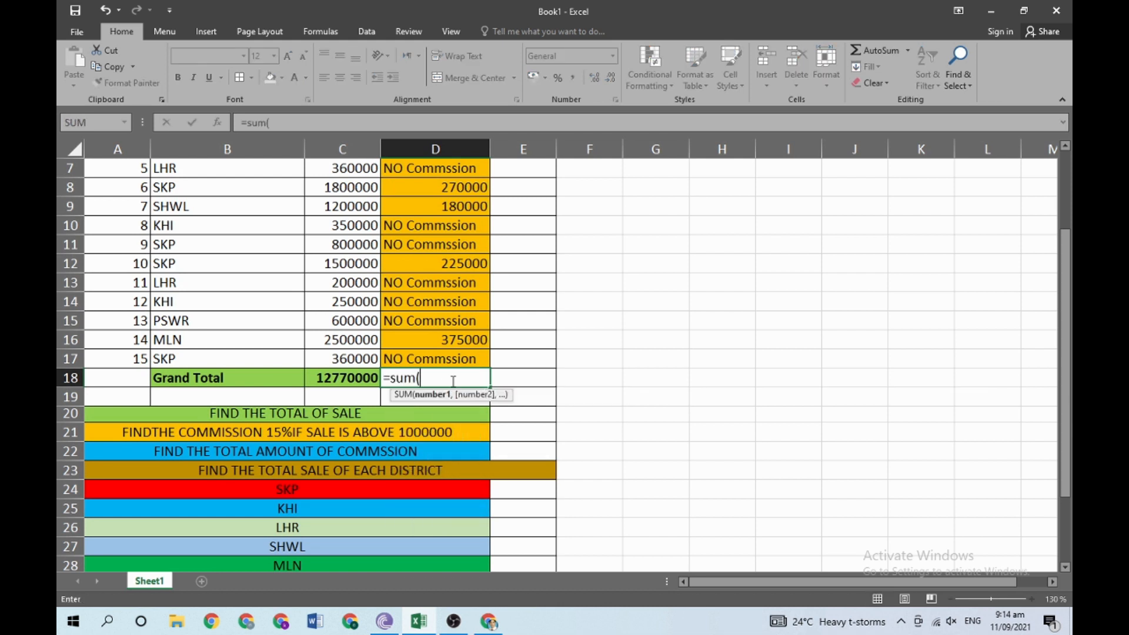
scroll(453, 381, up, 2)
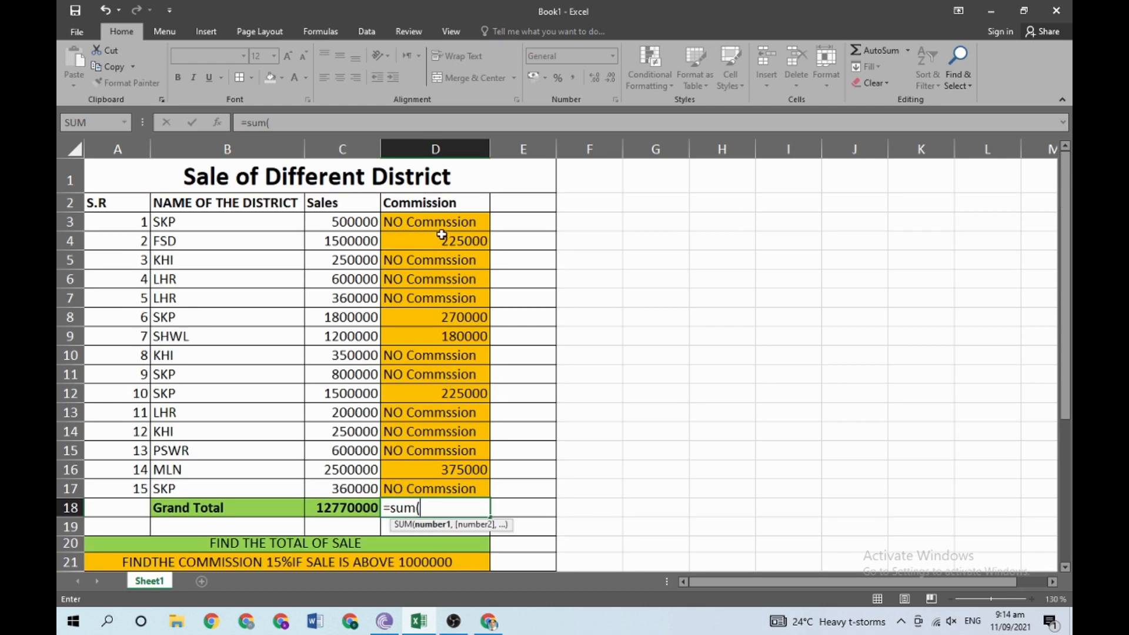
drag(443, 223, 435, 492)
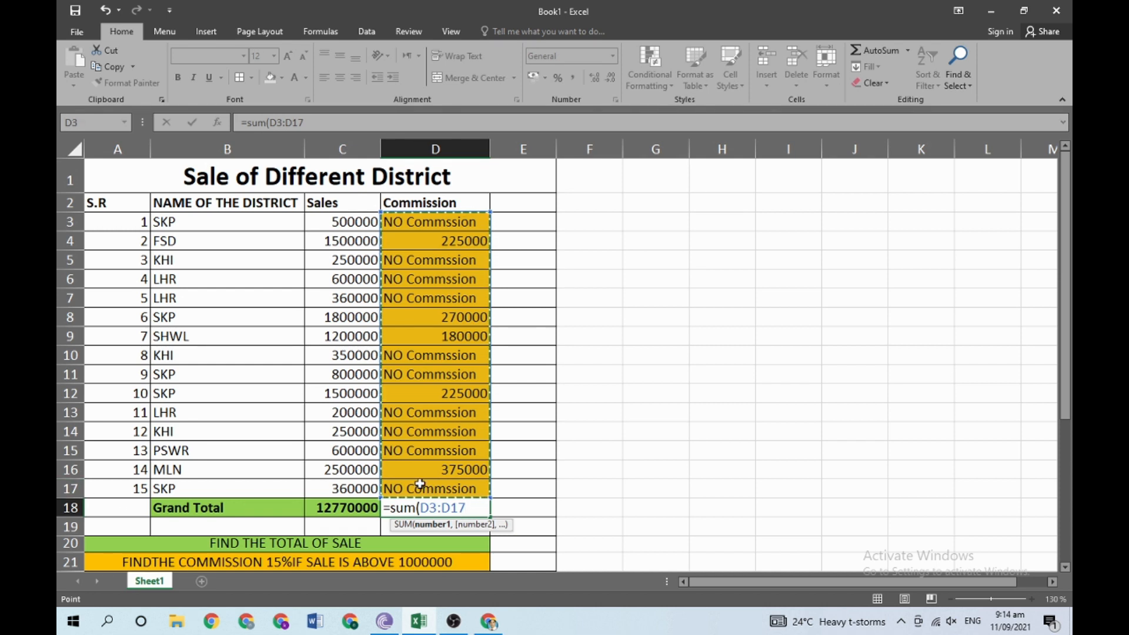
key(Return)
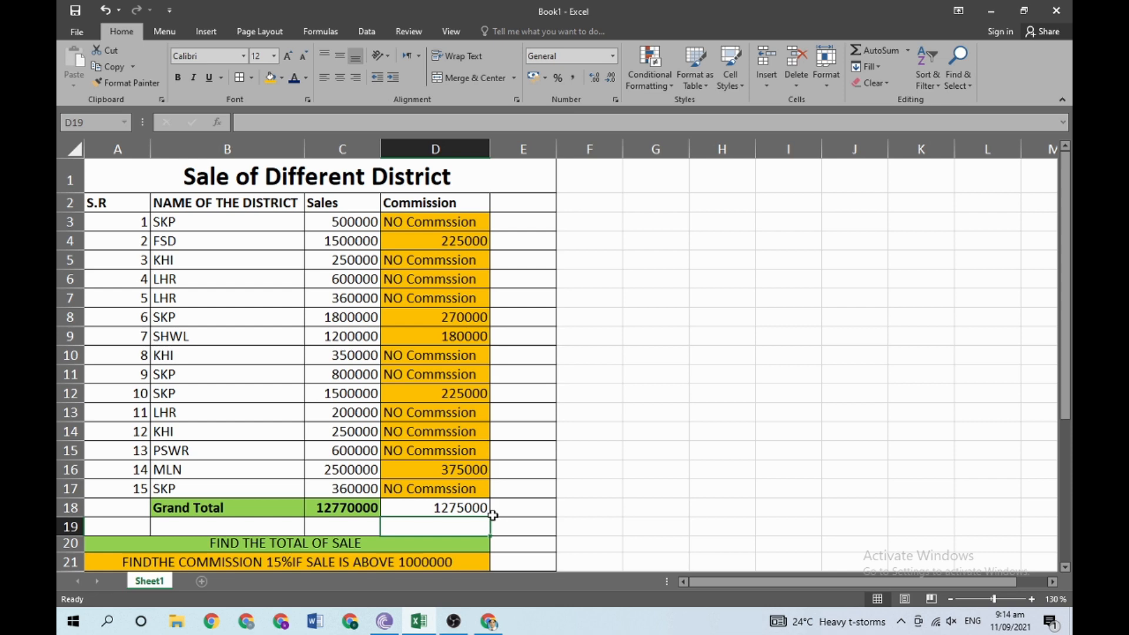
Step: Fill the total commission cell D18 with standard light blue to match its task row
scroll(473, 512, down, 1)
click(458, 436)
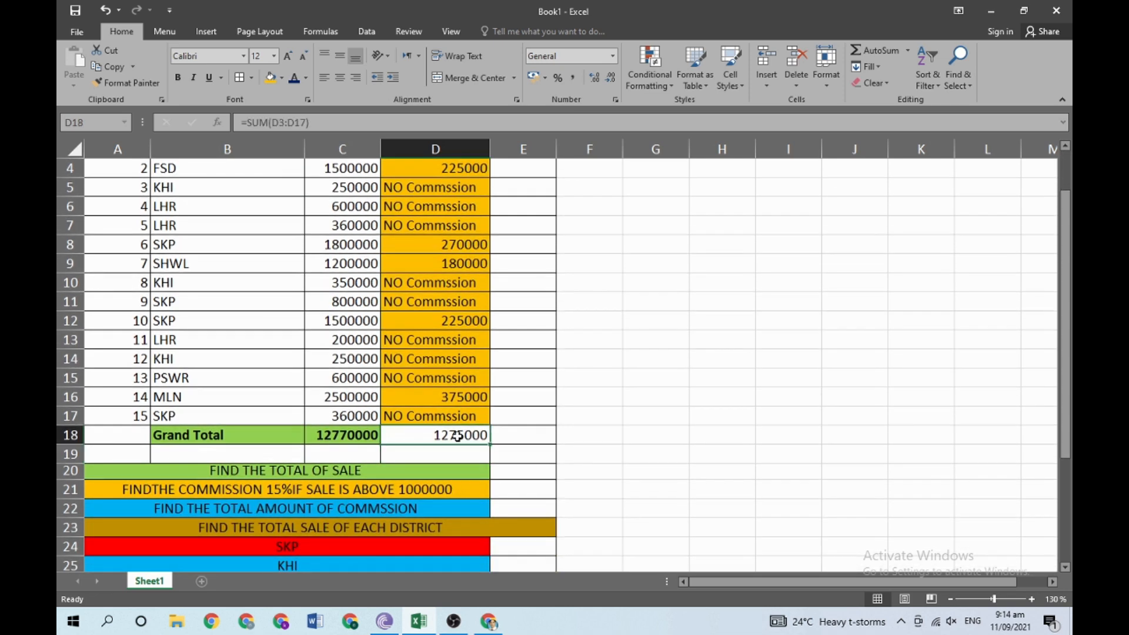
click(282, 78)
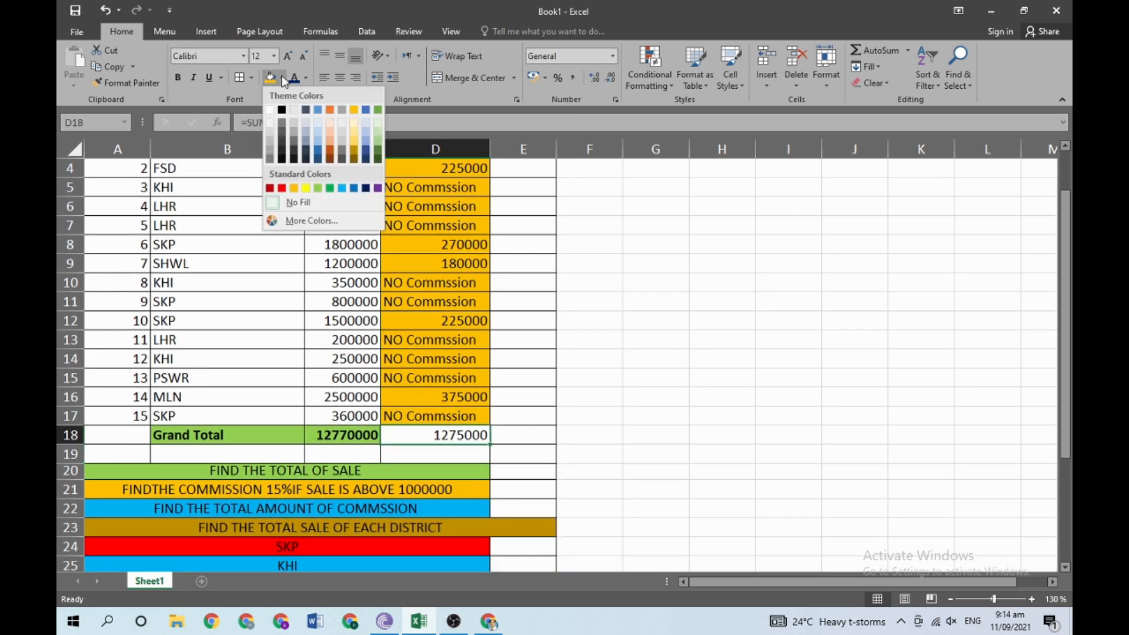
click(343, 189)
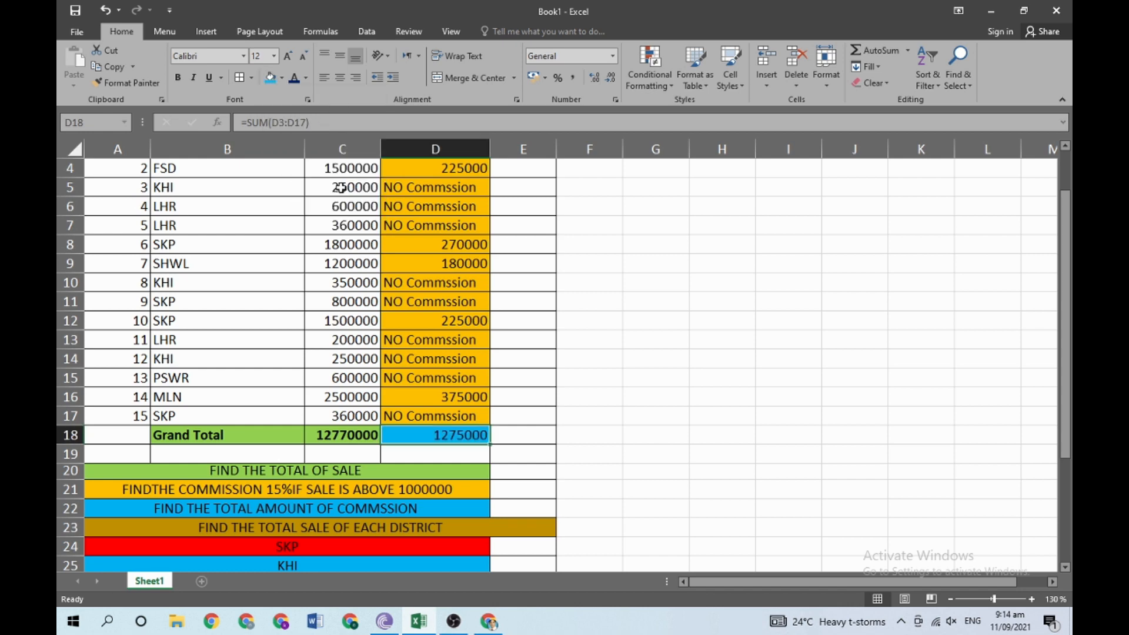
click(608, 474)
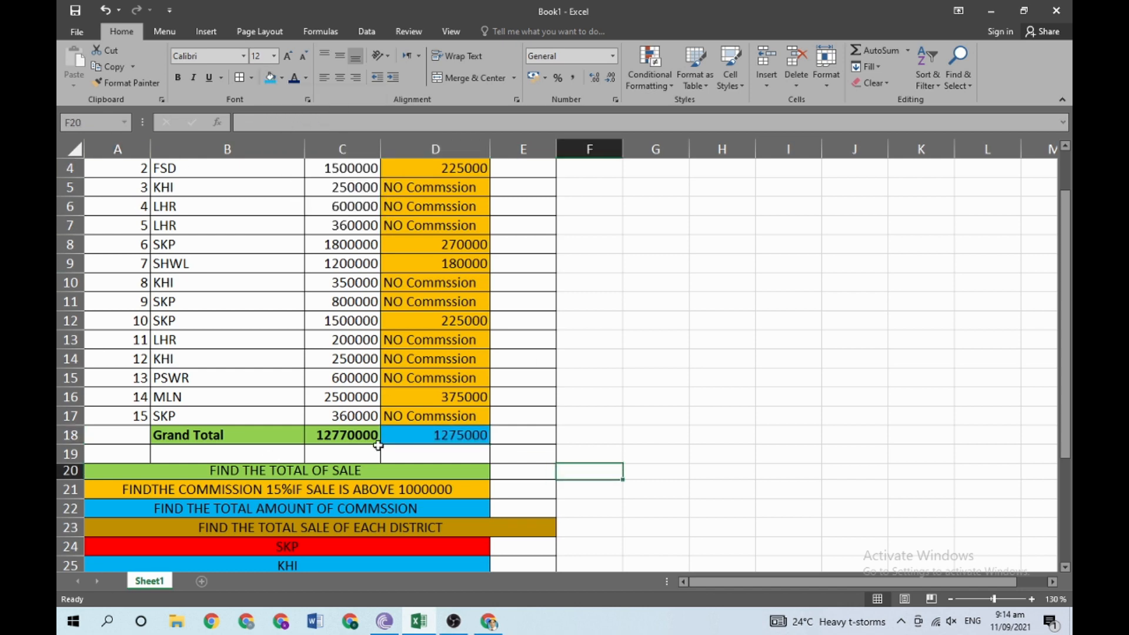
Step: Examine the district total tasks in rows 23 to 29, the district names in B3:B17 and the sales amounts in C3:C17
scroll(378, 445, down, 1)
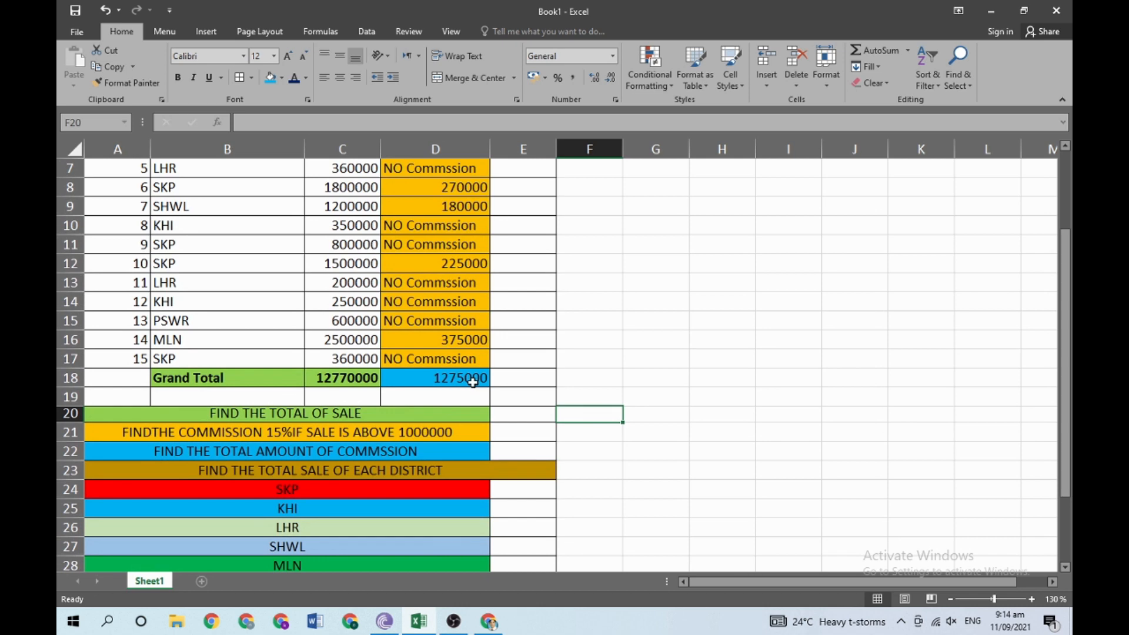
click(478, 419)
scroll(429, 462, down, 2)
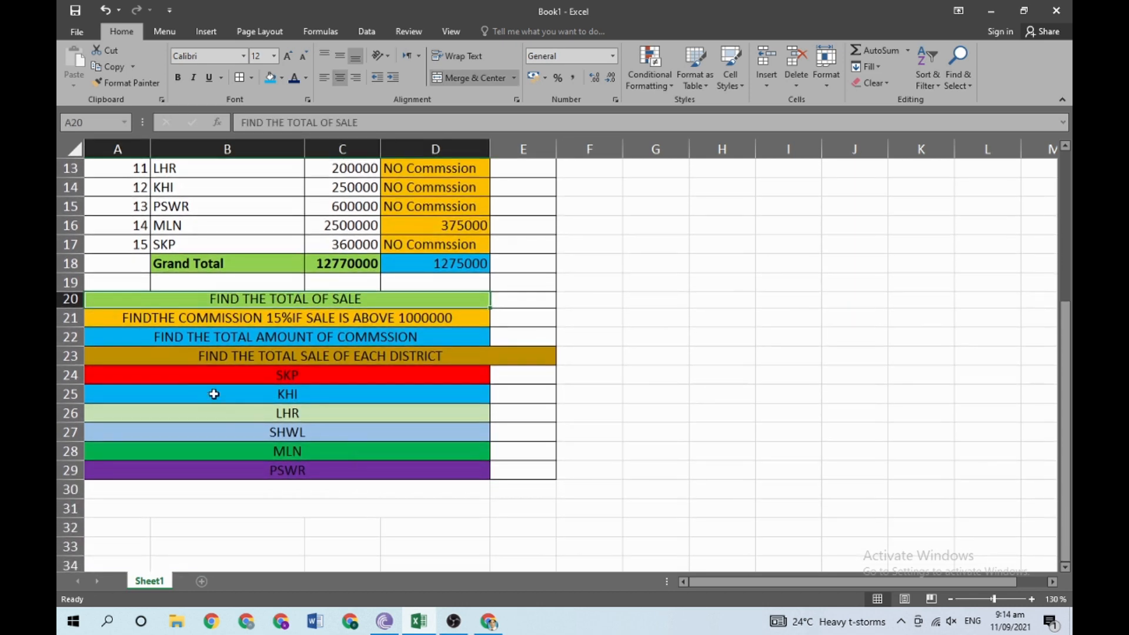
click(279, 357)
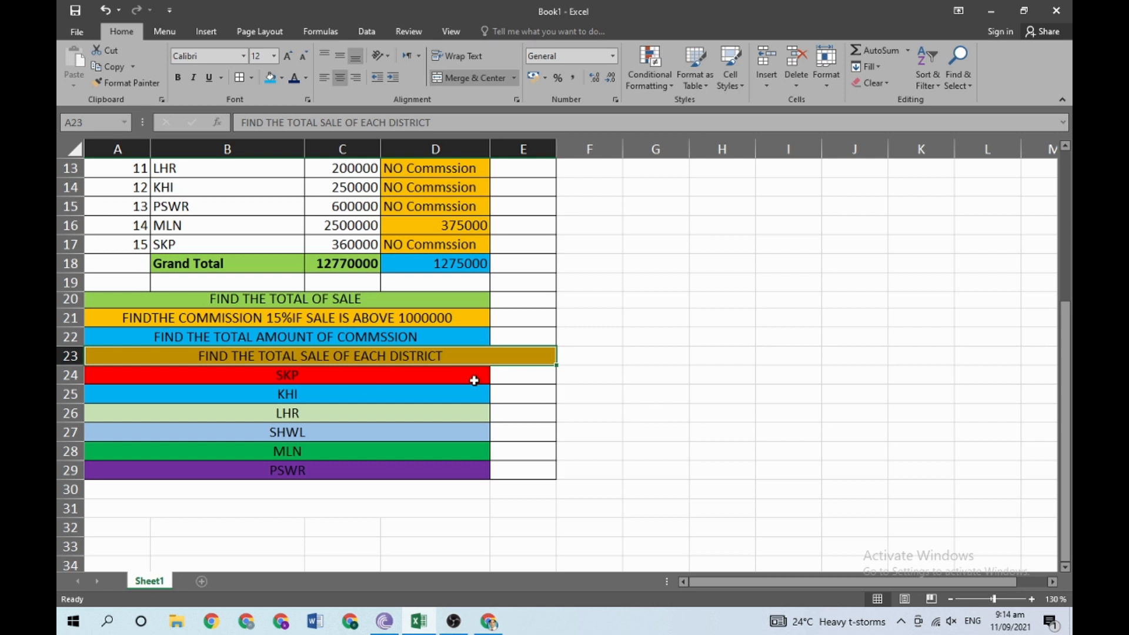
click(523, 378)
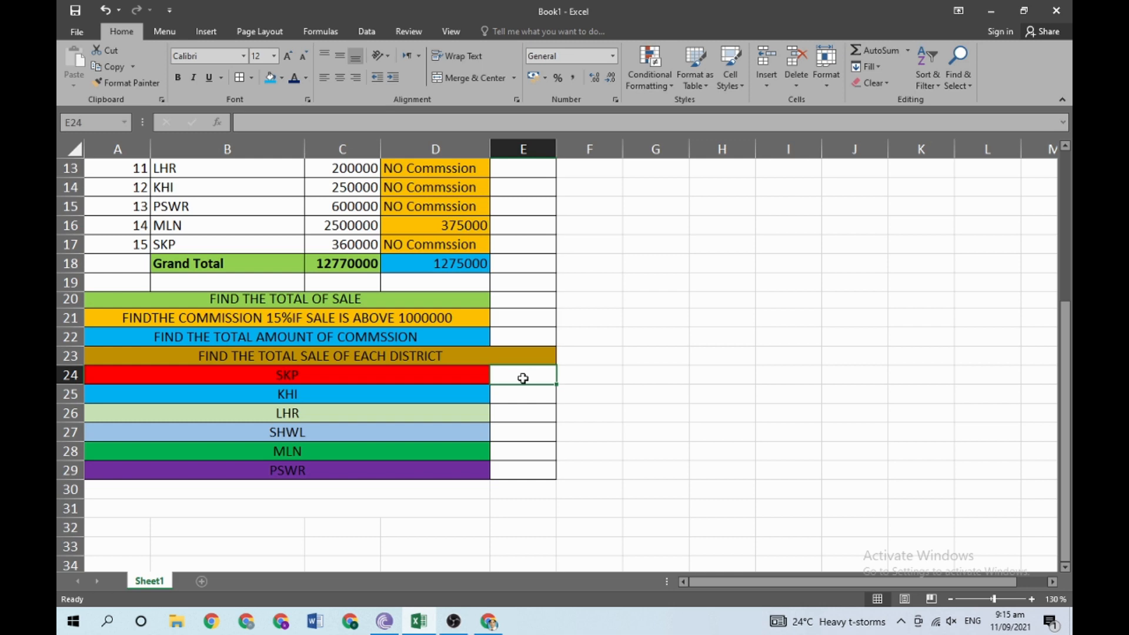
scroll(524, 379, up, 3)
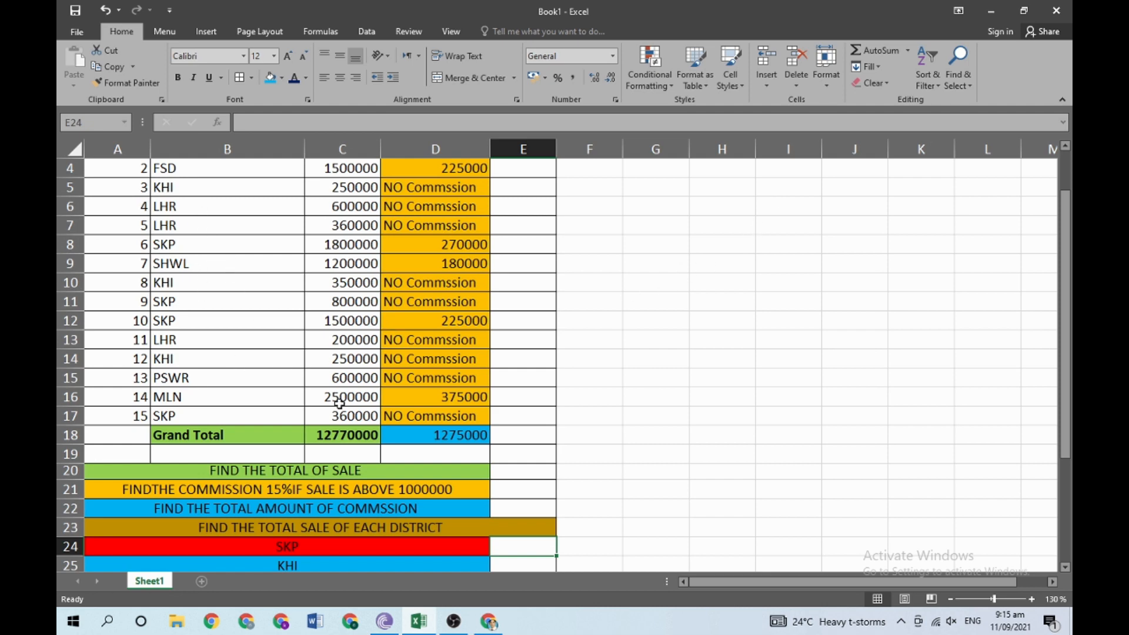
scroll(353, 419, down, 3)
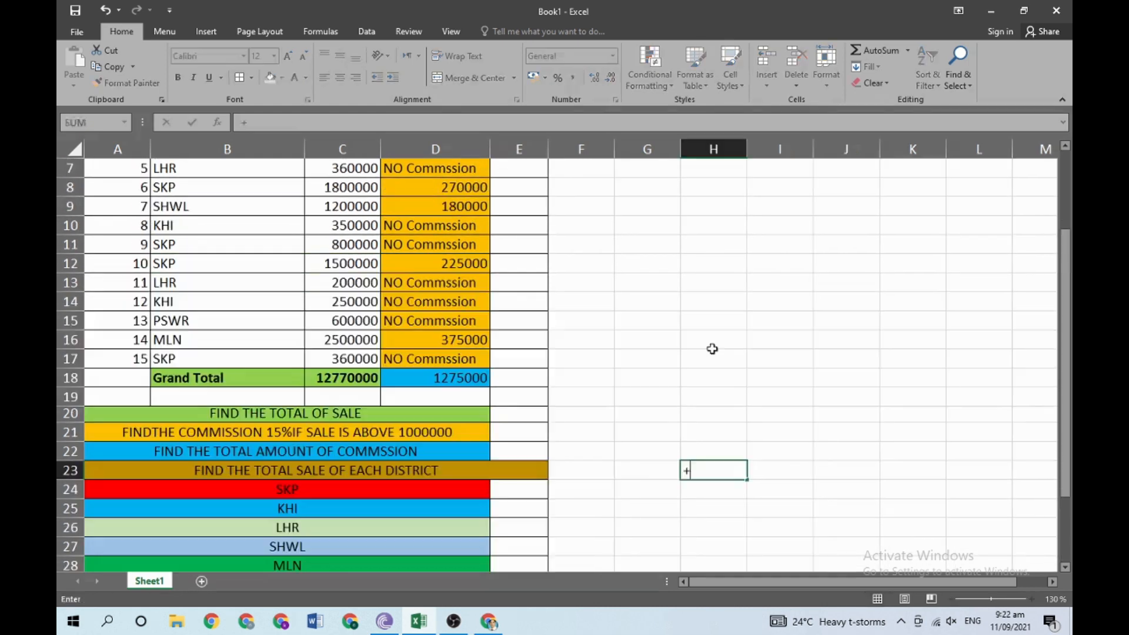
key(Escape)
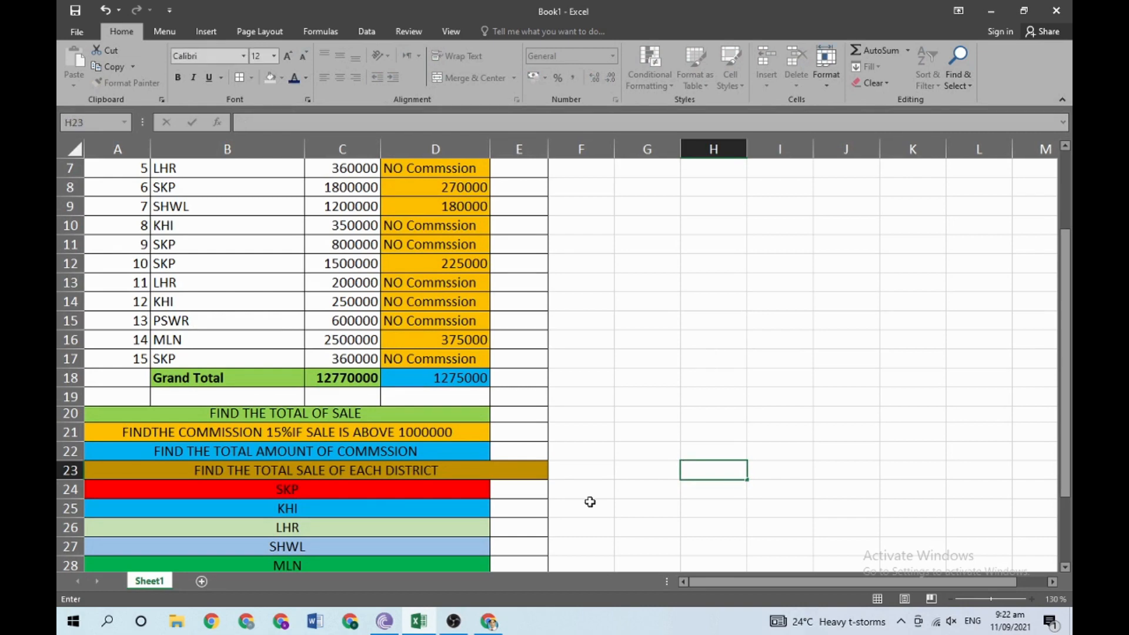
click(290, 471)
click(281, 497)
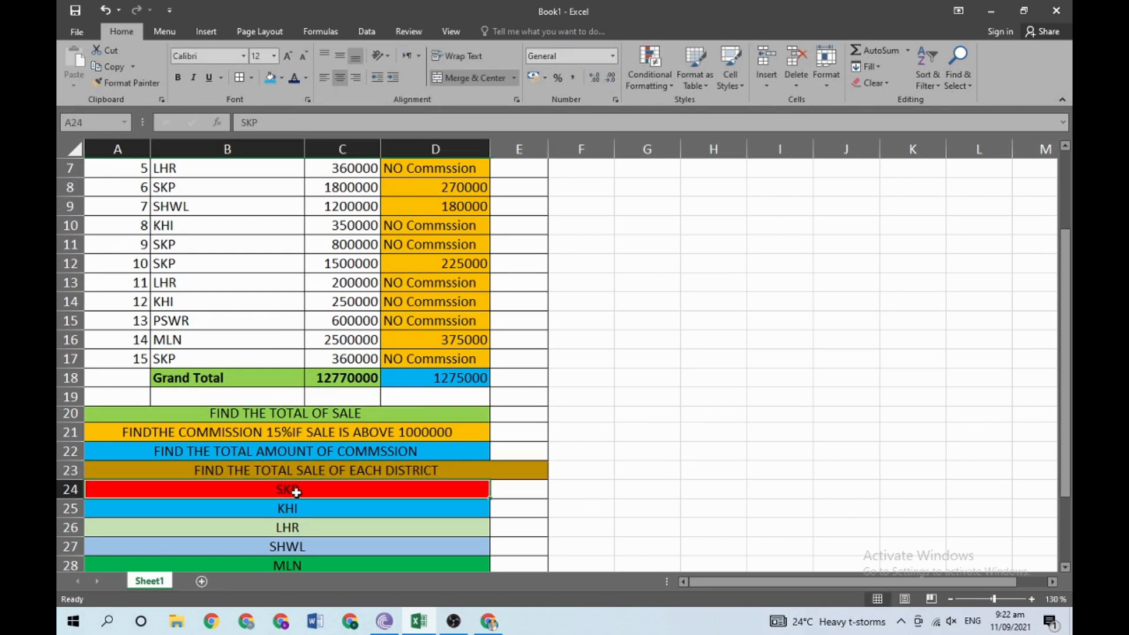
scroll(329, 477, up, 2)
drag(189, 230, 223, 486)
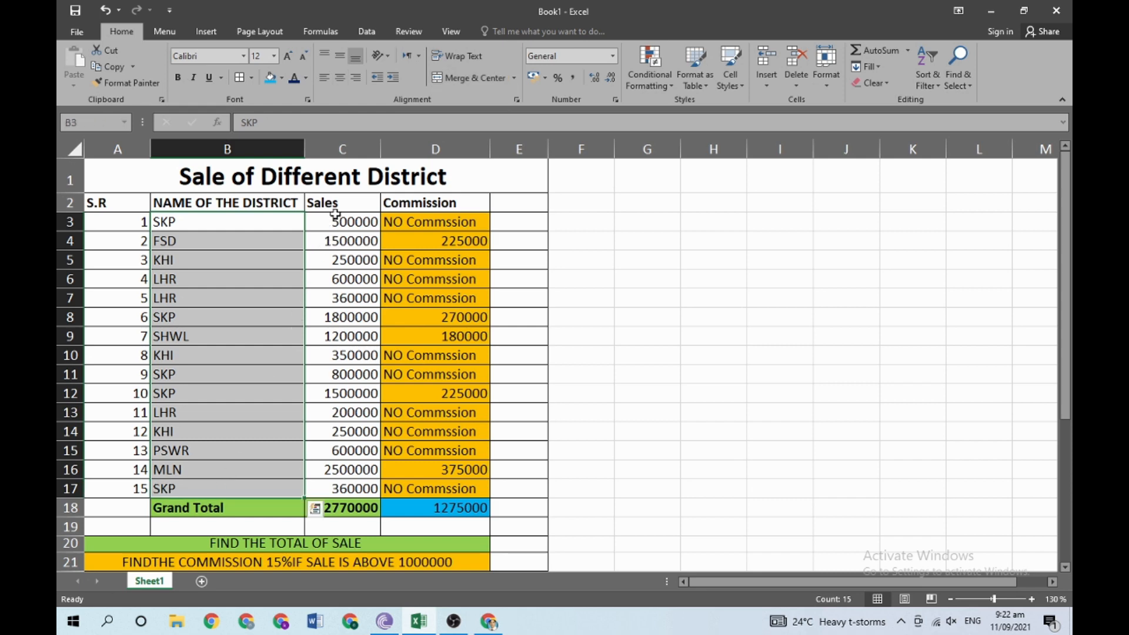
drag(335, 219, 352, 487)
scroll(351, 487, down, 4)
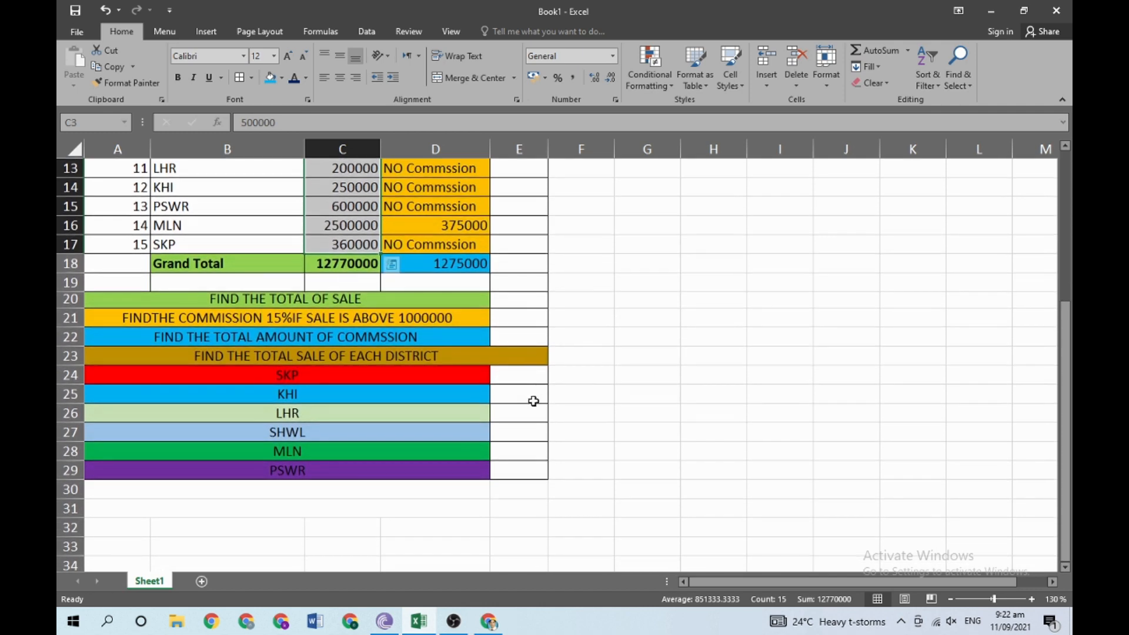
Step: Begin a SUMIF formula in SKP's total cell E24 with the range B3:B17 and the criterion "SKP"
click(539, 376)
text(=)
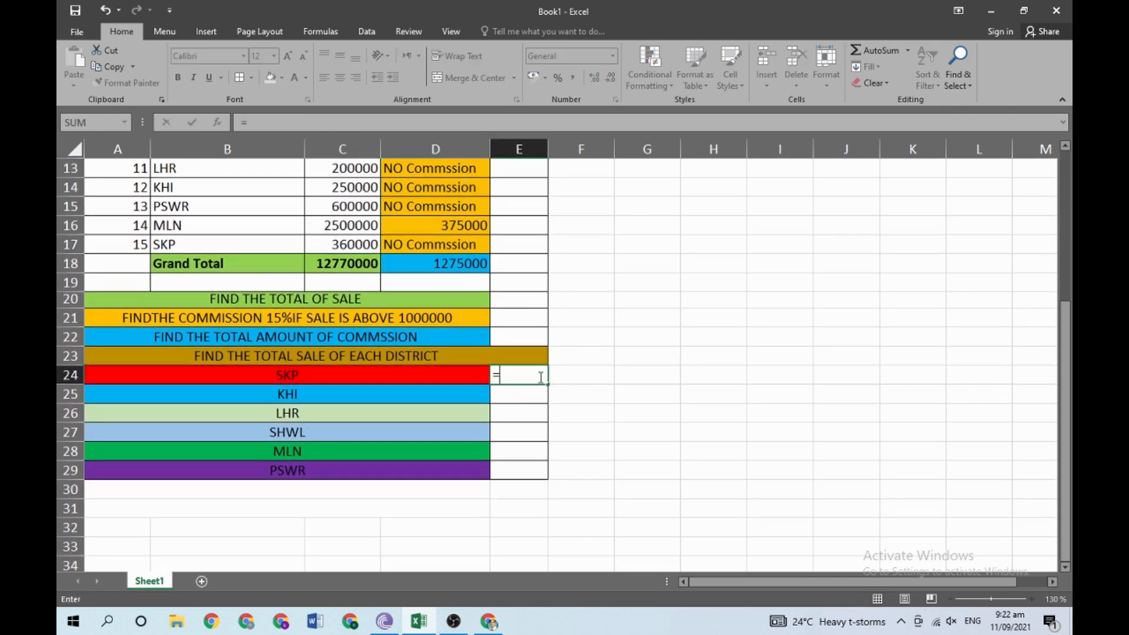
text(sumif)
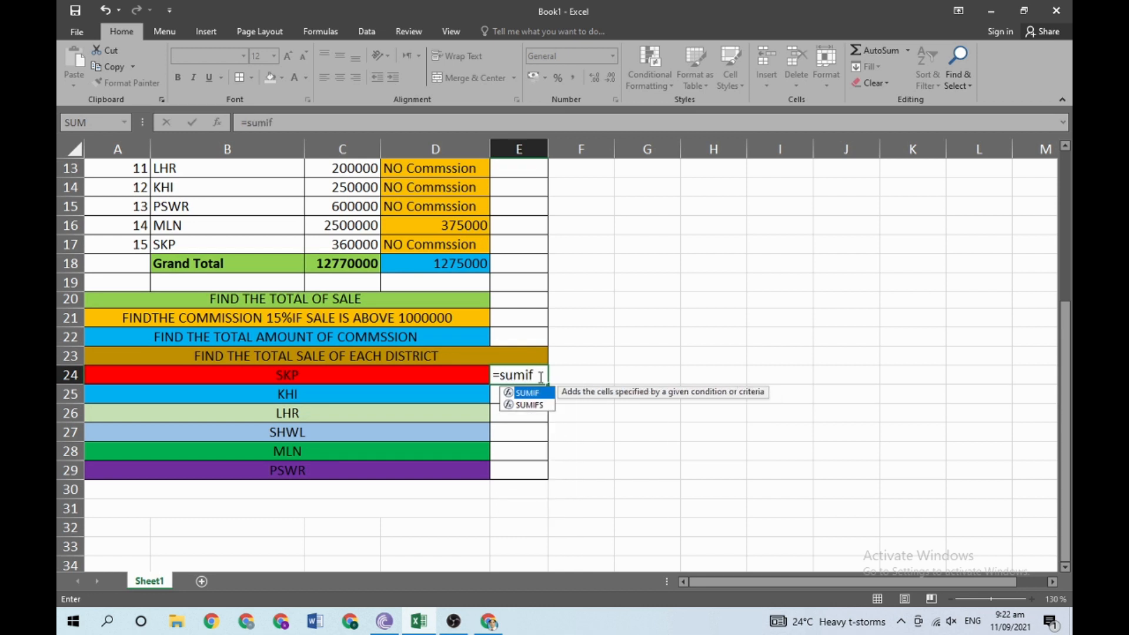
text(()
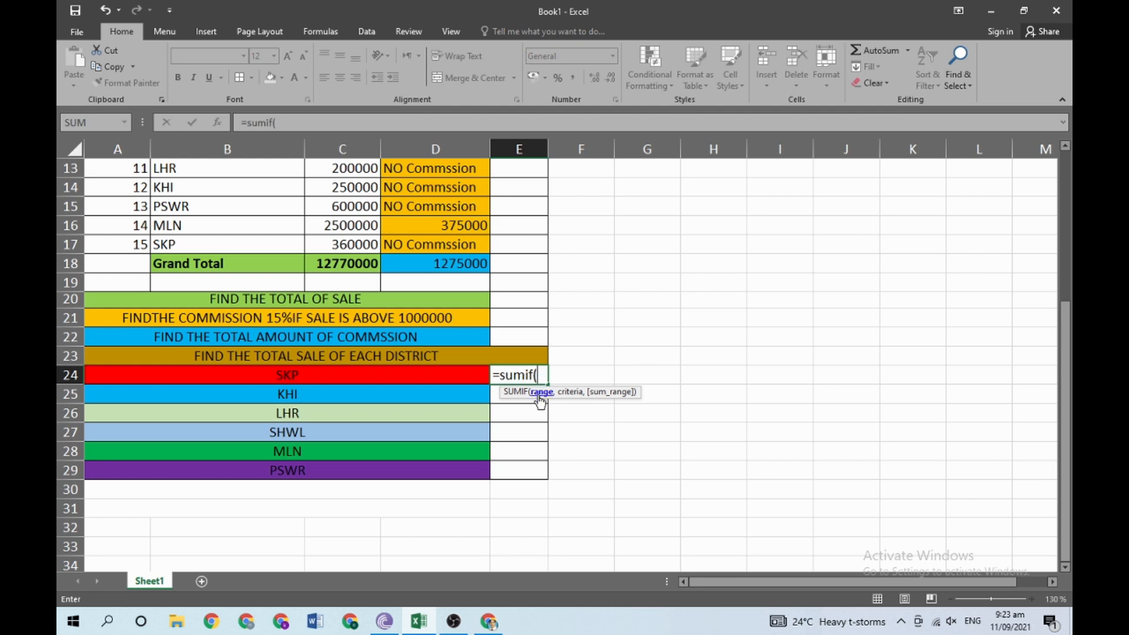
scroll(345, 394, up, 4)
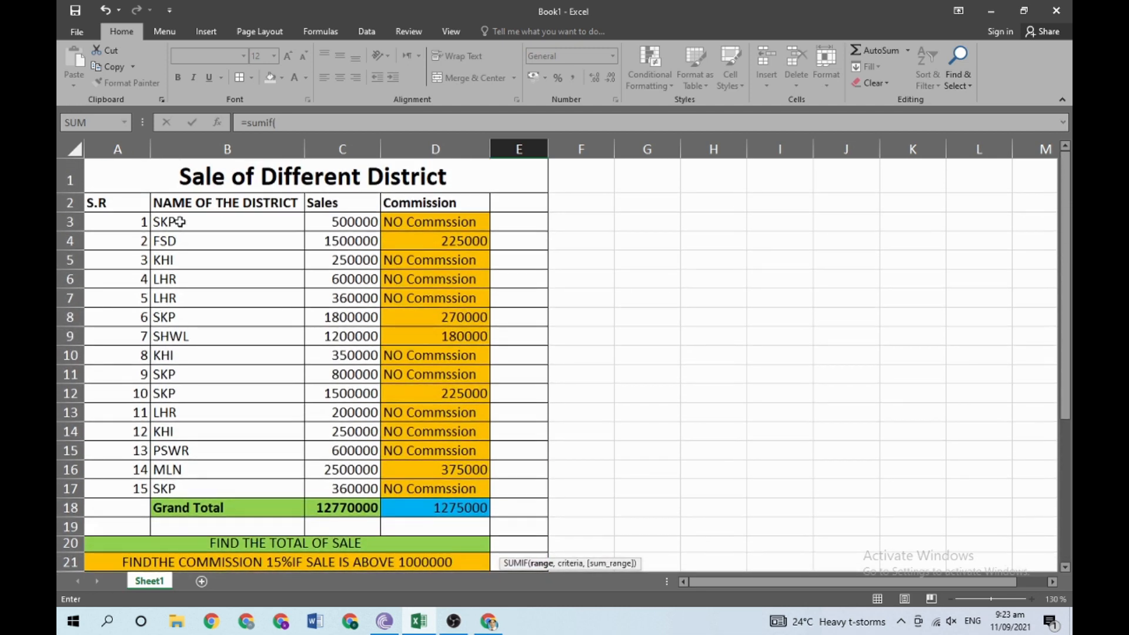
drag(180, 226, 227, 494)
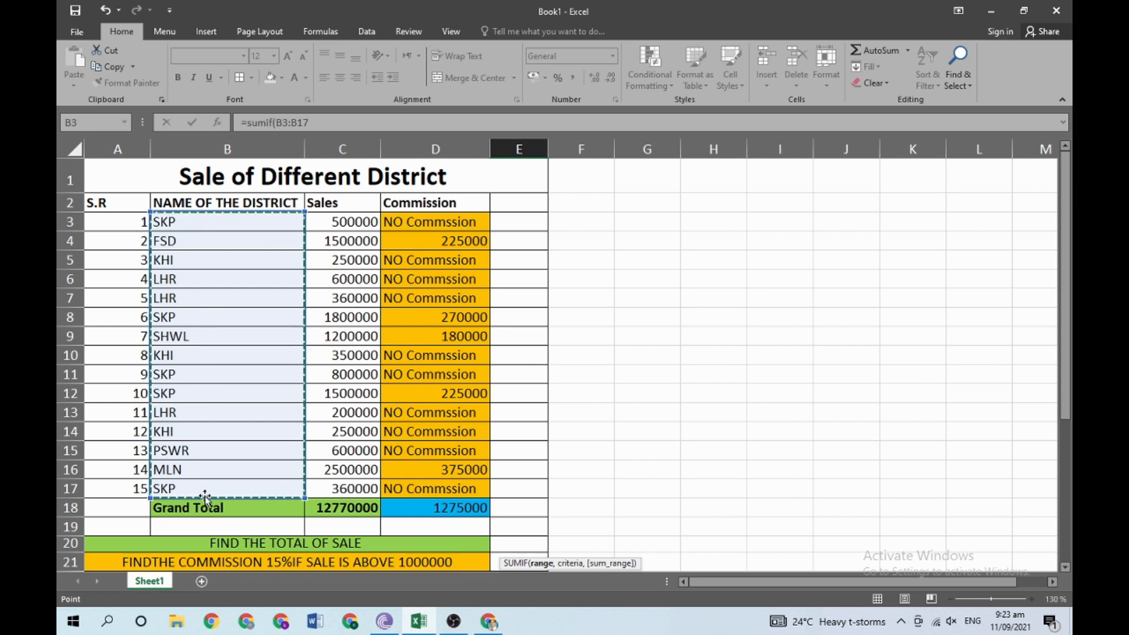
scroll(569, 433, down, 4)
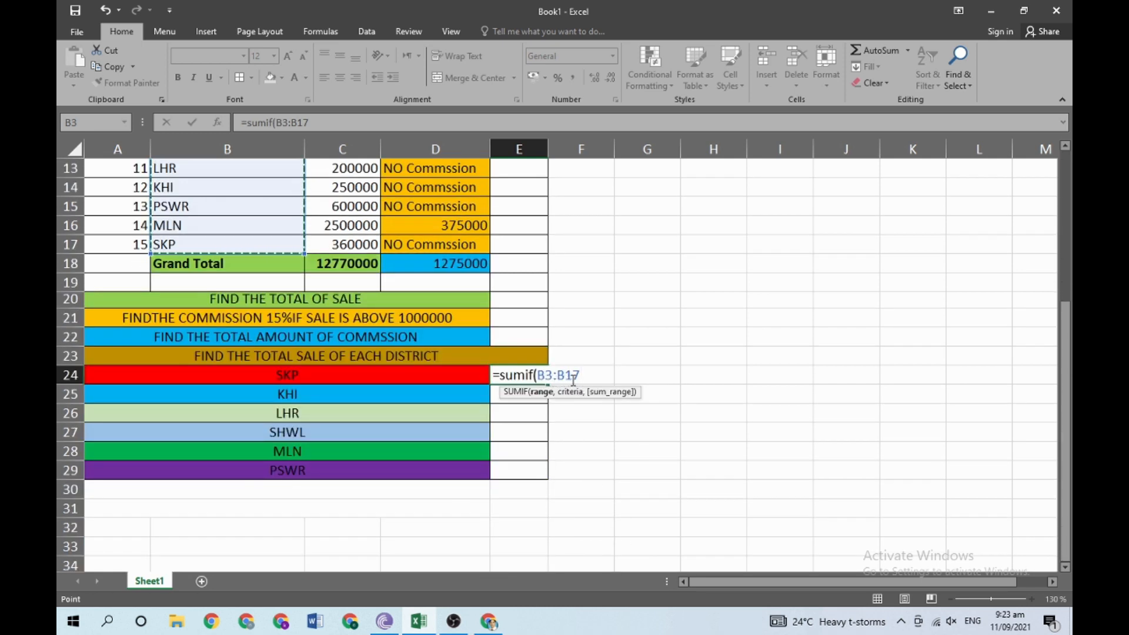
text(,)
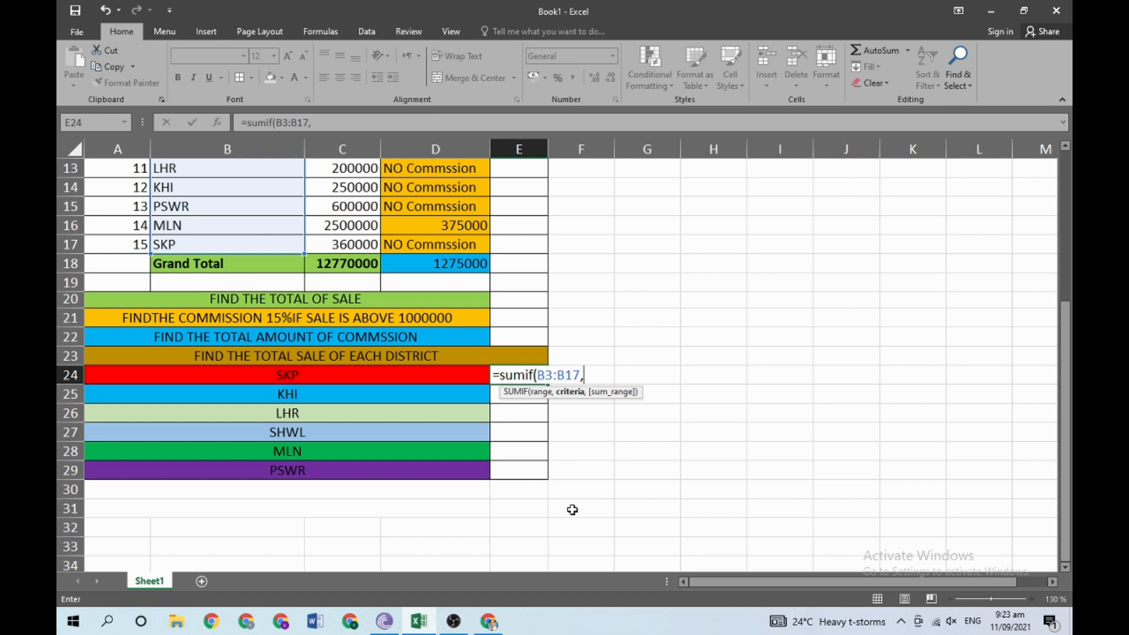
text("SKP")
Step: Complete the SUMIF formula in E24 with the sum range C3:C17 and widen column E to show the full total
scroll(252, 383, up, 4)
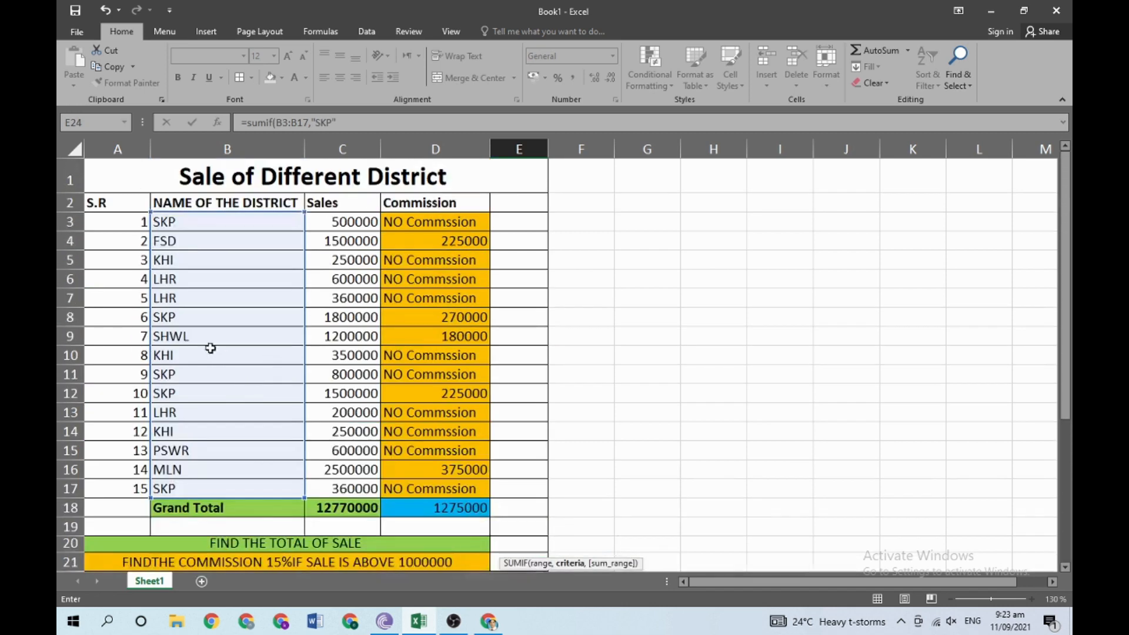
scroll(371, 418, down, 4)
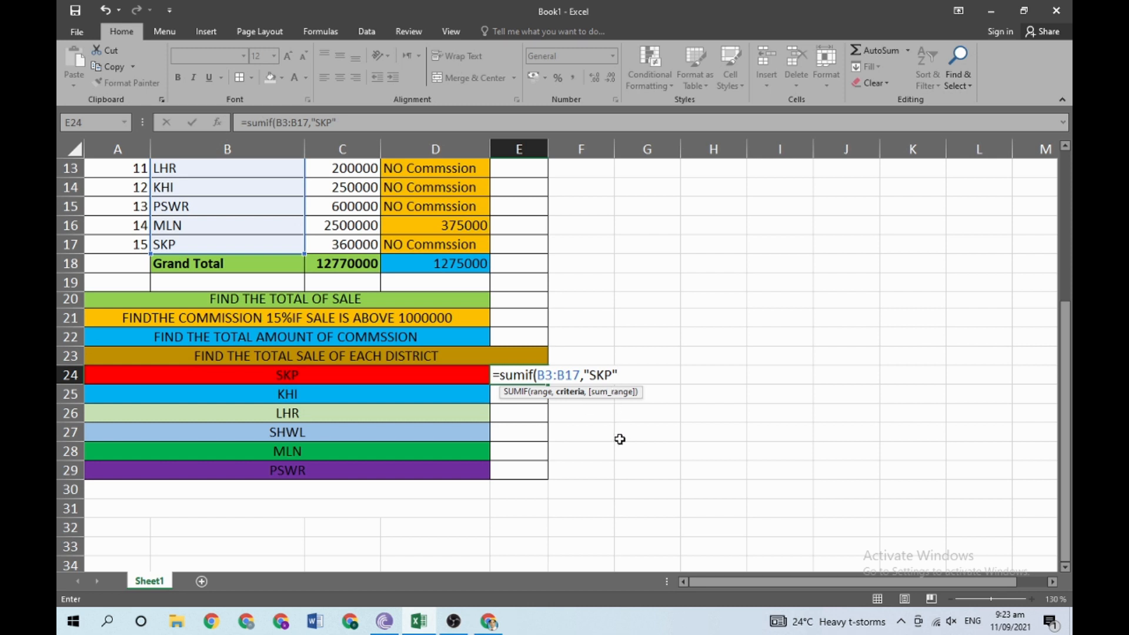
text(,)
scroll(620, 439, up, 4)
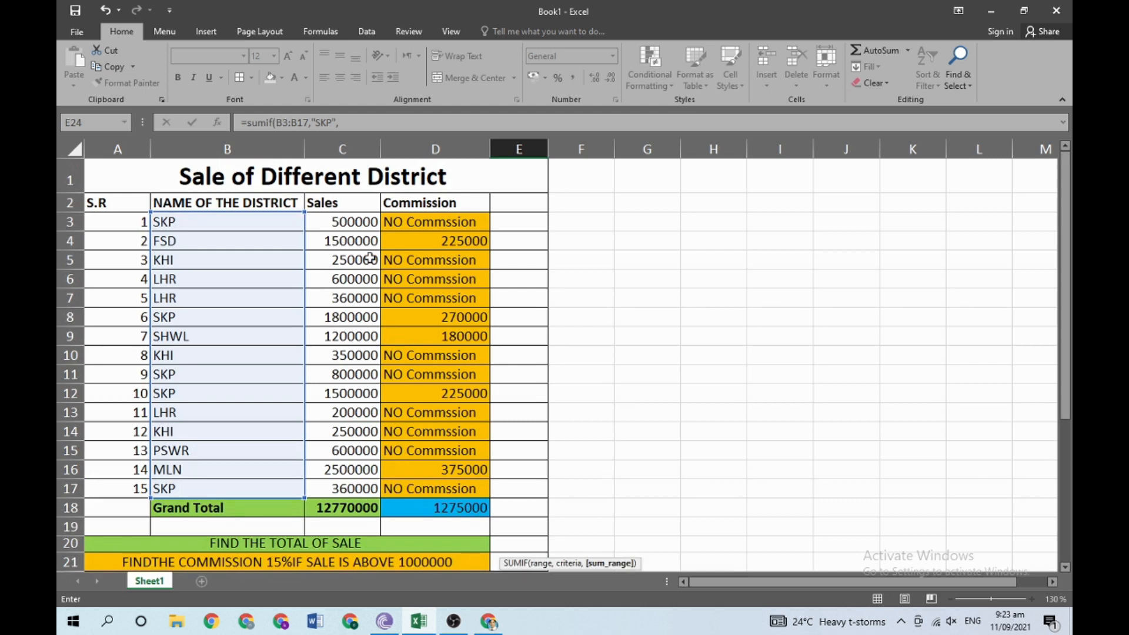
drag(352, 222, 353, 491)
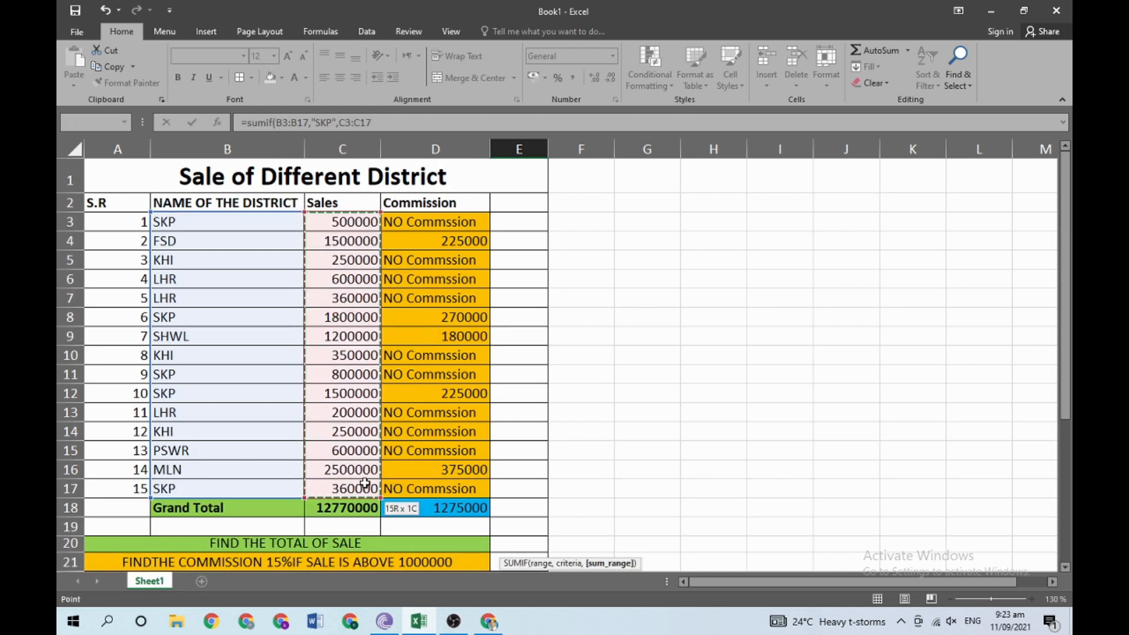
scroll(598, 459, down, 3)
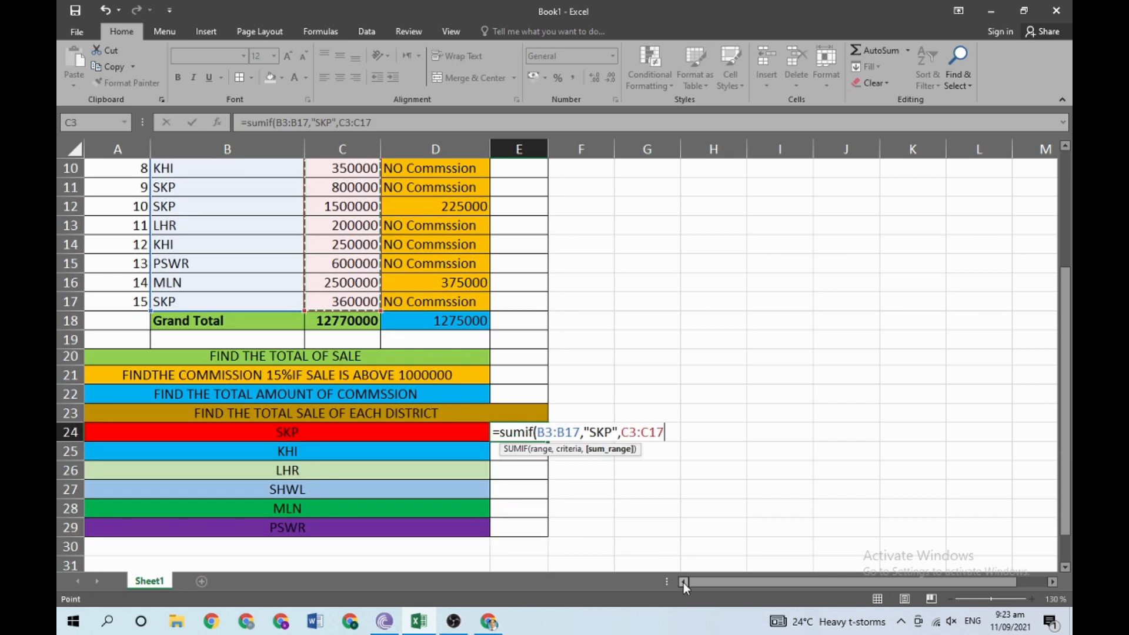
text())
key(Return)
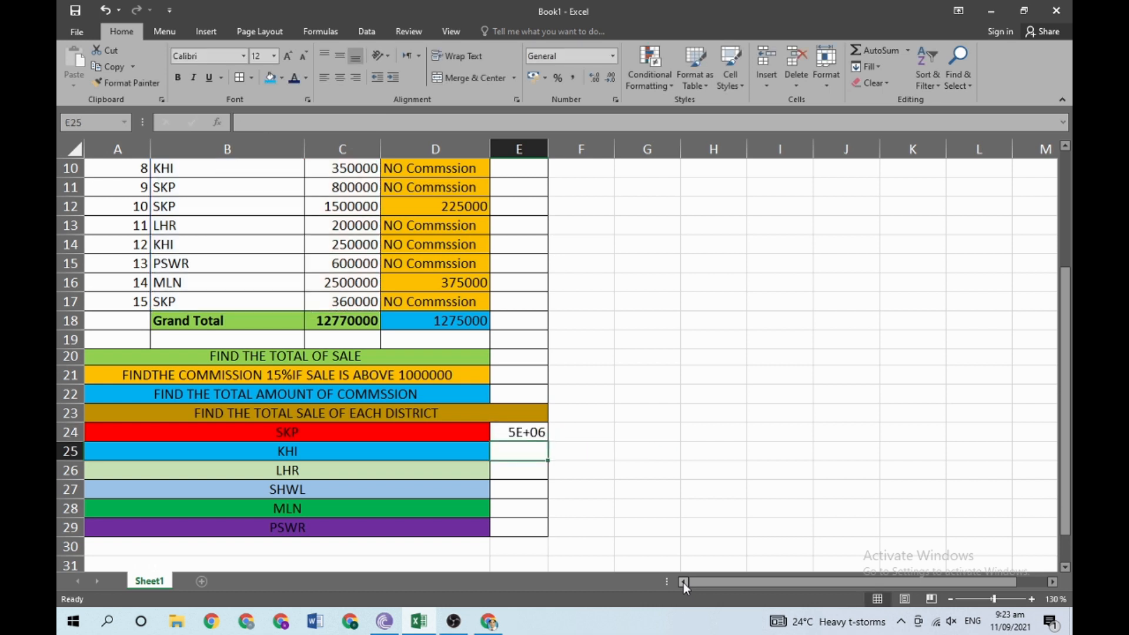
drag(548, 149, 574, 148)
click(541, 431)
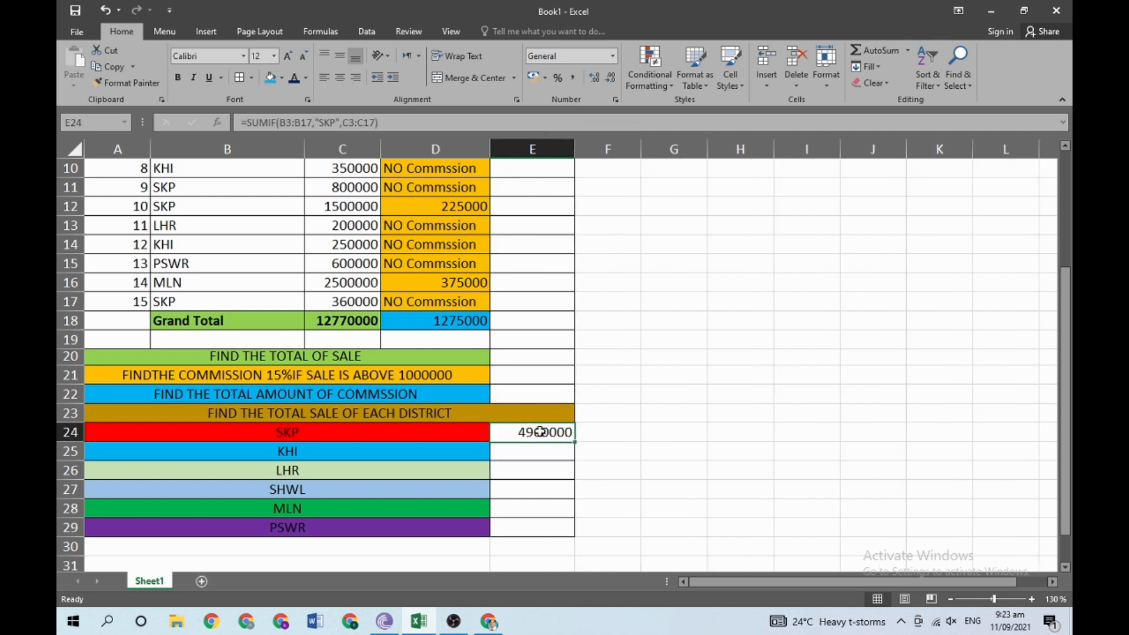
Step: Total KHI's sales in E25 with a SUMIF formula using range B3:B17, criterion "KHI" and sum range C3:C17
click(539, 458)
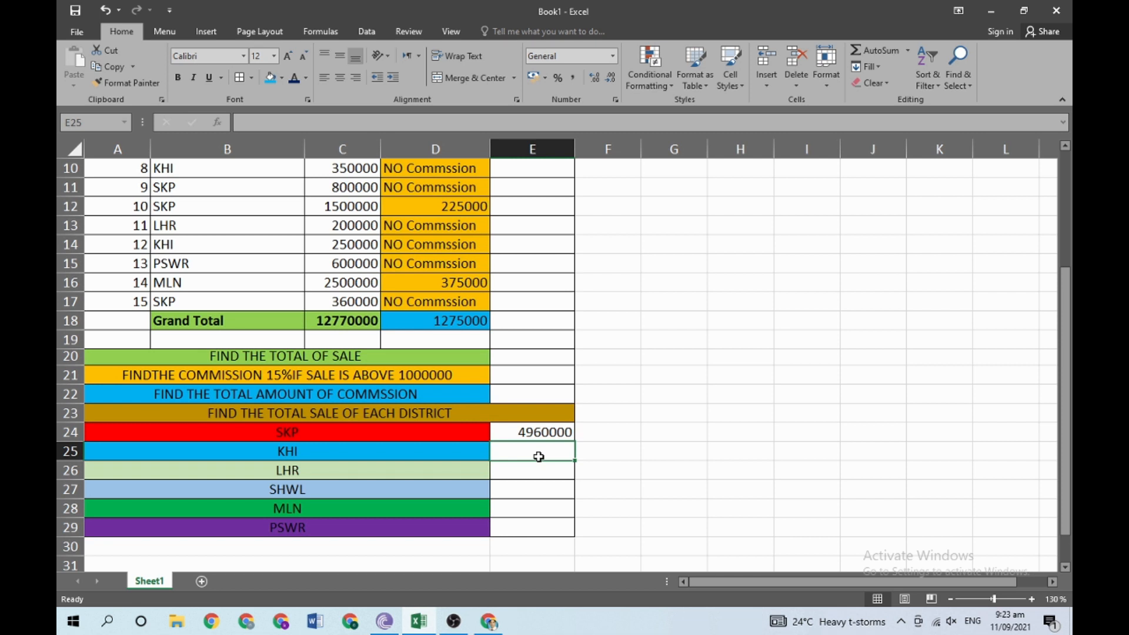
text(=)
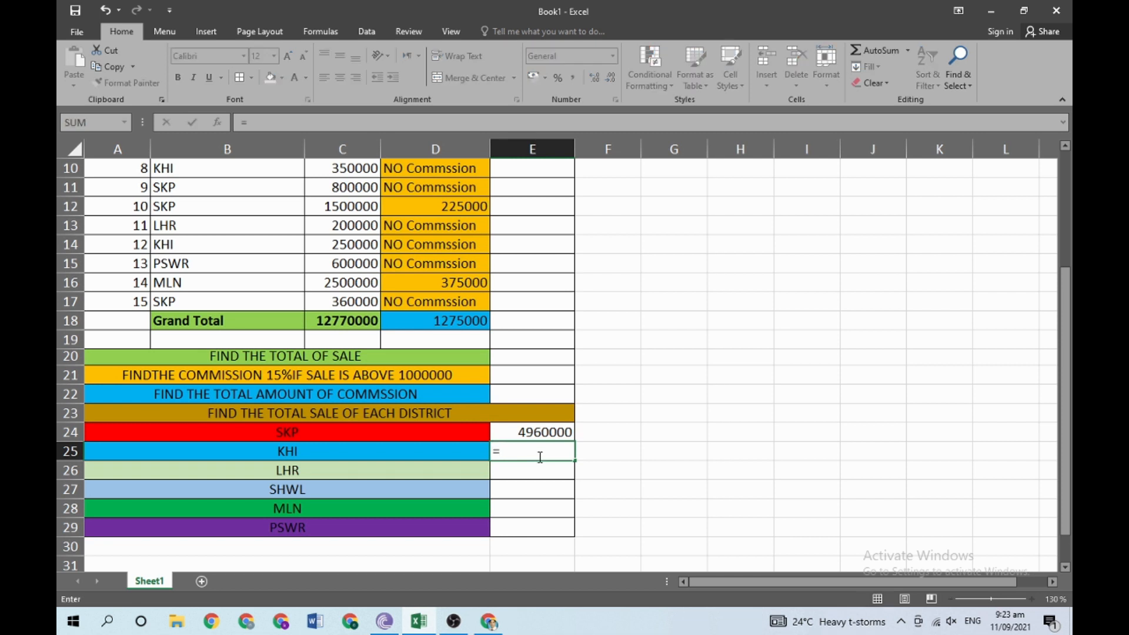
text(sumif)
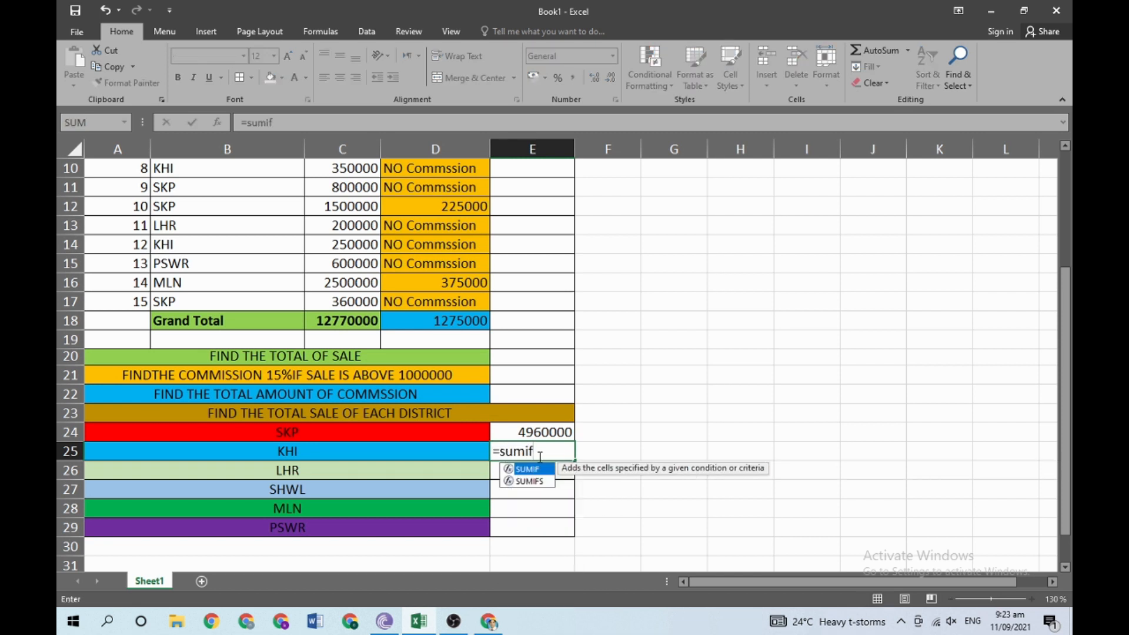
text(()
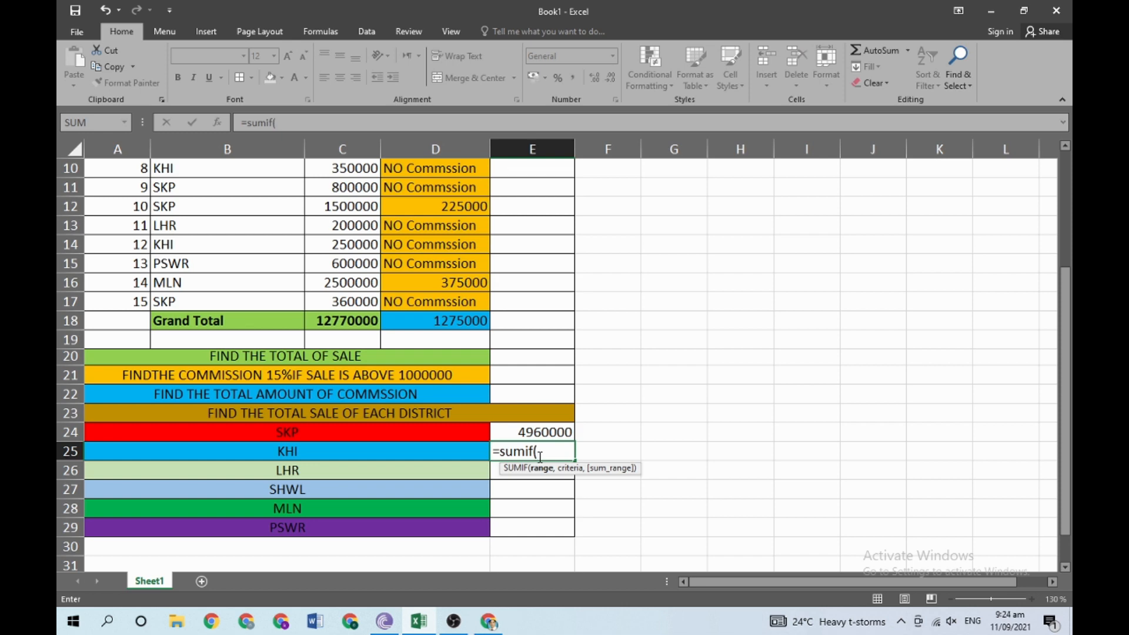
scroll(540, 455, up, 3)
scroll(465, 468, down, 3)
text(b3:b17)
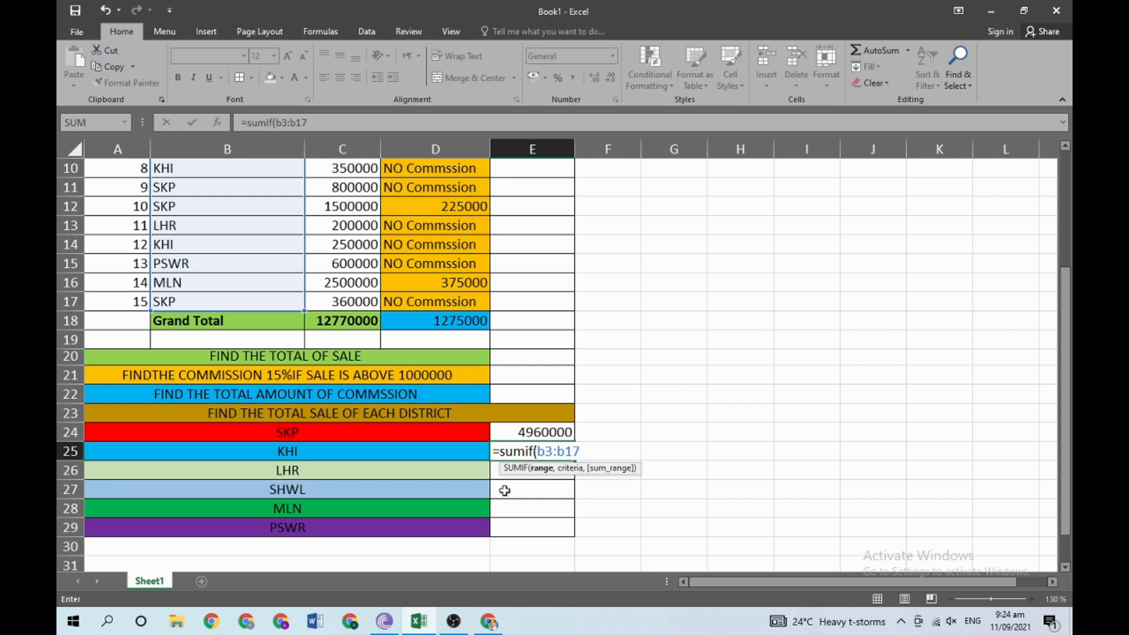
text(,"KHI)
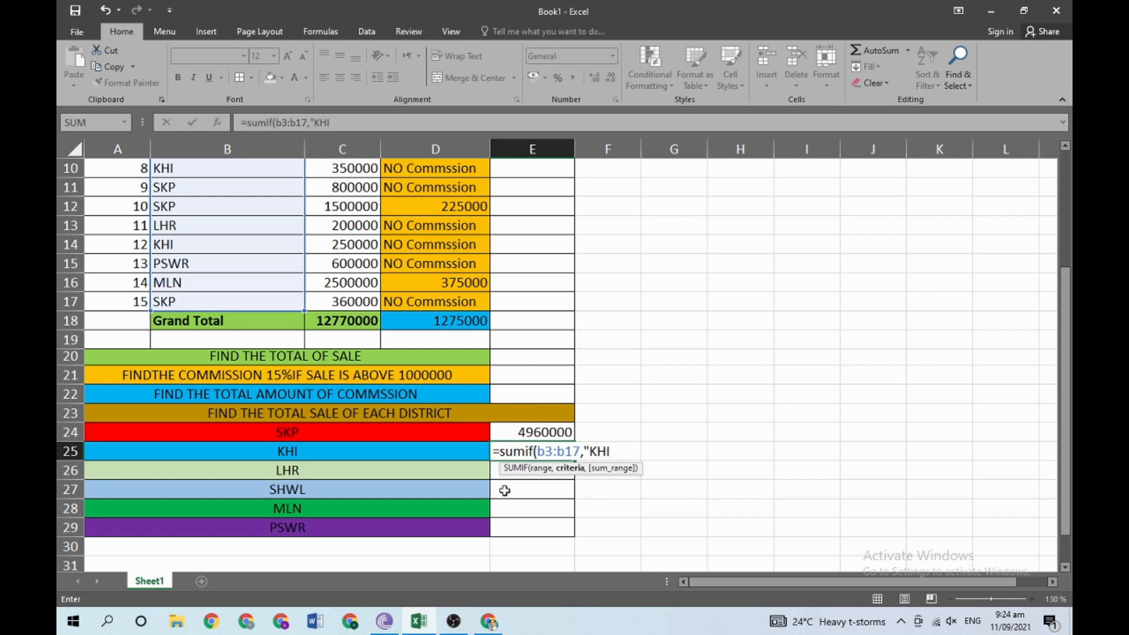
text(",c)
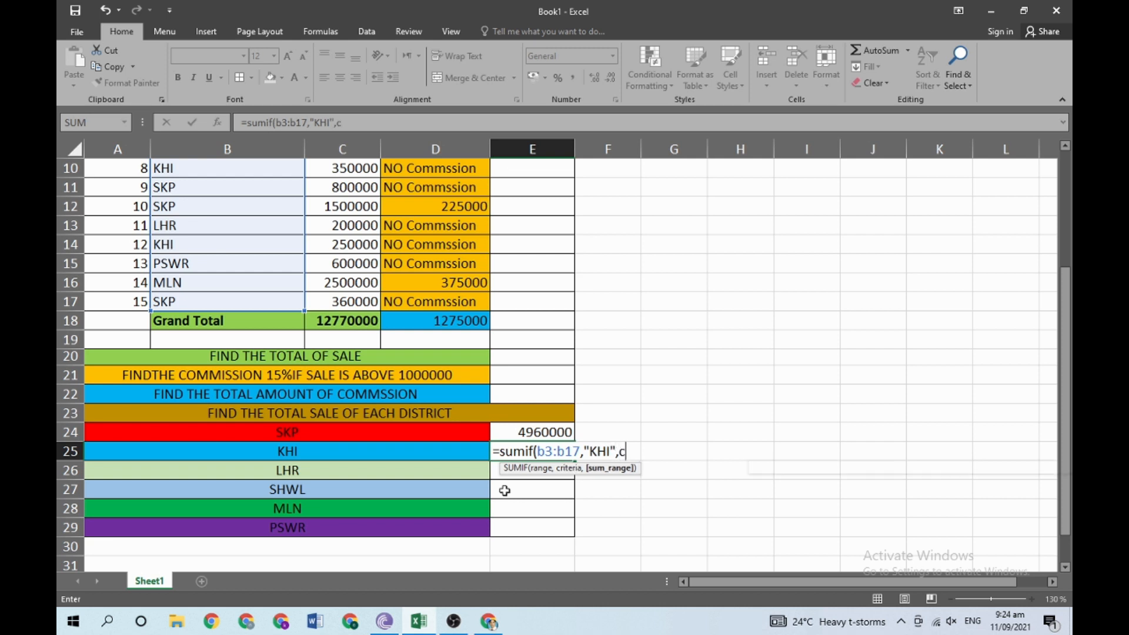
text(3:)
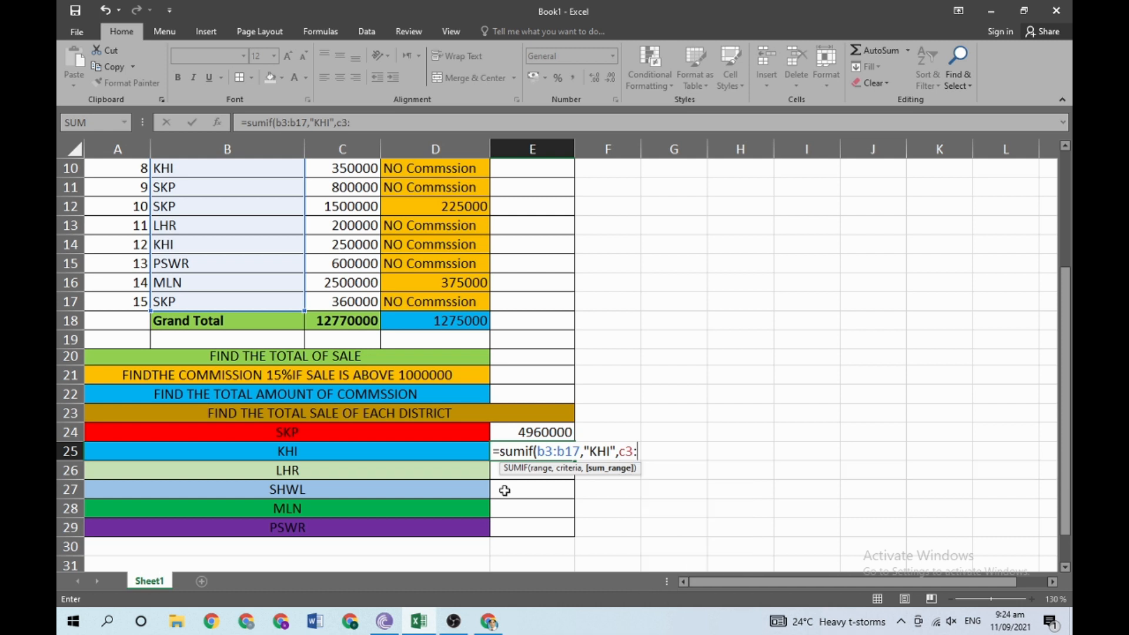
text(c17))
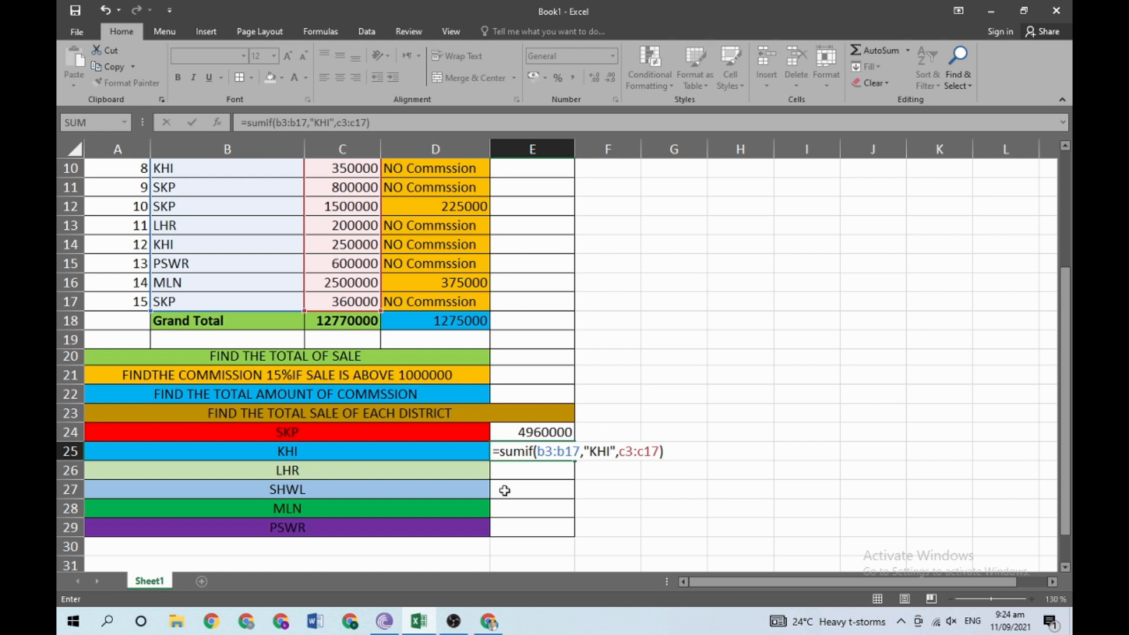
key(Return)
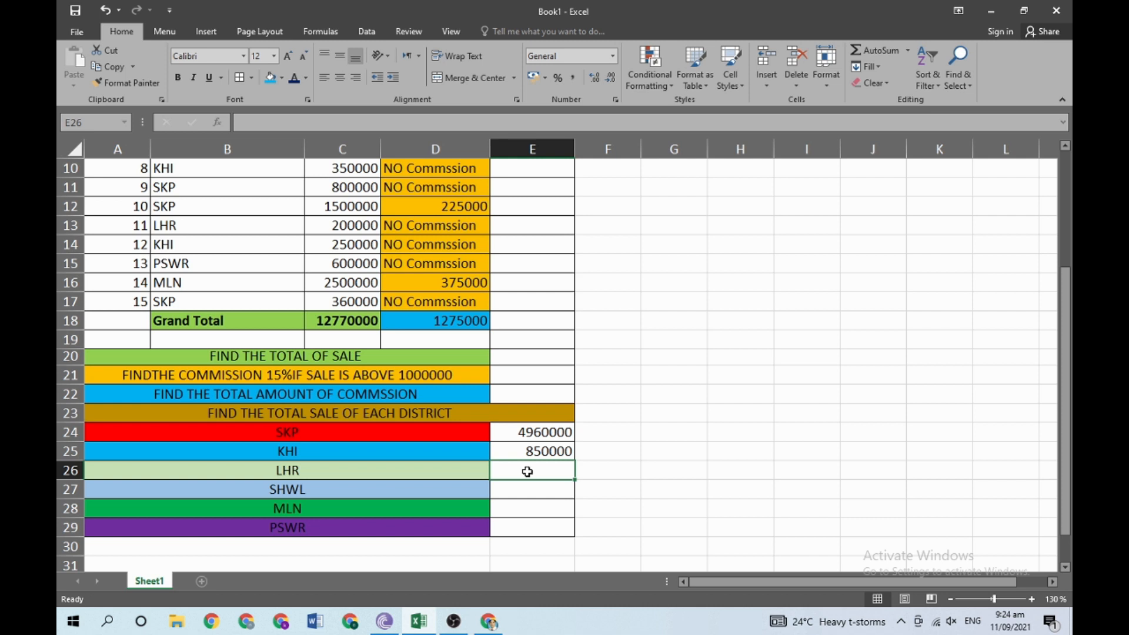
Step: Total LHR's sales in E26 with a SUMIF formula using range B3:B17, criterion "lhr" and sum range C3:C17
text(=)
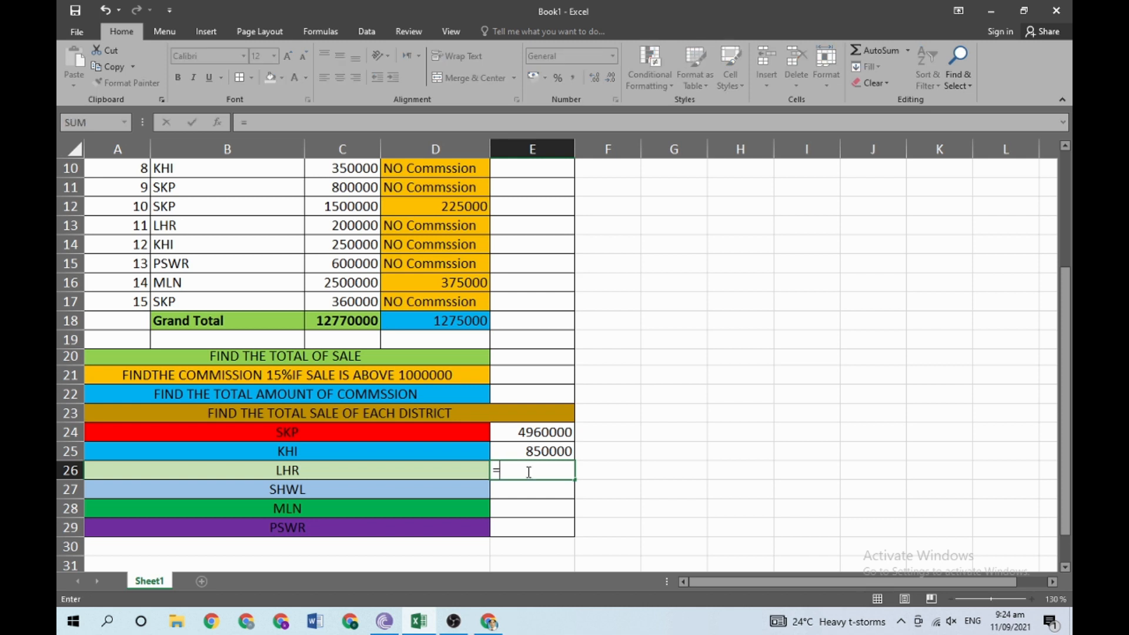
text(sumif)
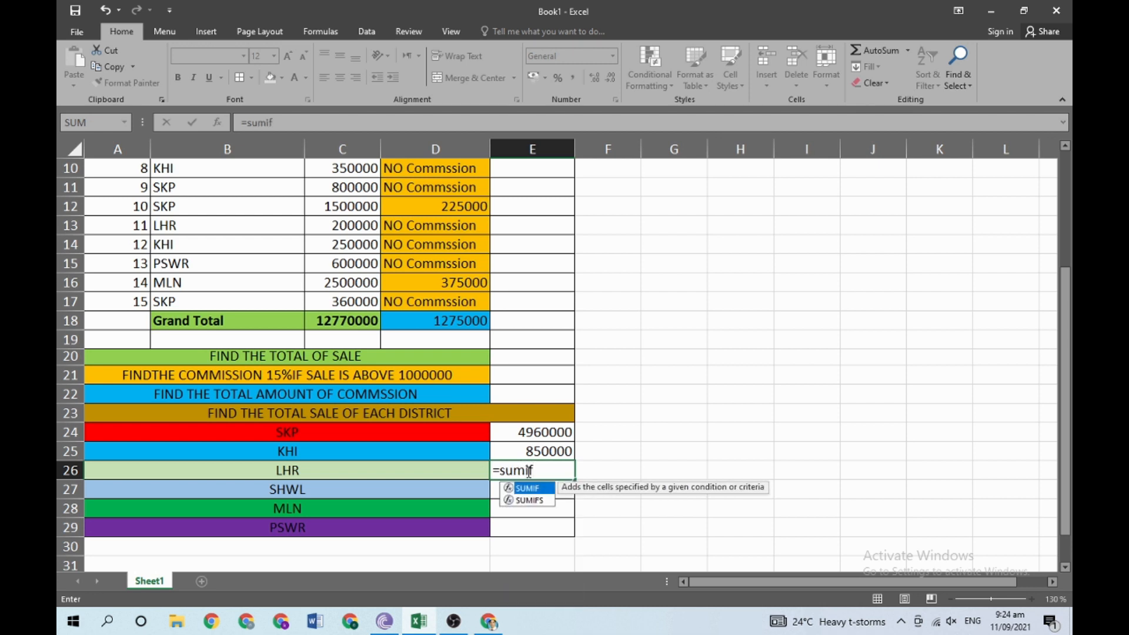
text(()
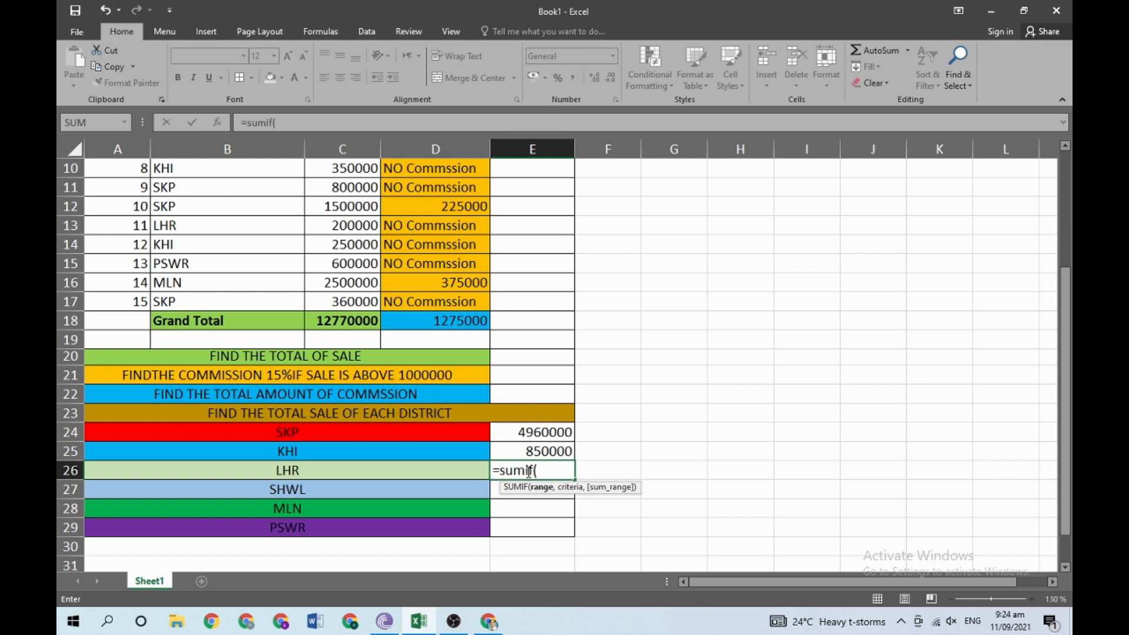
text(b)
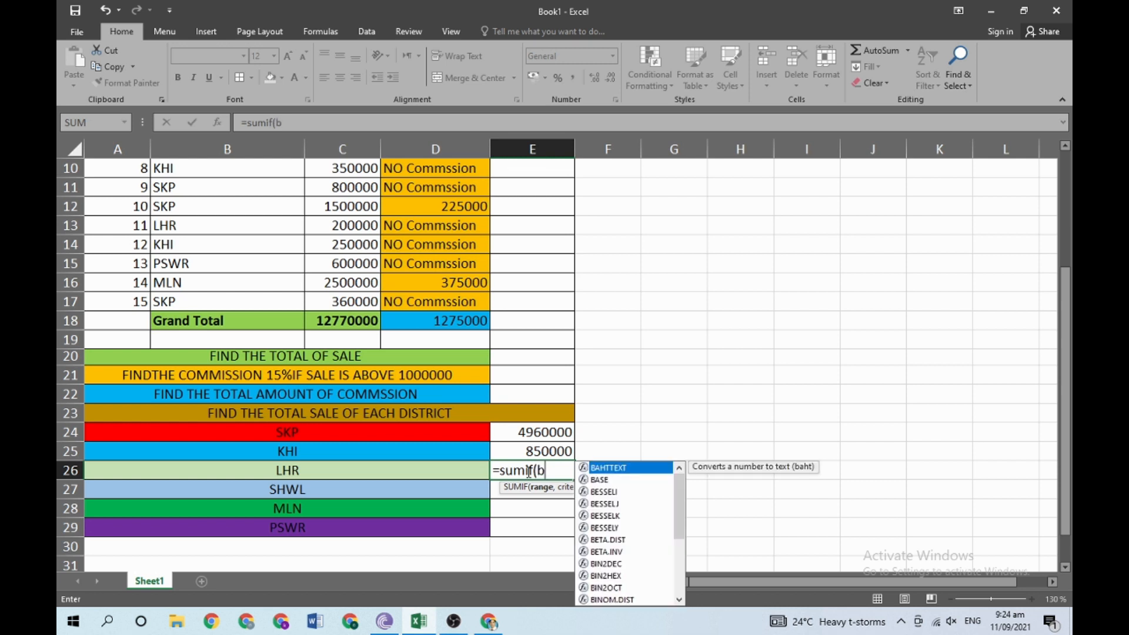
text(3:b17)
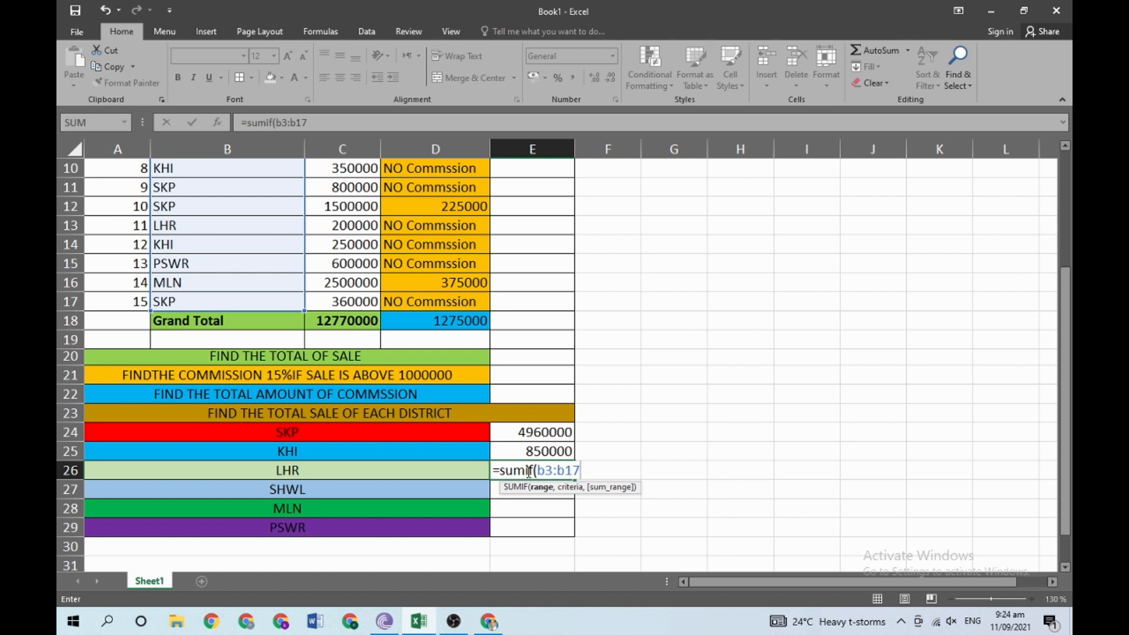
text(,")
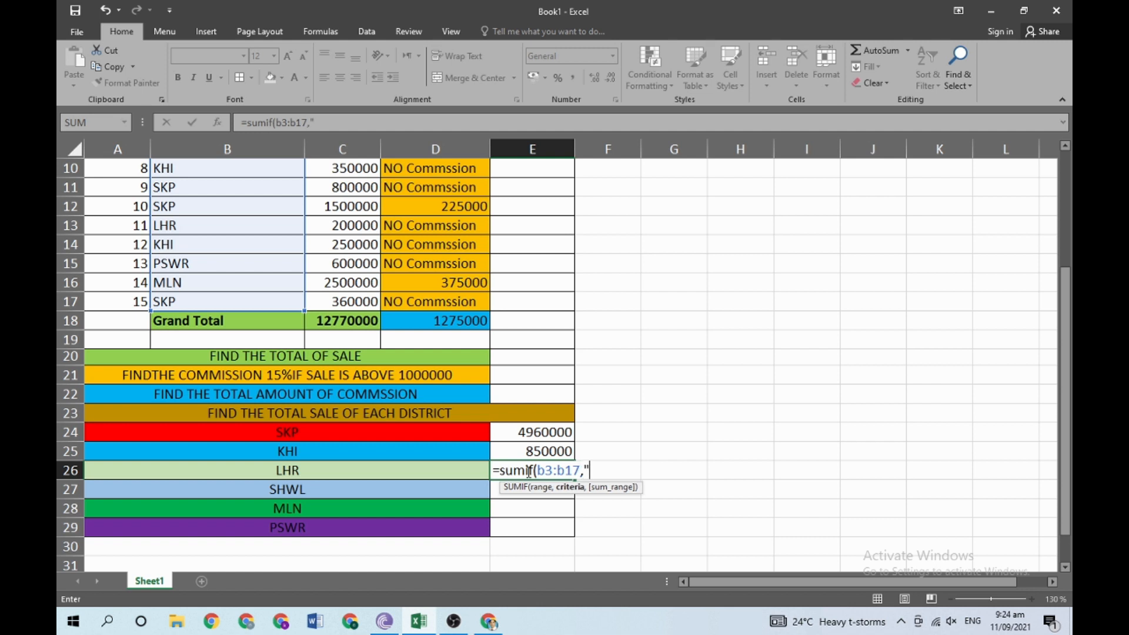
text(lhr)
drag(606, 471, 589, 474)
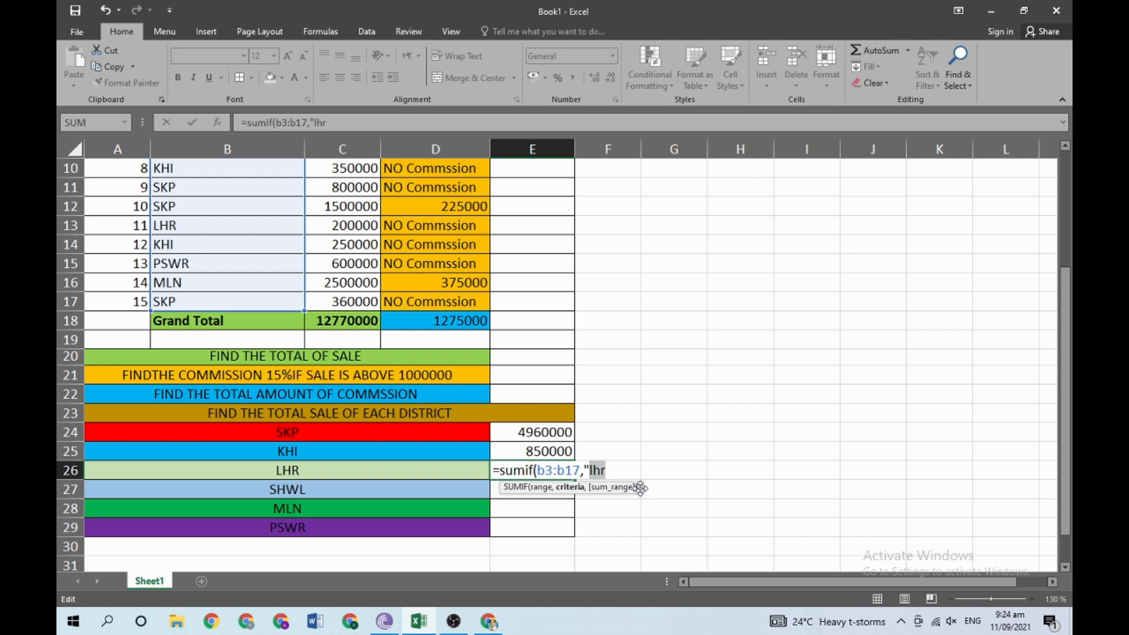
key(Left)
key(Right)
text(",)
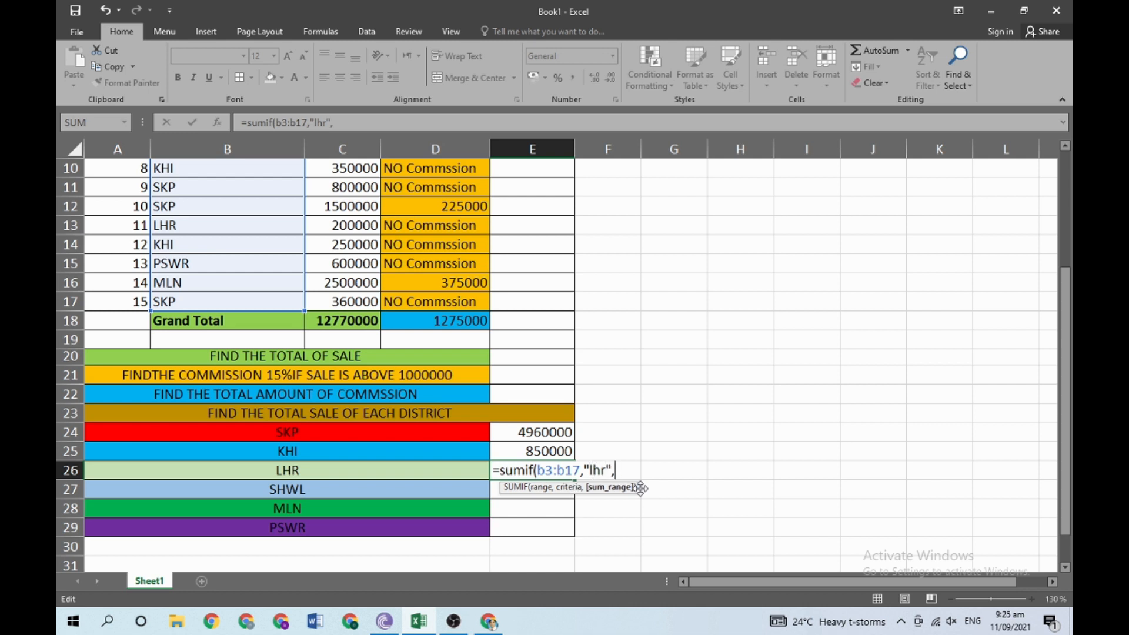
text(c3:c18)
key(BackSpace)
text(7)
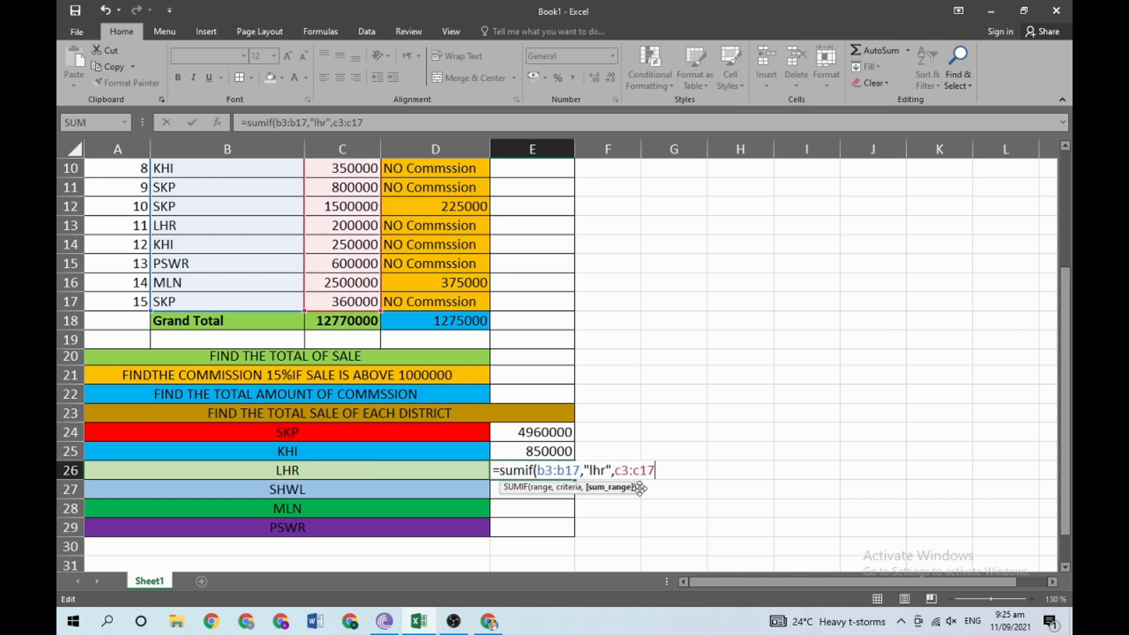
text())
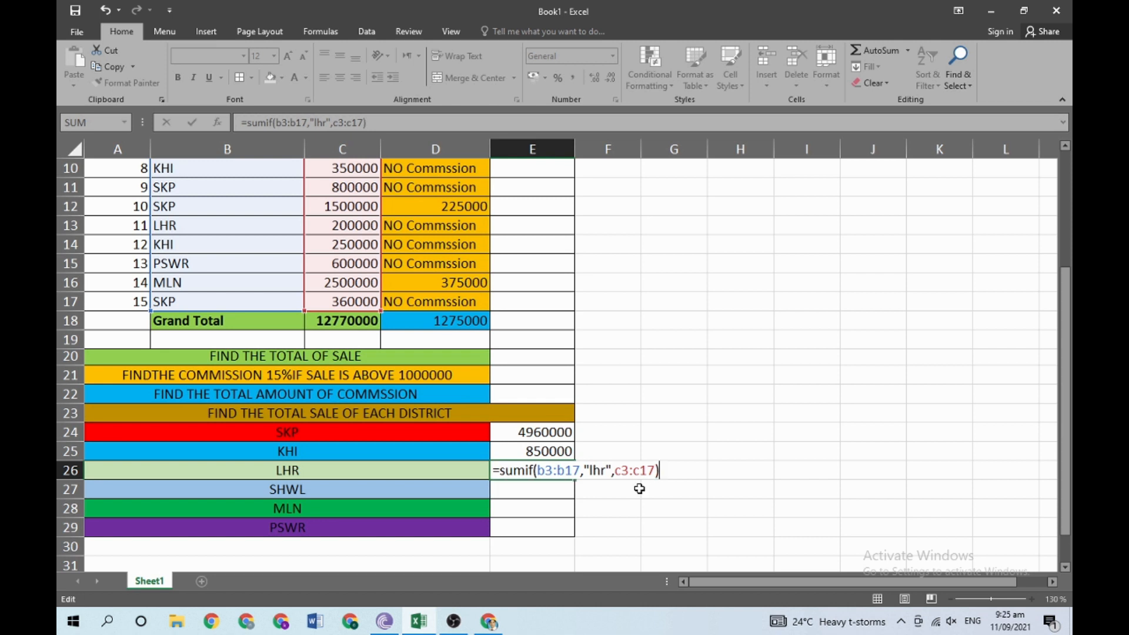
key(Return)
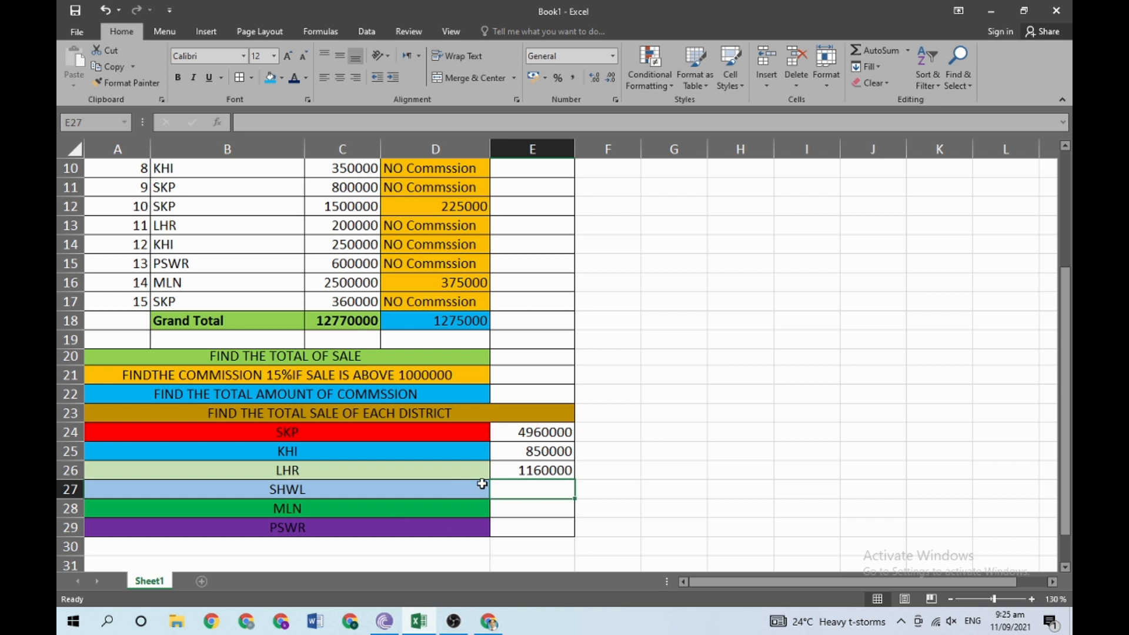
Step: Enter a SUMIF formula in SHWL's total cell E27 with range B3:B17, criterion "swhl" and sum range C3:C17
text(=)
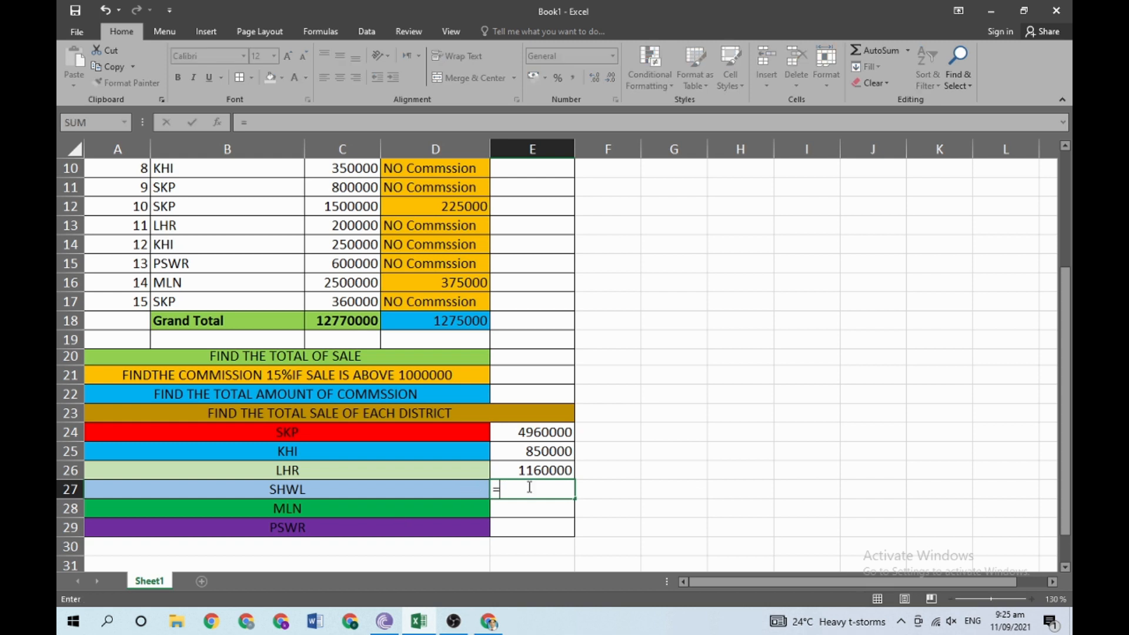
text(sumif)
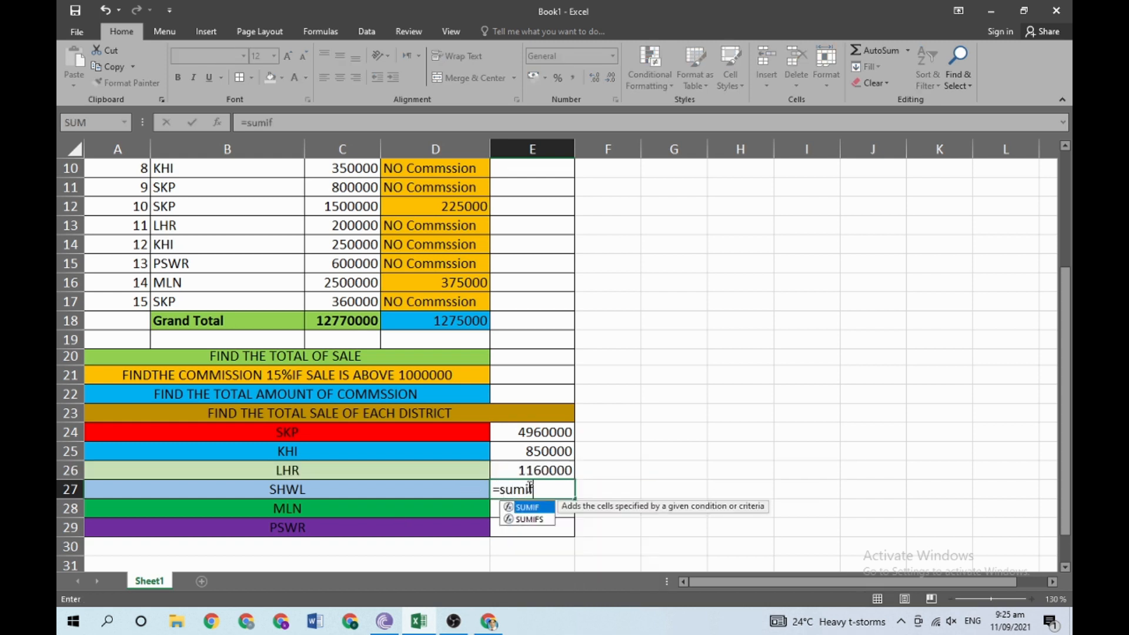
text(()
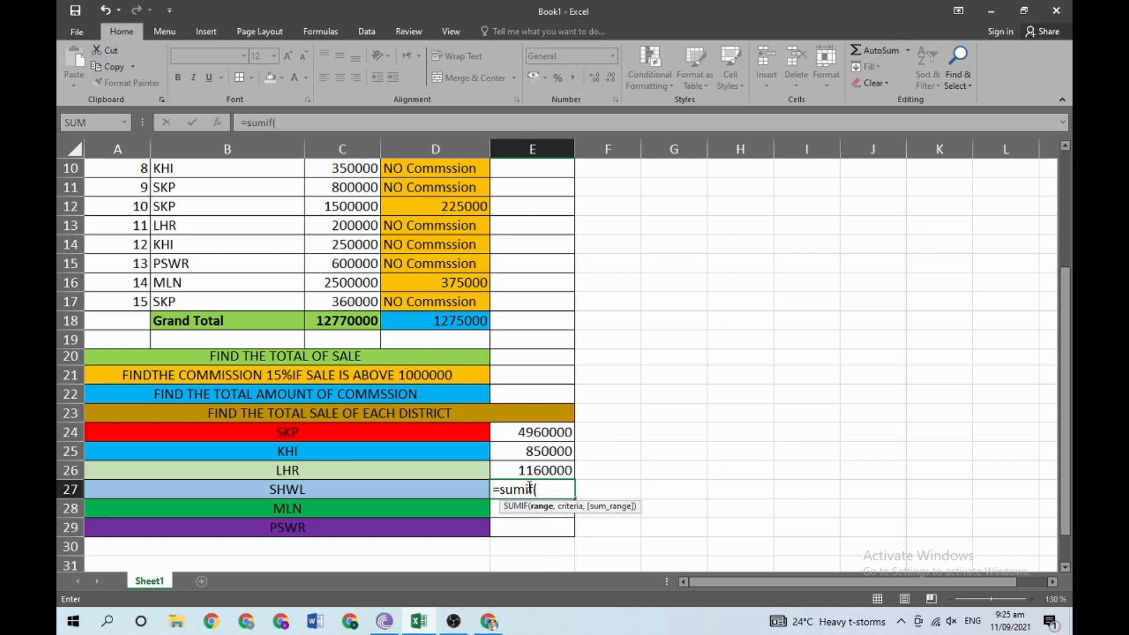
text(b)
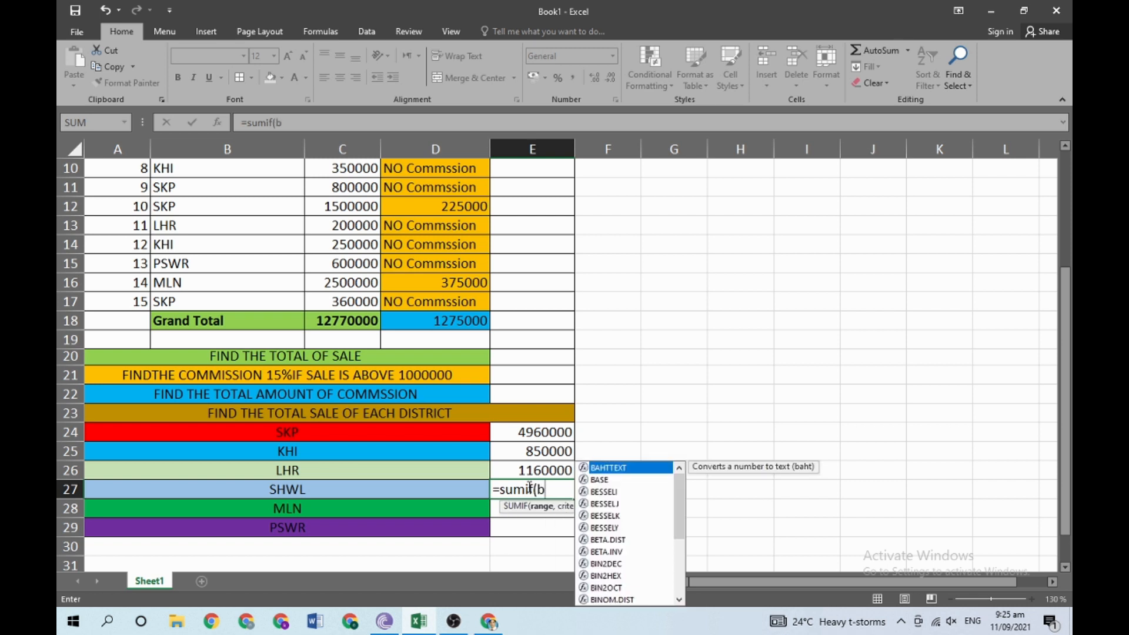
text(3:)
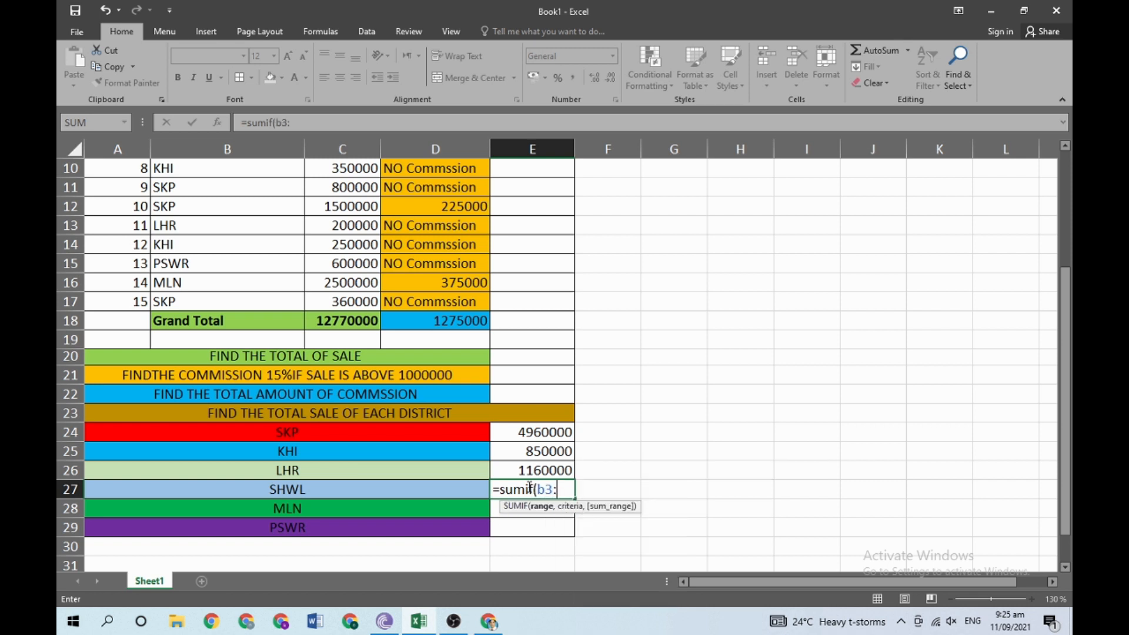
text(b17,")
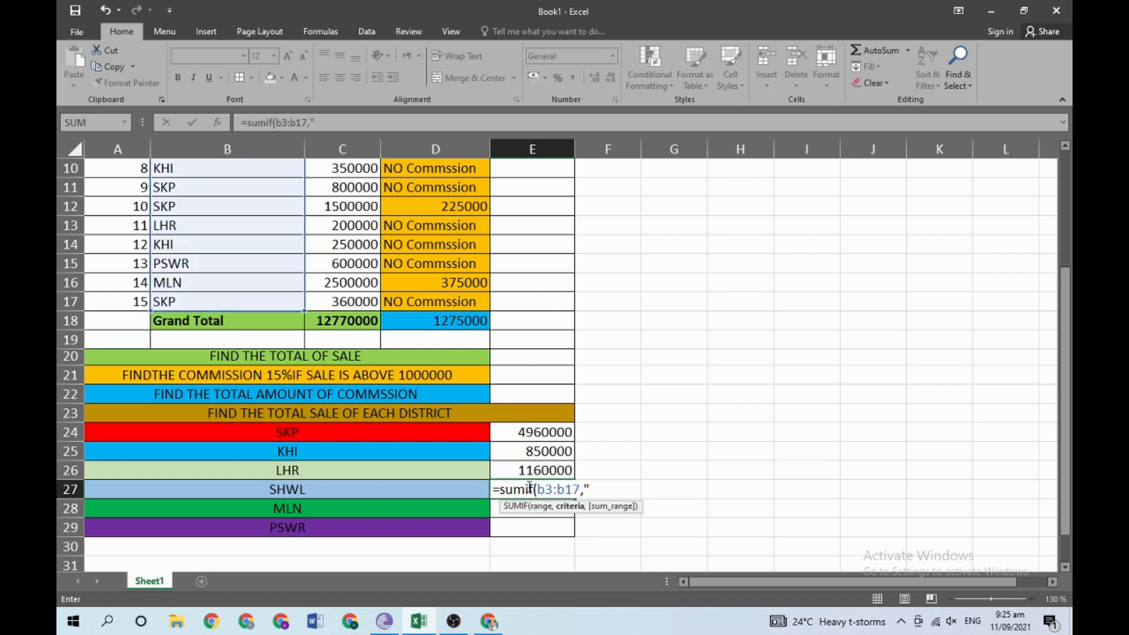
text(swhl)
text(",)
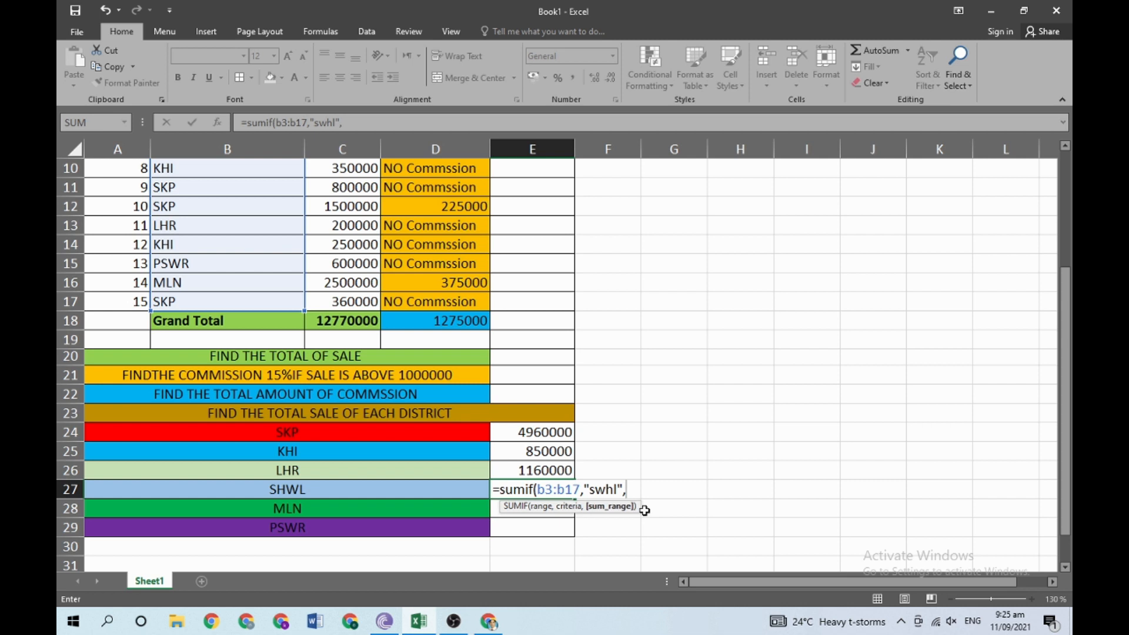
text(c3:c17)
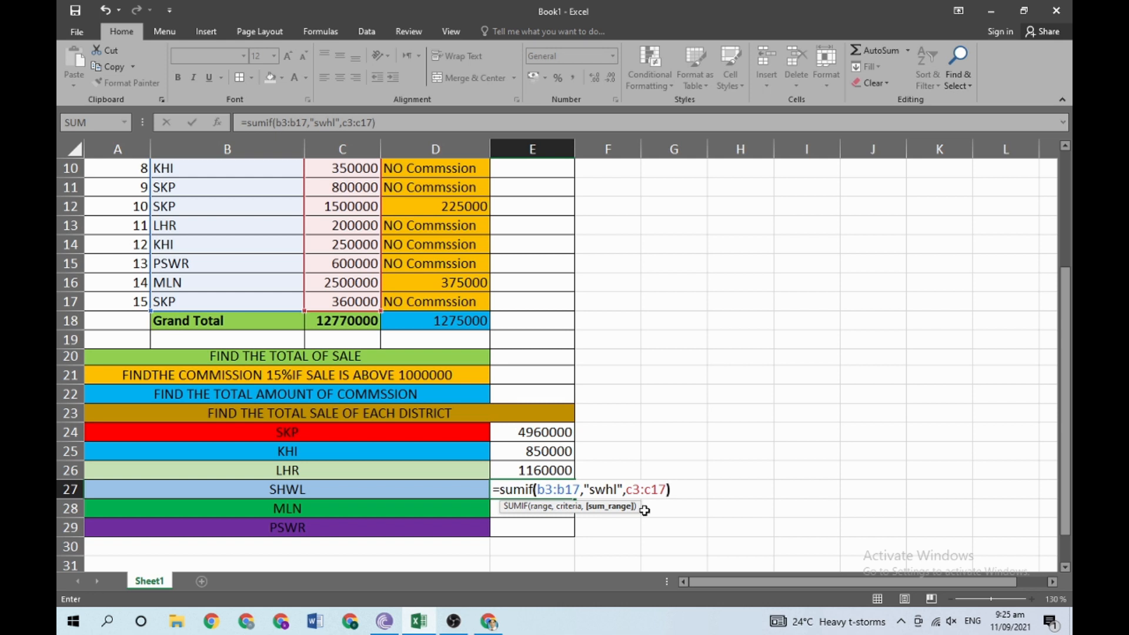
key(Return)
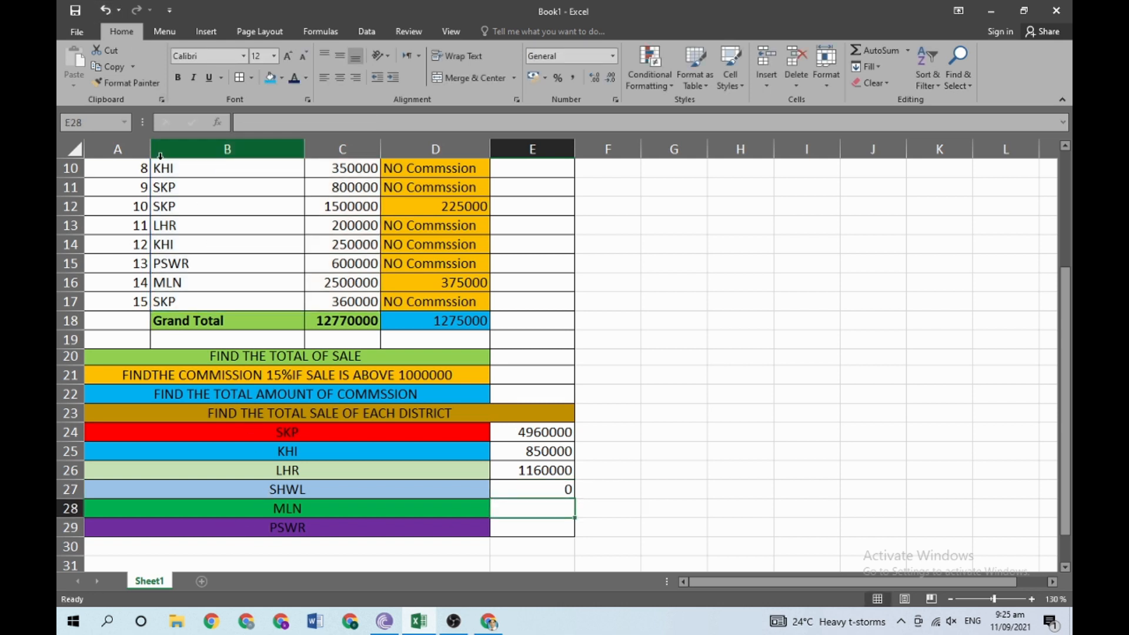
Step: Check SHWL's entry in row 9 and correct the criterion of the SUMIF formula in E27 to "shwl"
scroll(184, 297, up, 2)
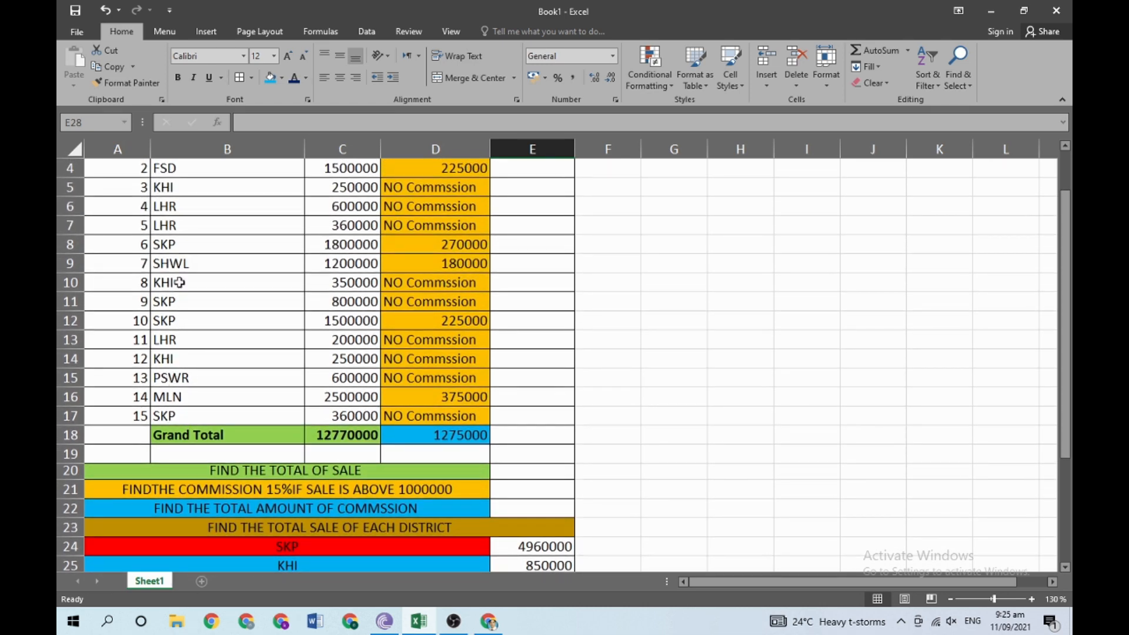
click(358, 263)
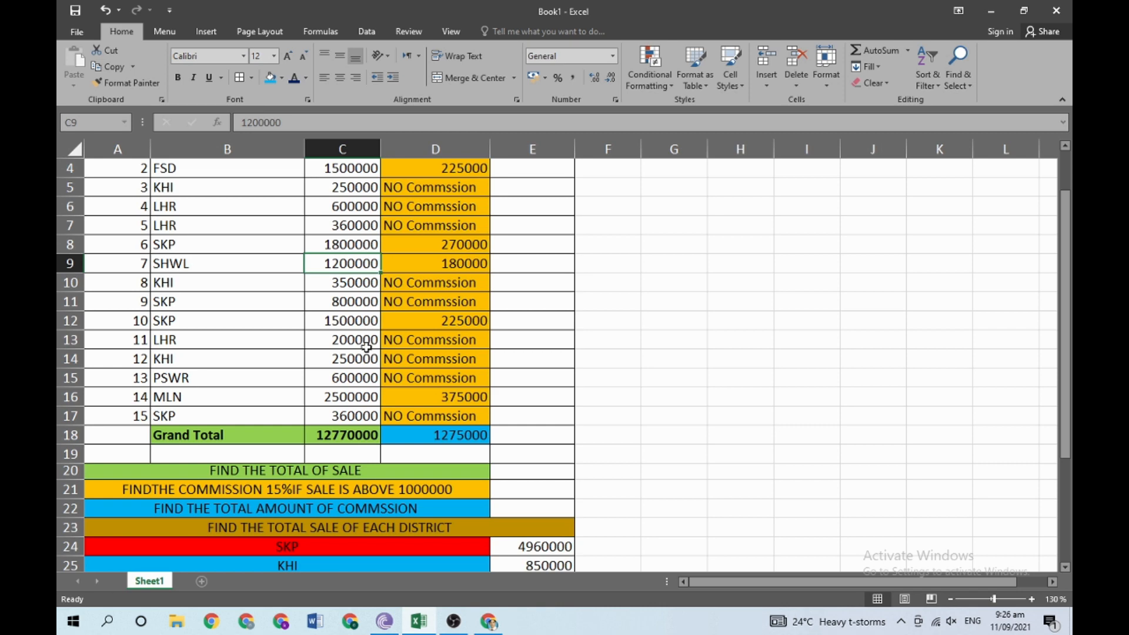
scroll(365, 347, down, 4)
click(544, 376)
double_click(544, 375)
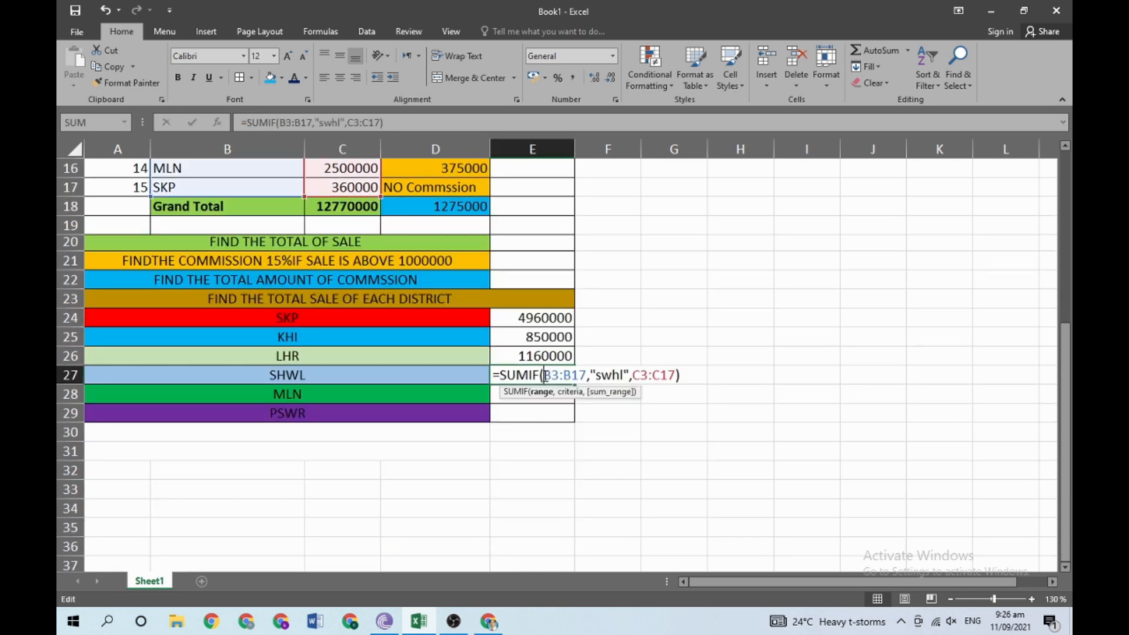
click(623, 376)
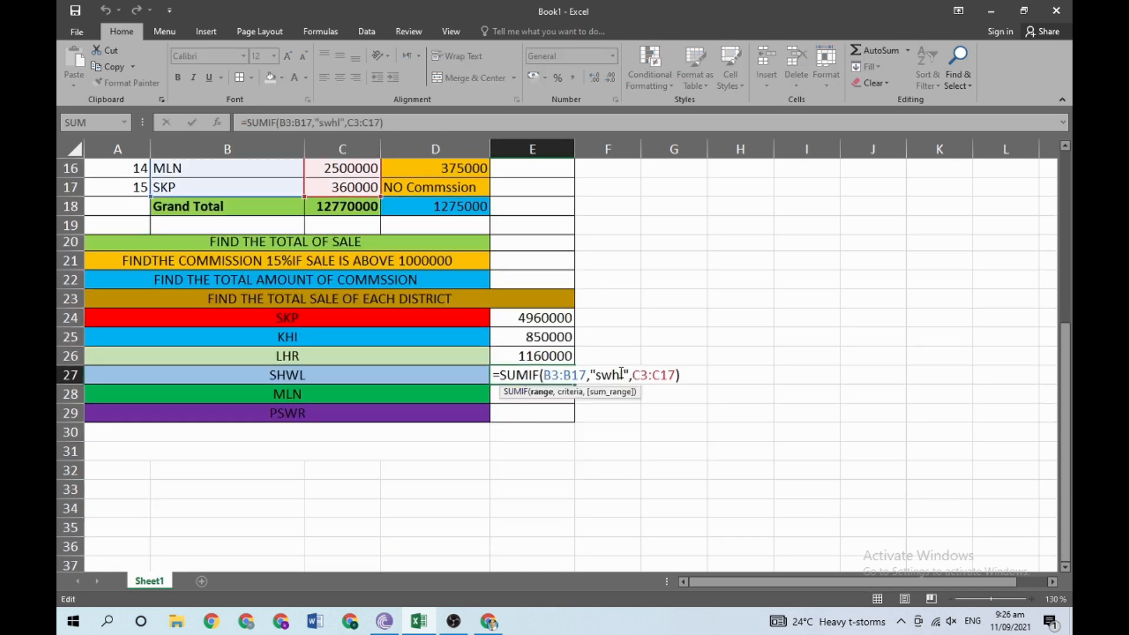
key(BackSpace)
key(BackSpace)
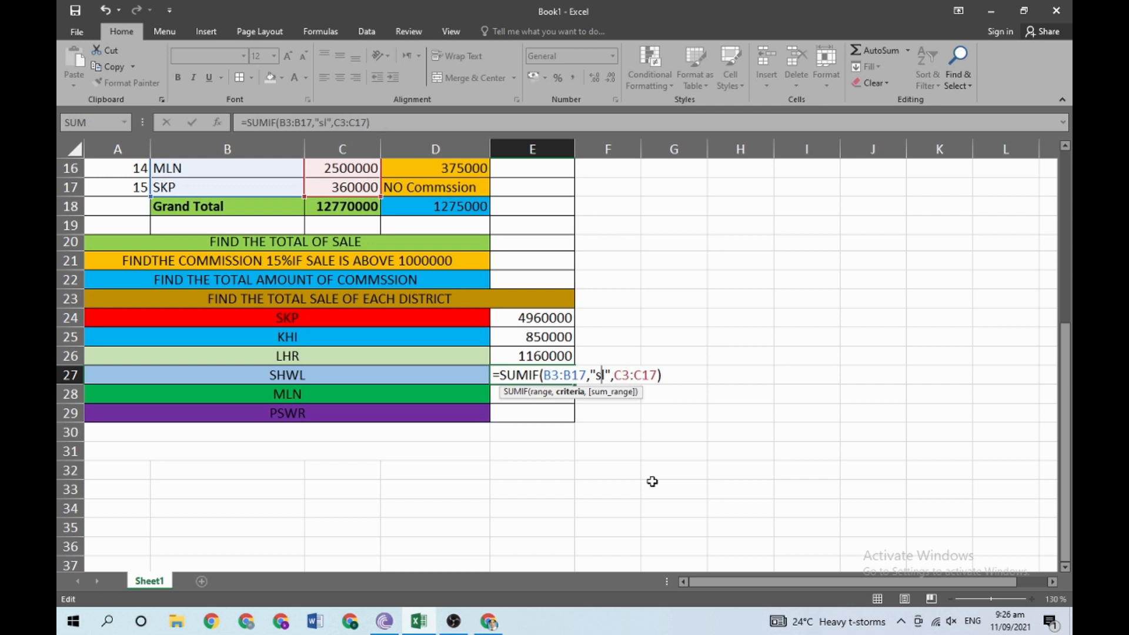
text(hw)
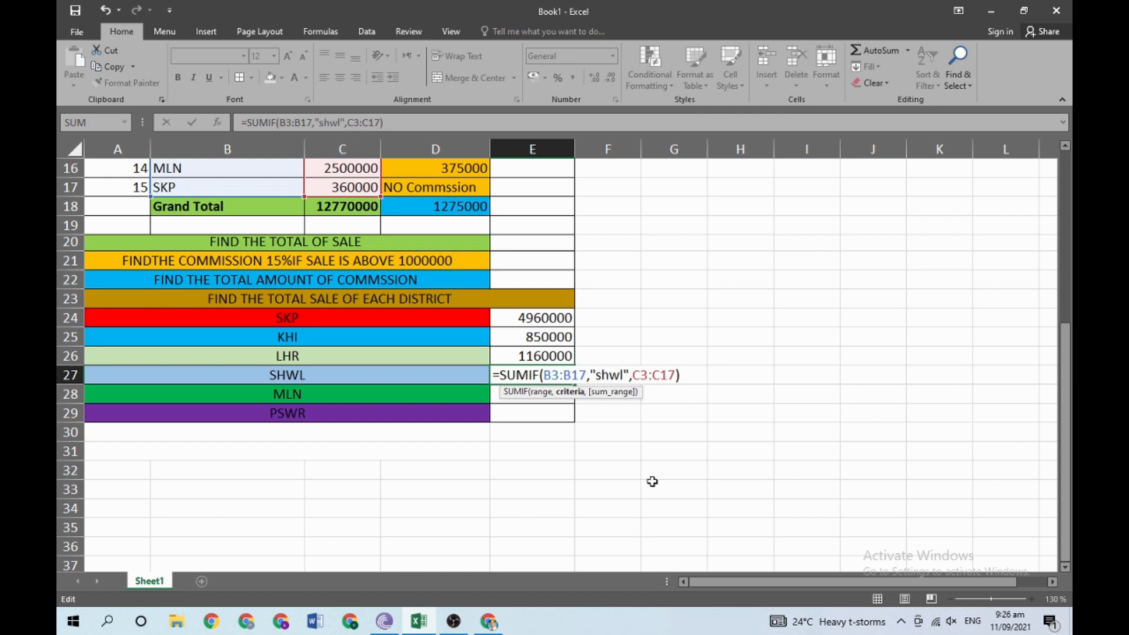
key(Return)
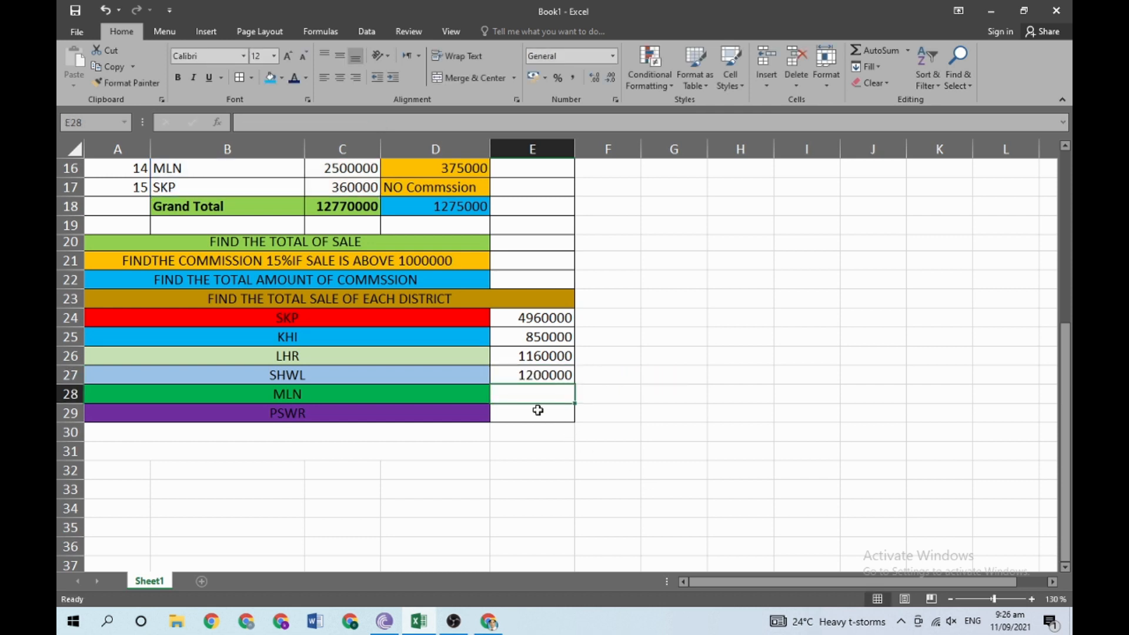
Step: Total MLN's sales in E28 with a SUMIF formula using range B3:B17, criterion "mln" and sum range C3:C17
text(=)
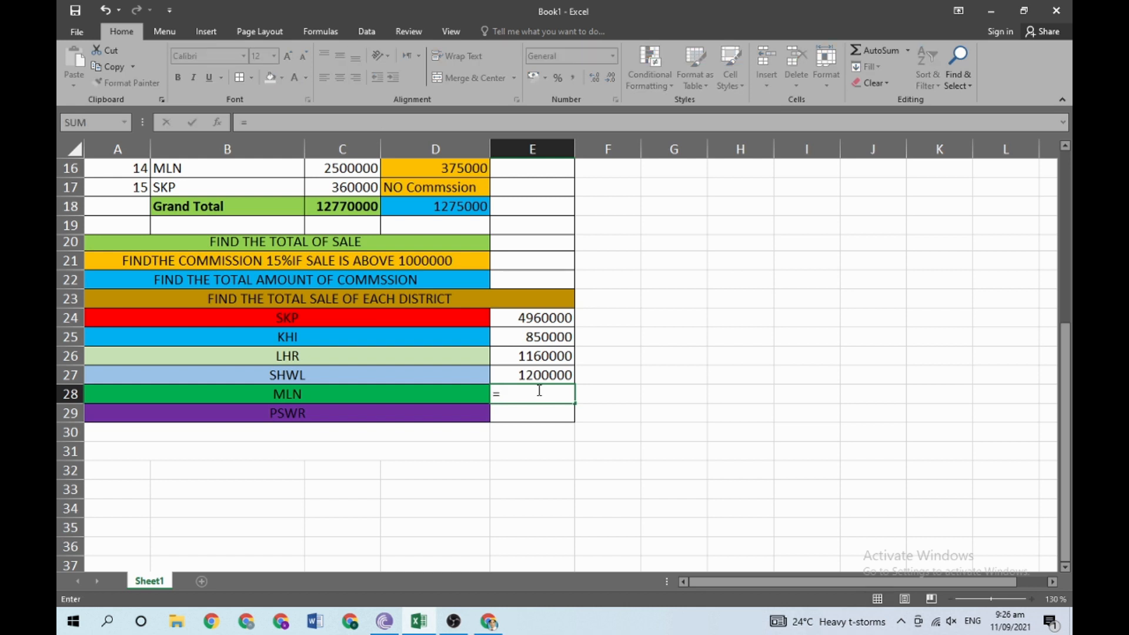
text(sumif)
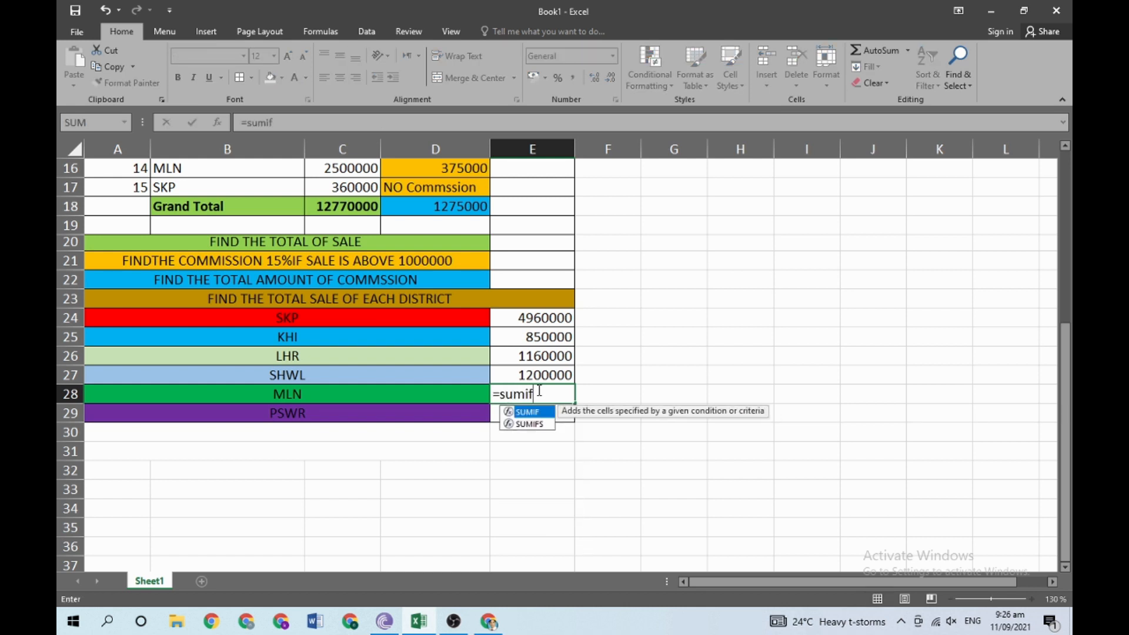
text(()
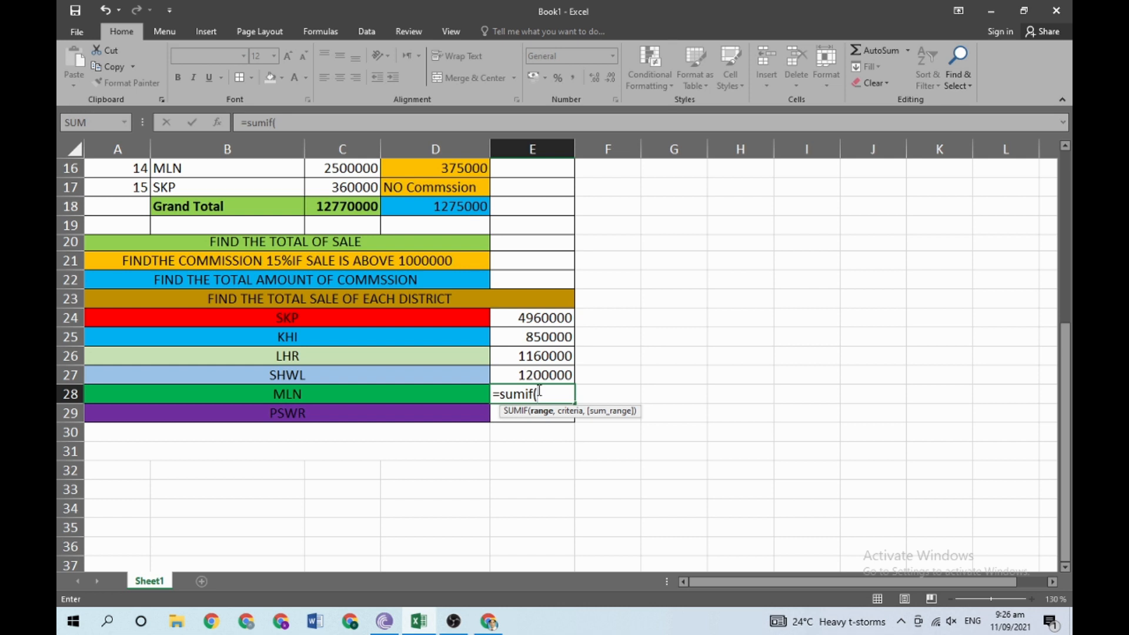
text(b3:b17)
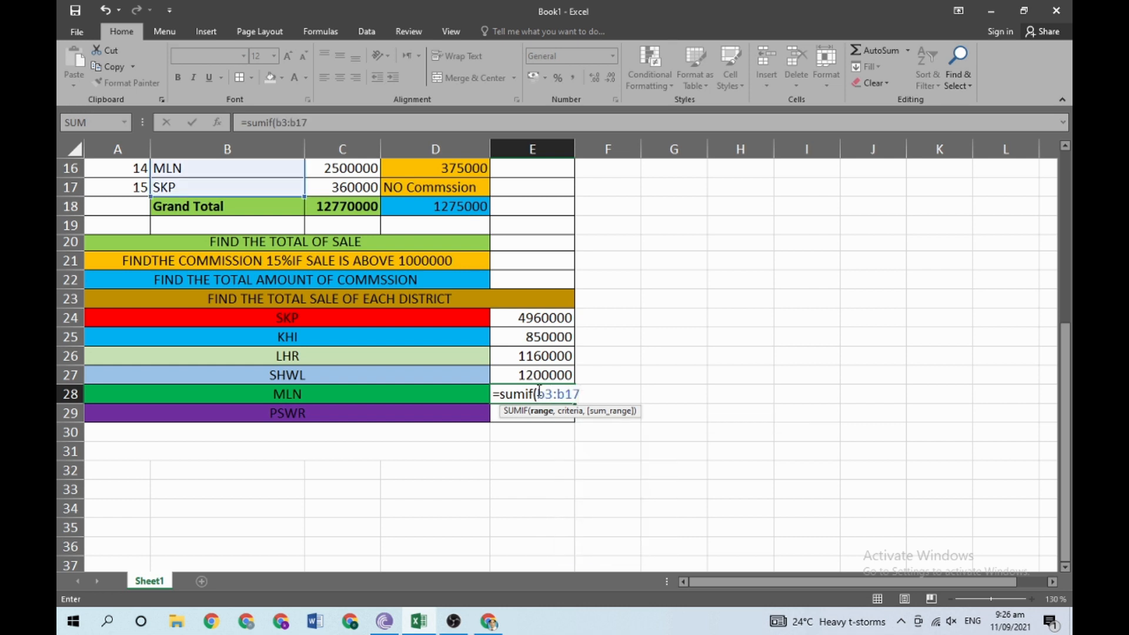
text(,"ml)
text(n)
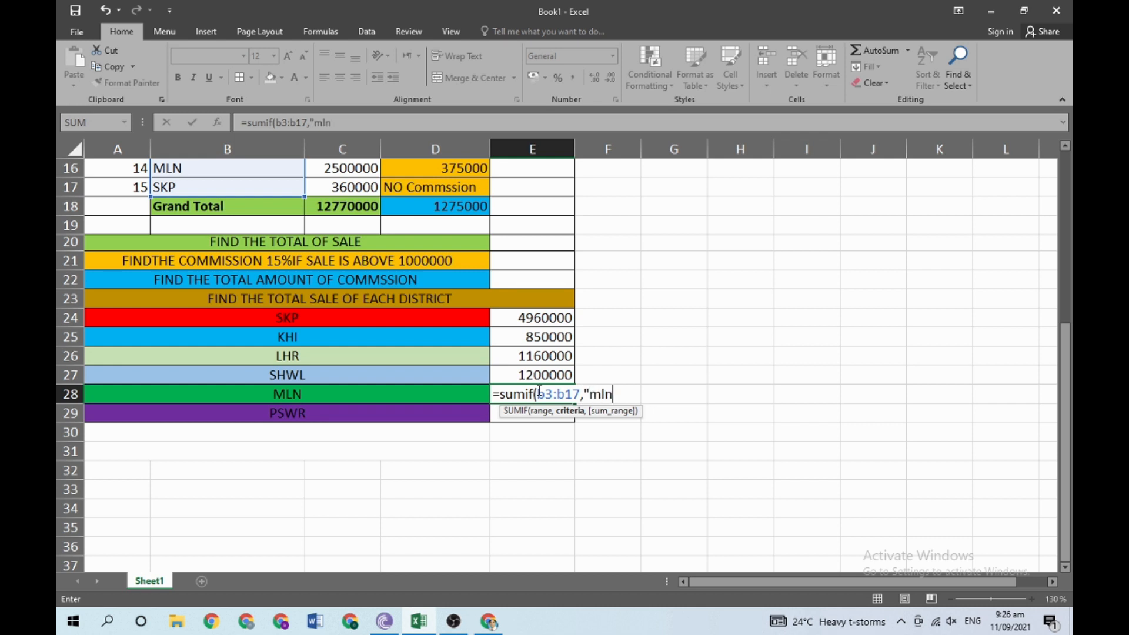
text(",c)
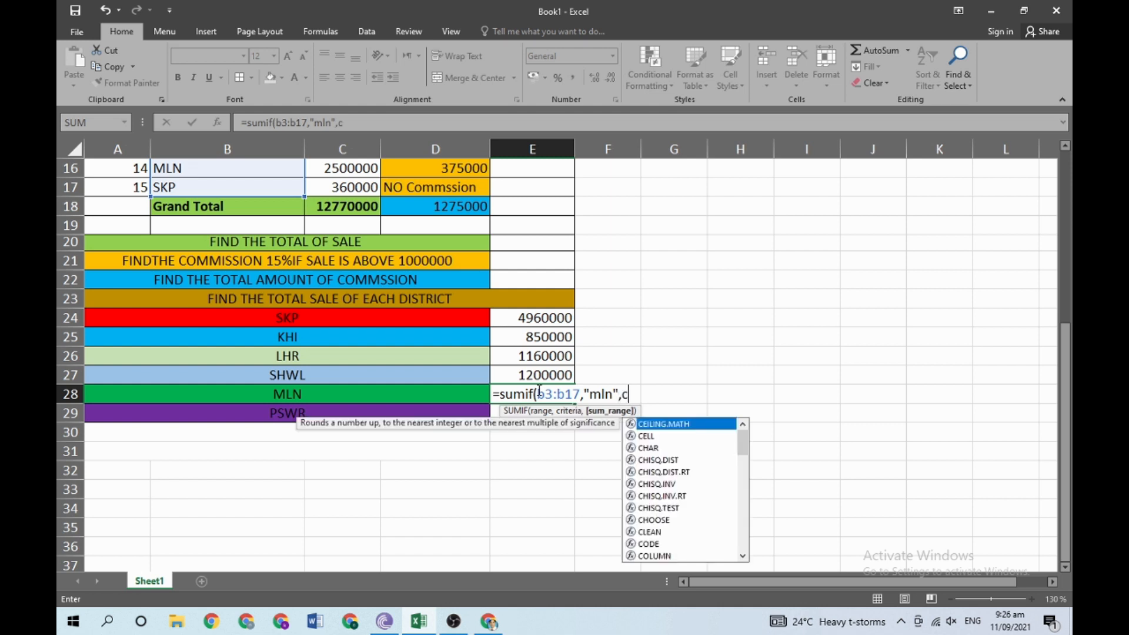
text(3:c17)
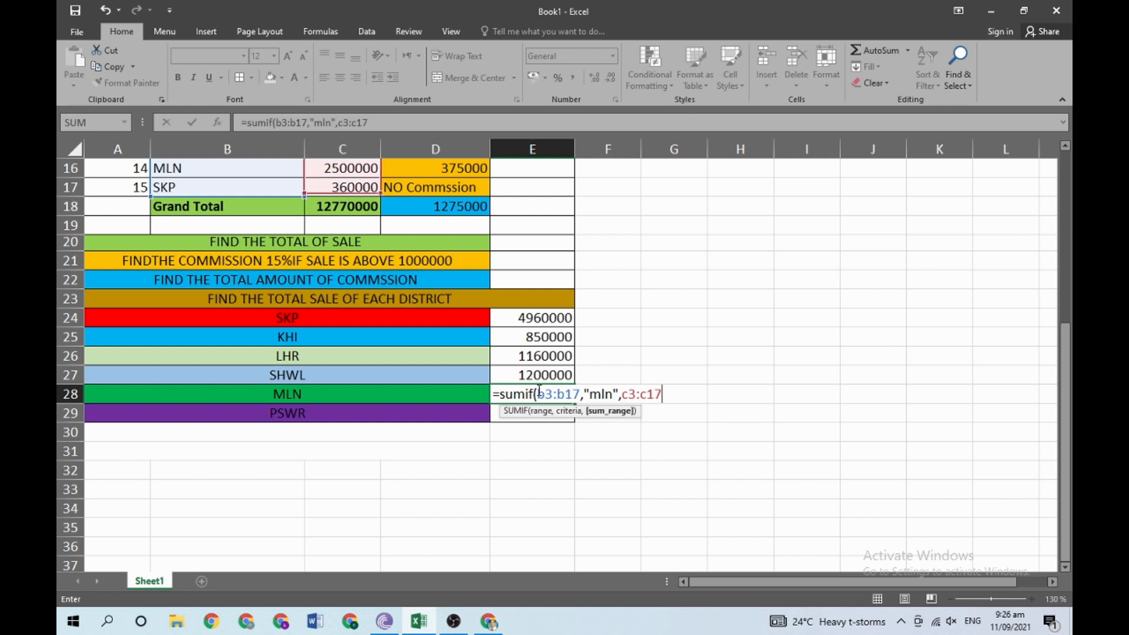
text())
key(Return)
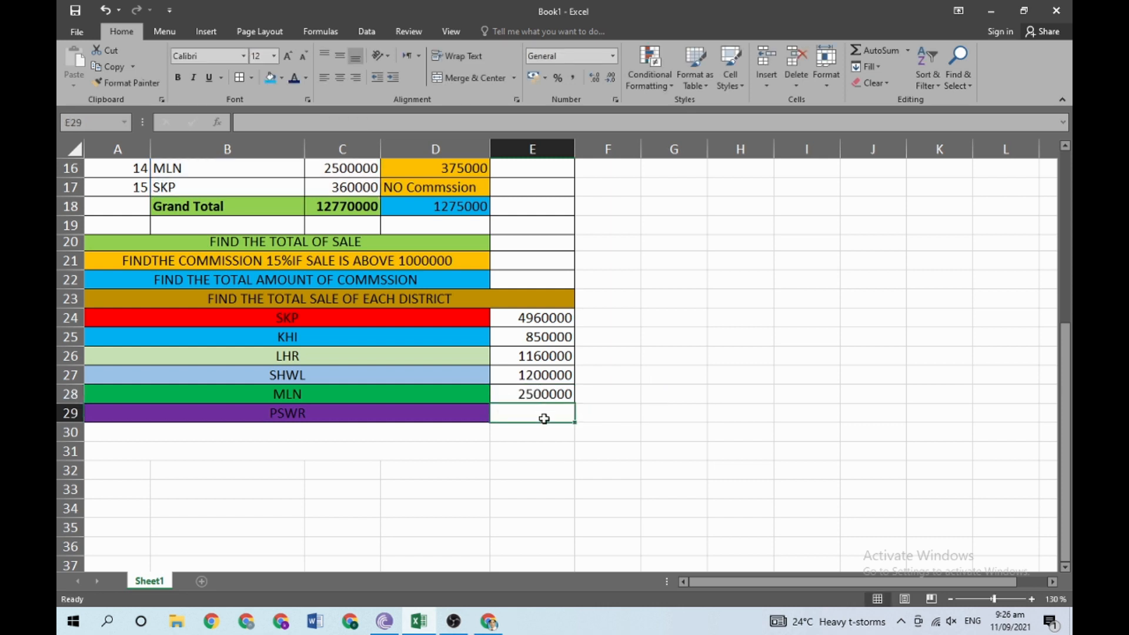
Step: Total PSWR's sales in E29 with a SUMIF formula using range B3:B17, criterion "pswr" and sum range C3:C17
text(=sum)
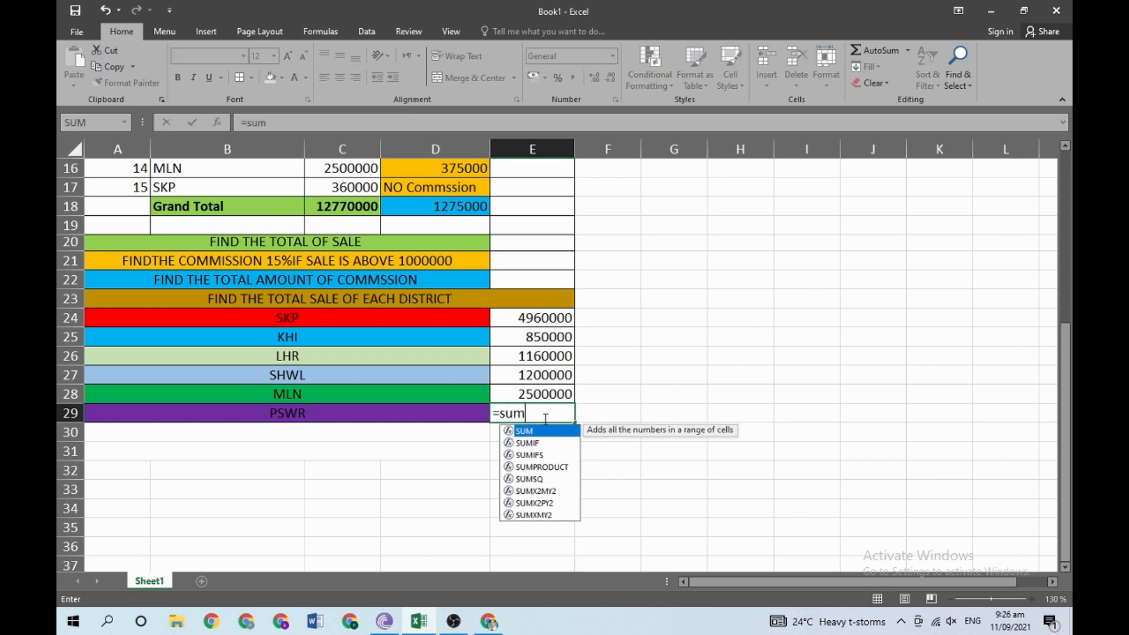
text(if()
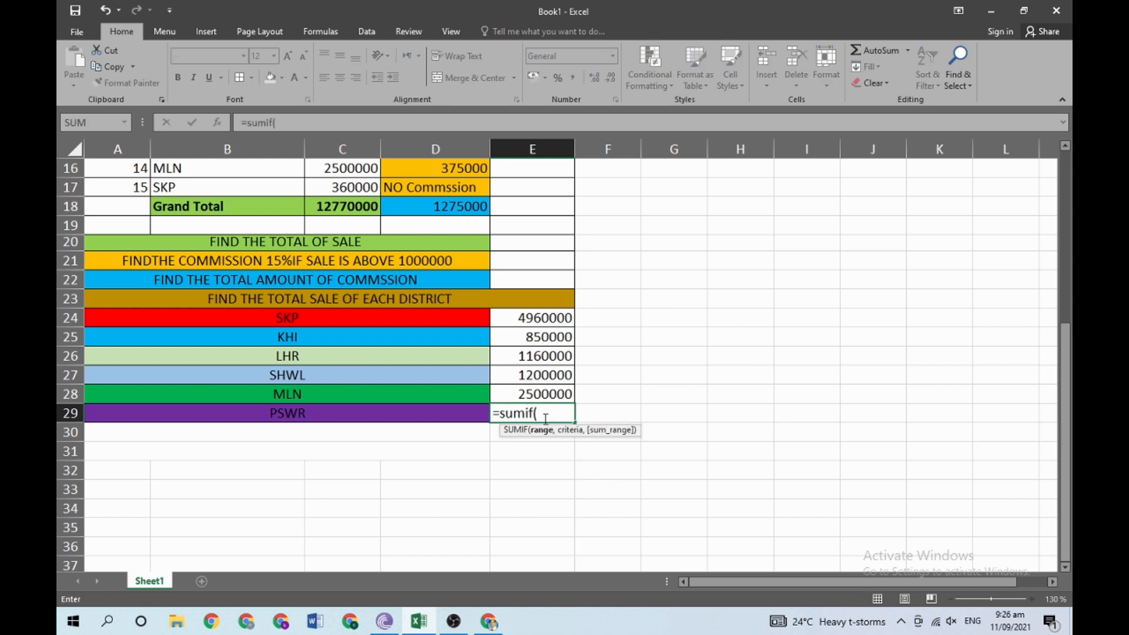
text(b)
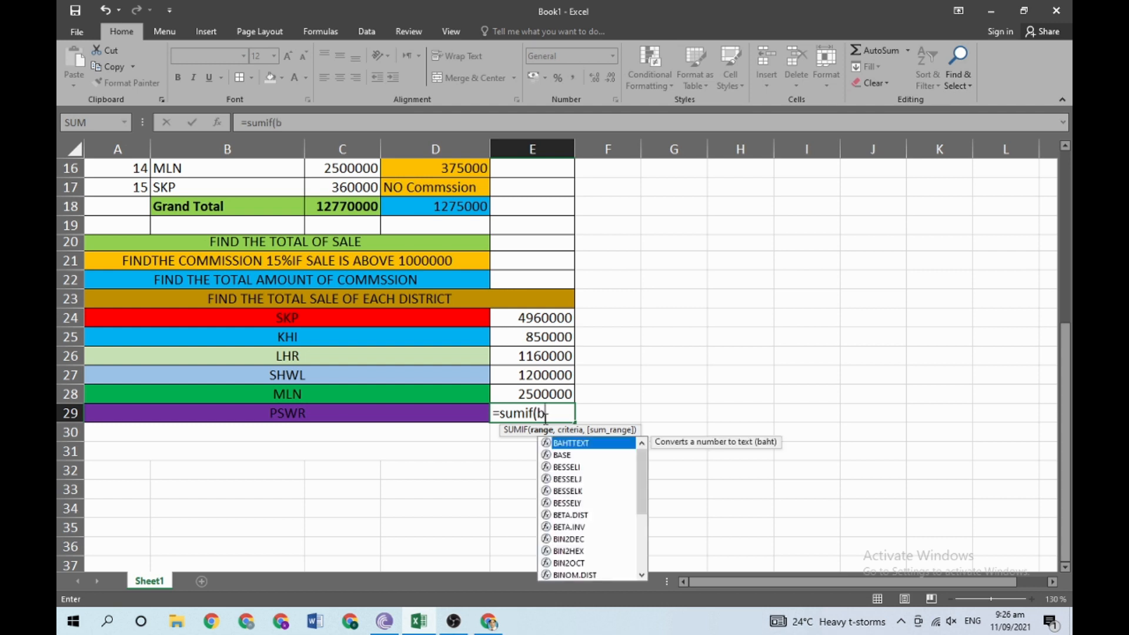
text(3:b17)
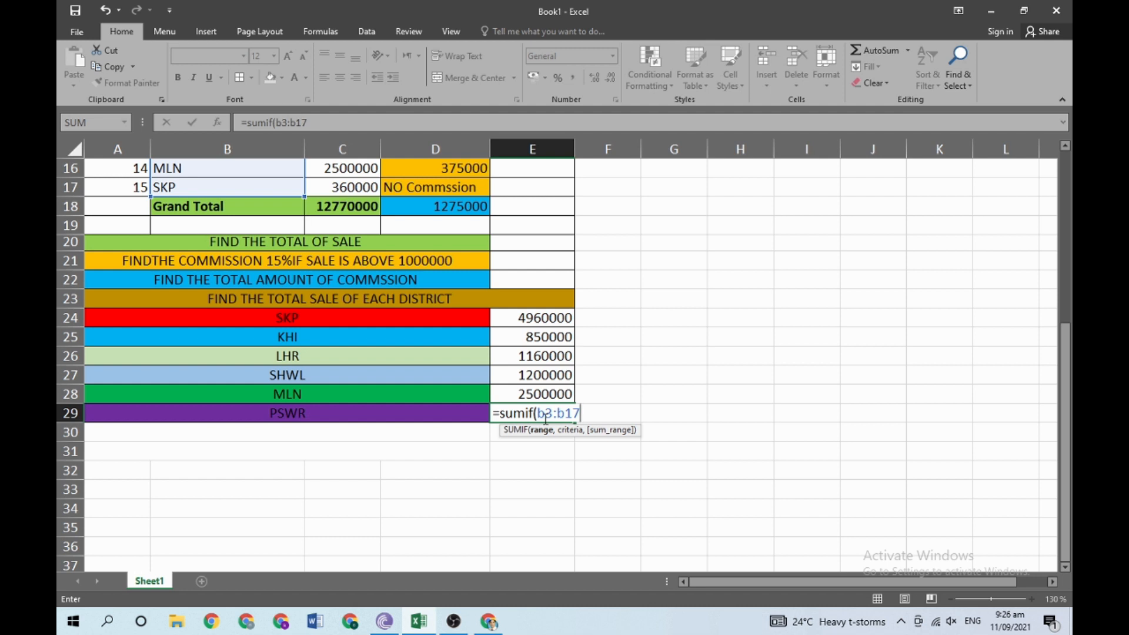
text(,")
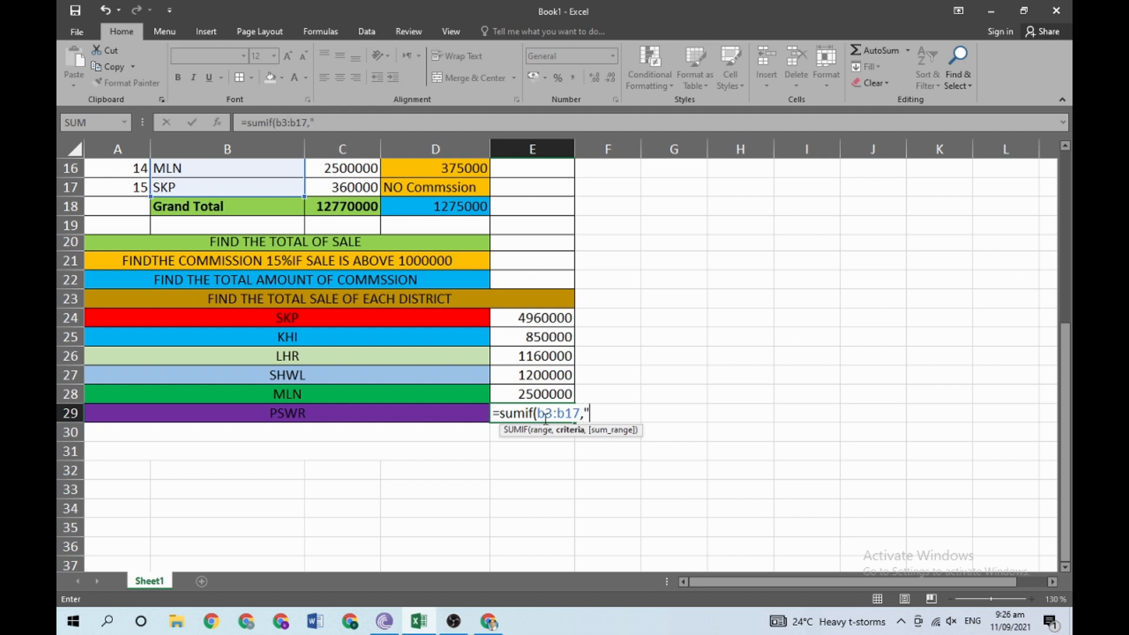
text(pswr",c)
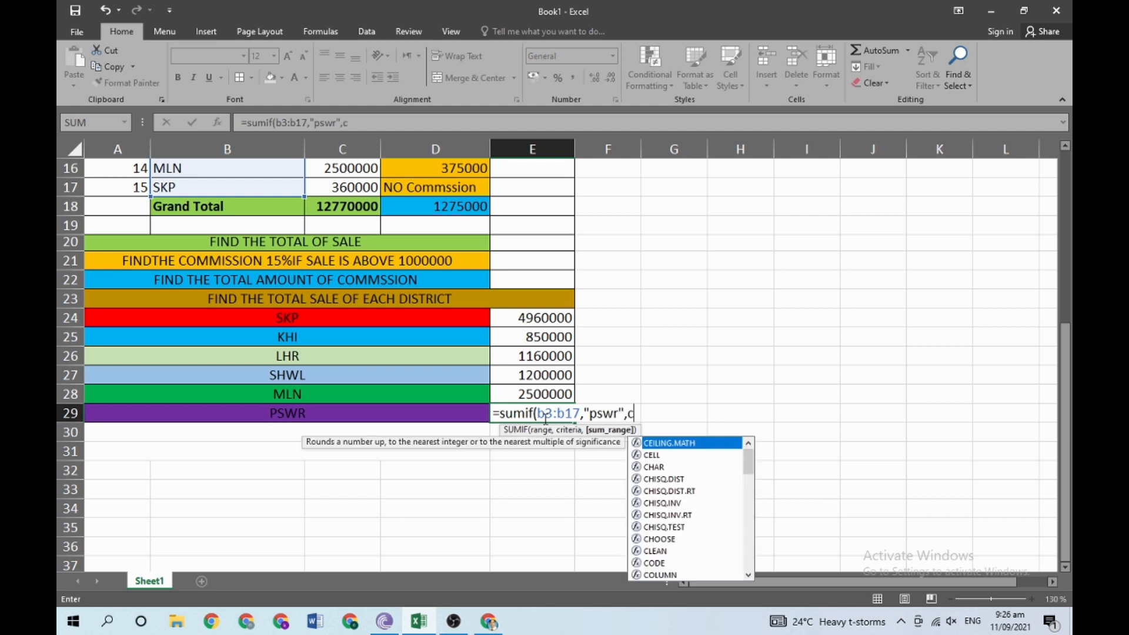
text(3:)
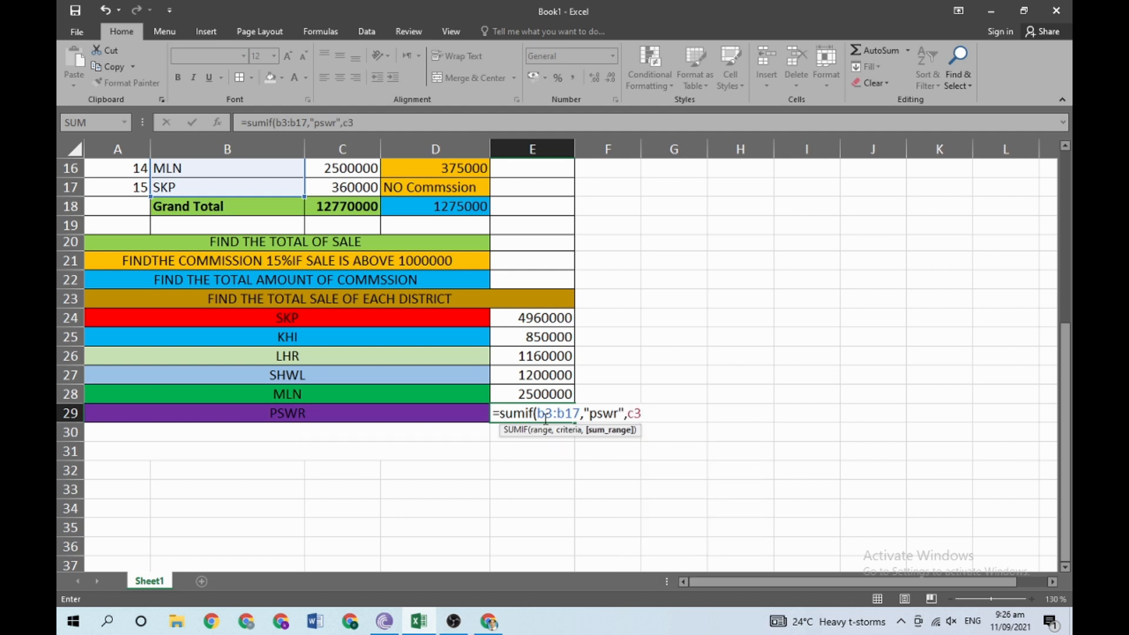
text(c)
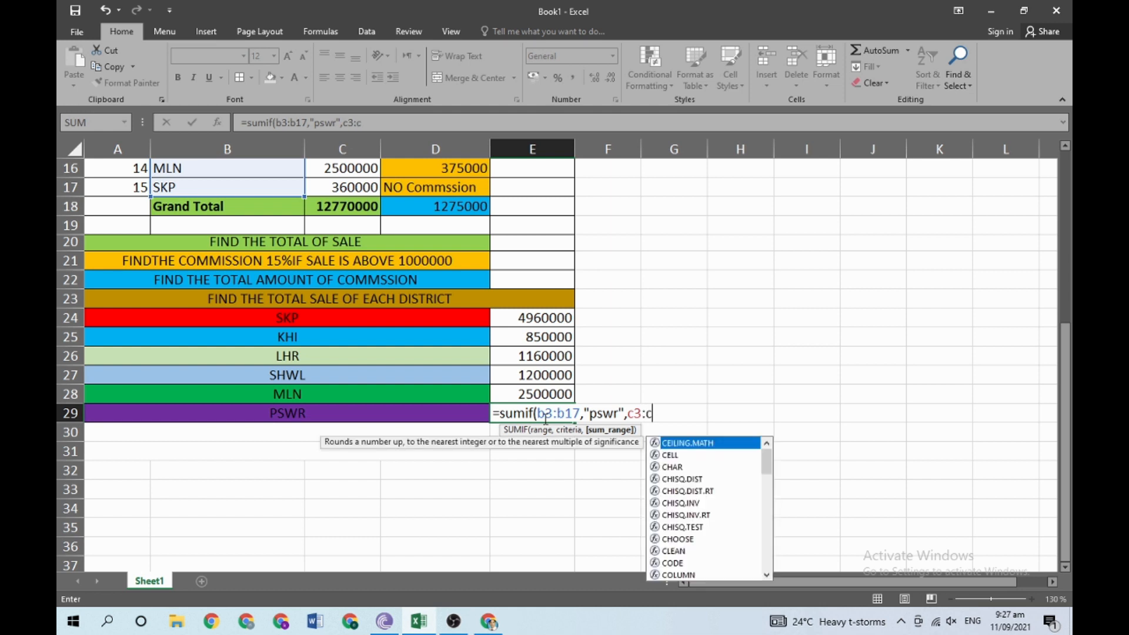
text(17))
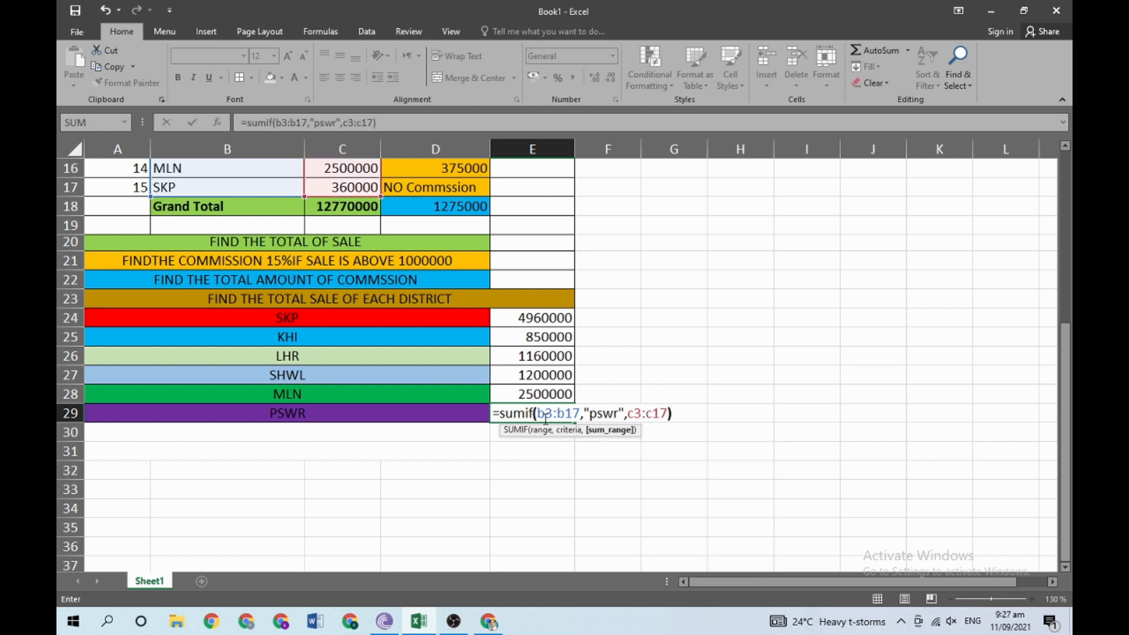
key(Return)
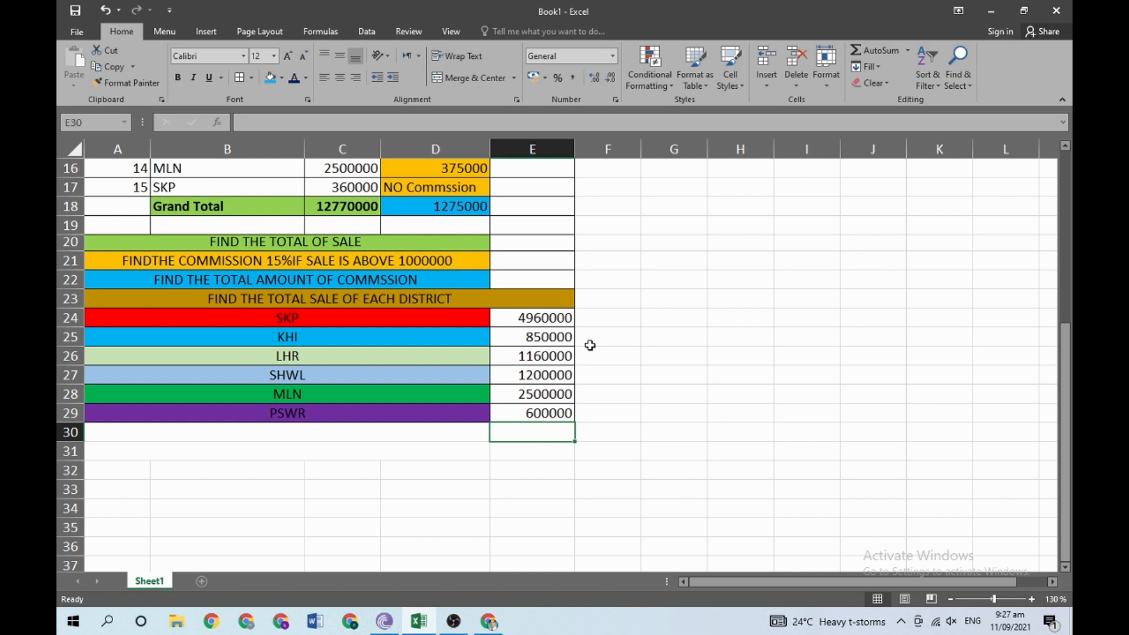
click(501, 456)
click(412, 412)
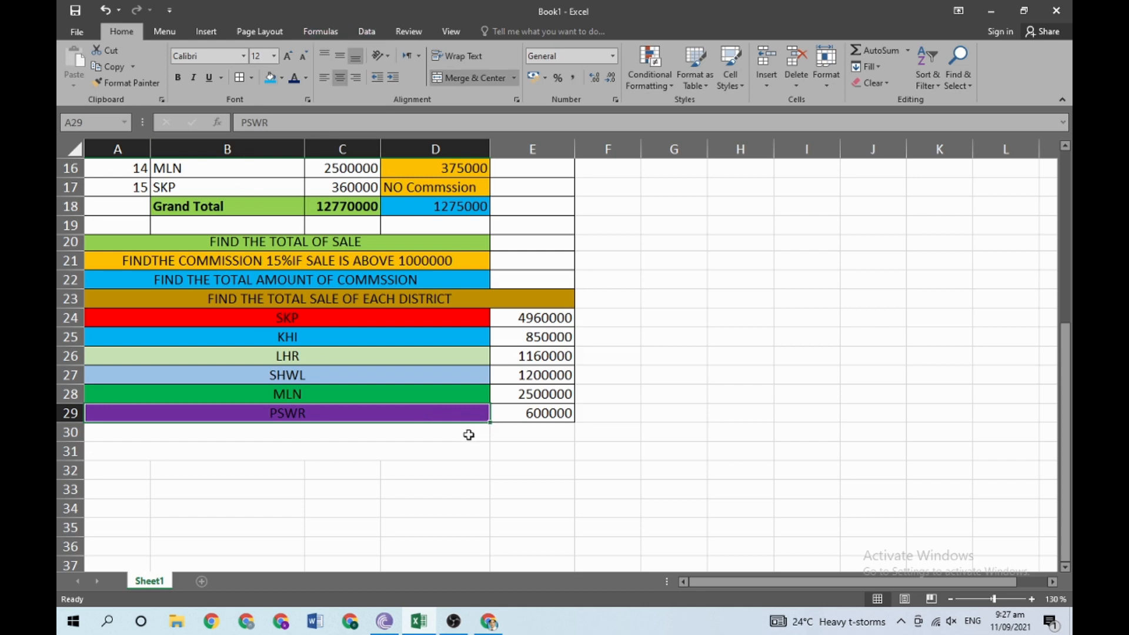
scroll(469, 435, up, 4)
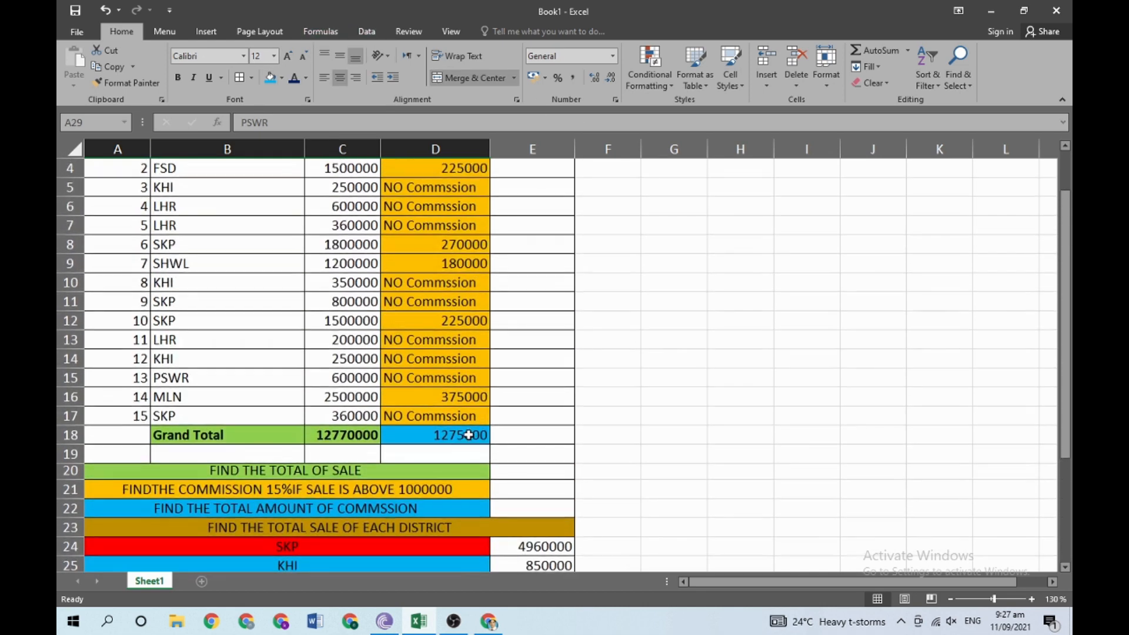
scroll(468, 435, down, 2)
scroll(468, 434, down, 1)
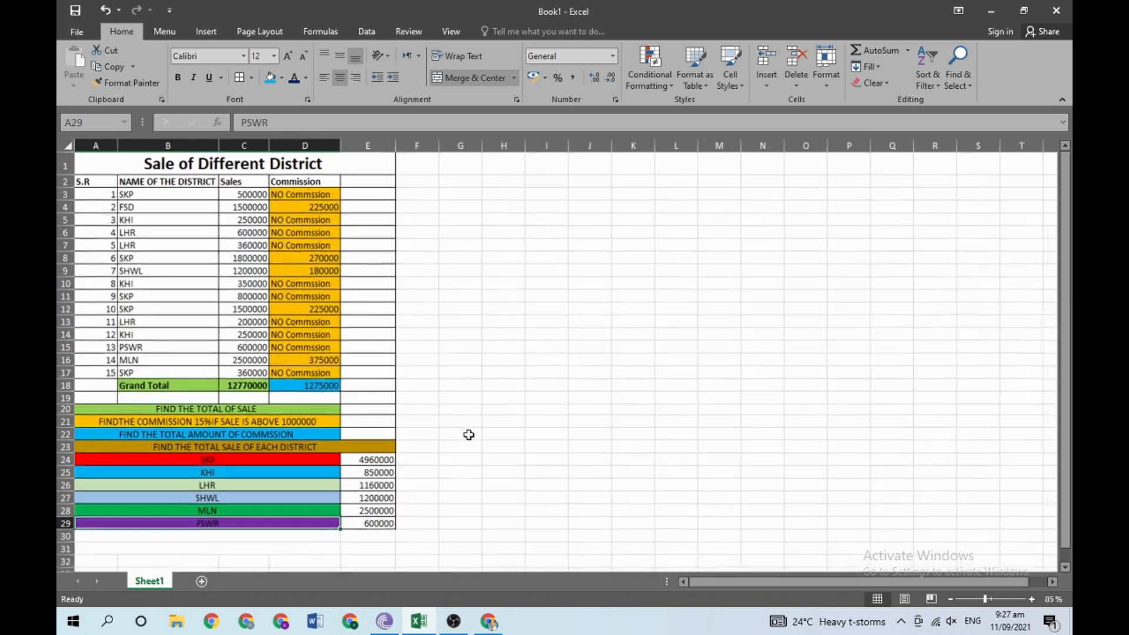